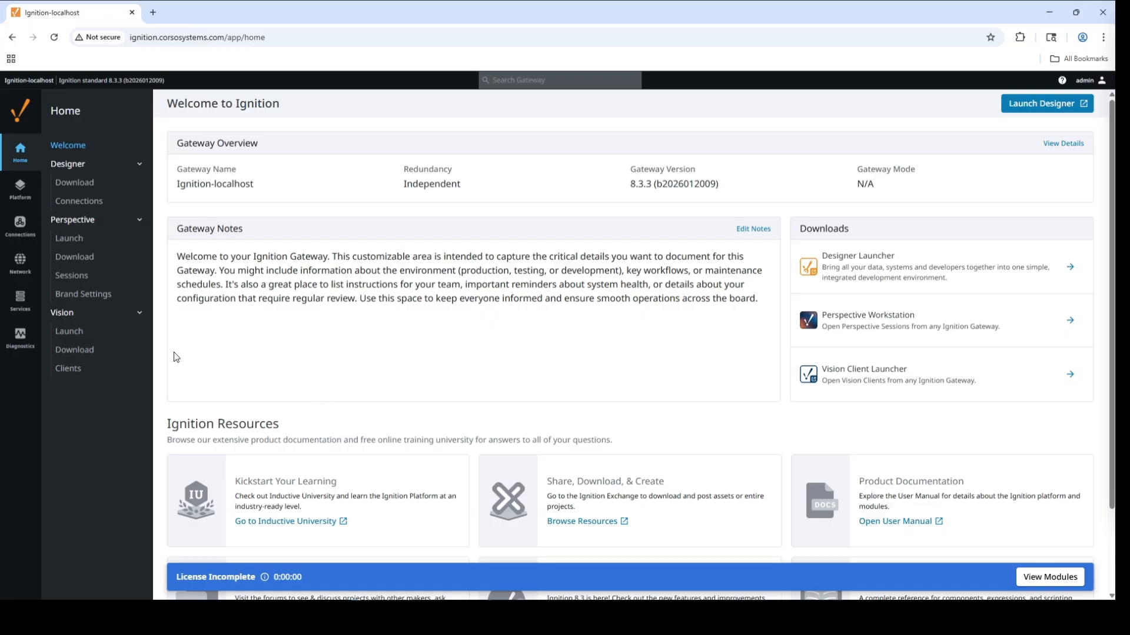
- In the gateway's alarming services, start a new alarm journal of type Database and name it "Alarm Journal"
mouse_move(20, 303)
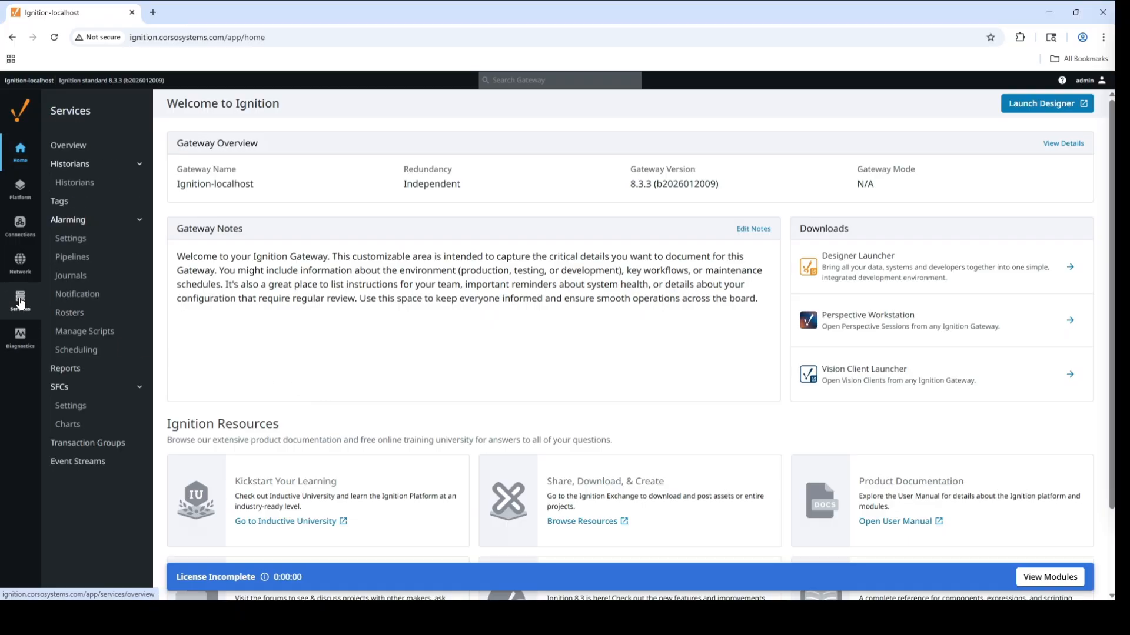
left_click(87, 277)
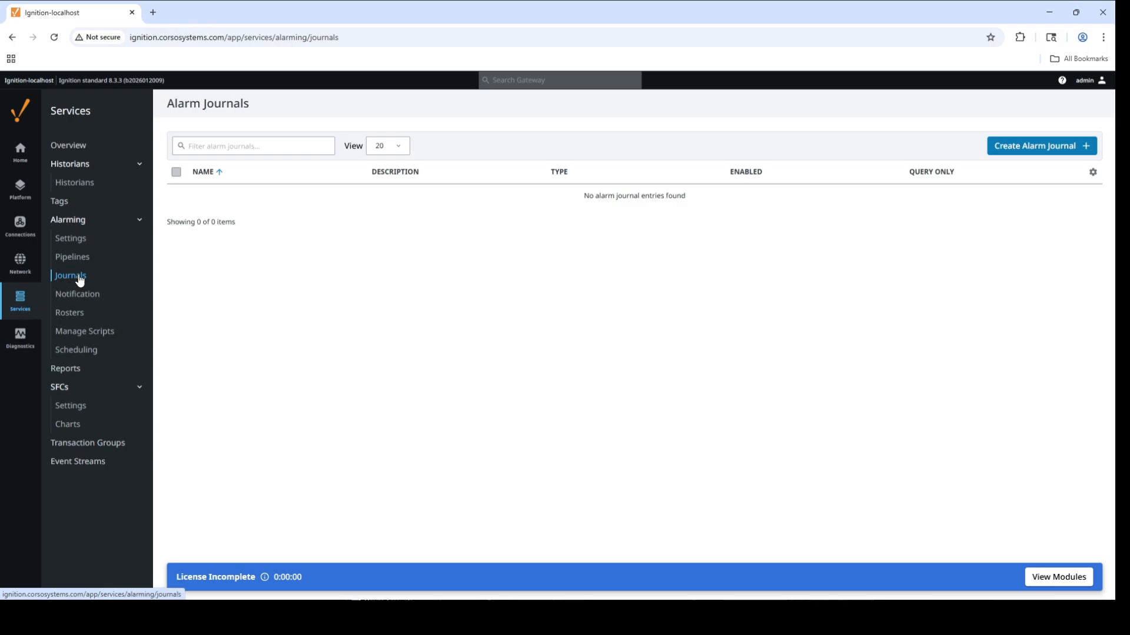
left_click(1062, 150)
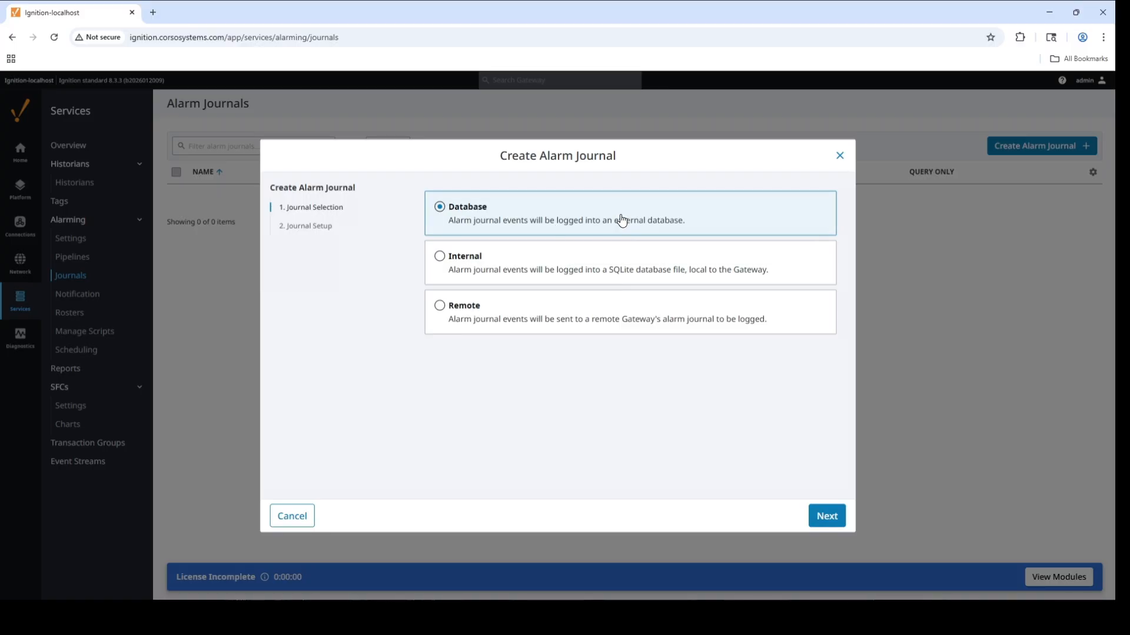
left_click(826, 516)
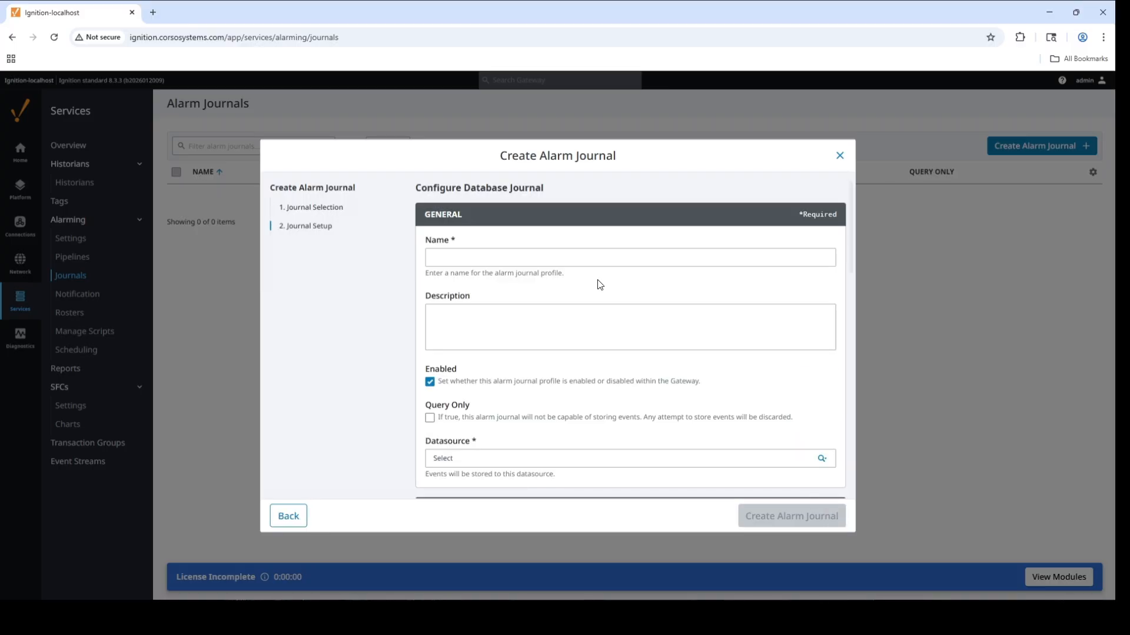
left_click(595, 257)
type("A")
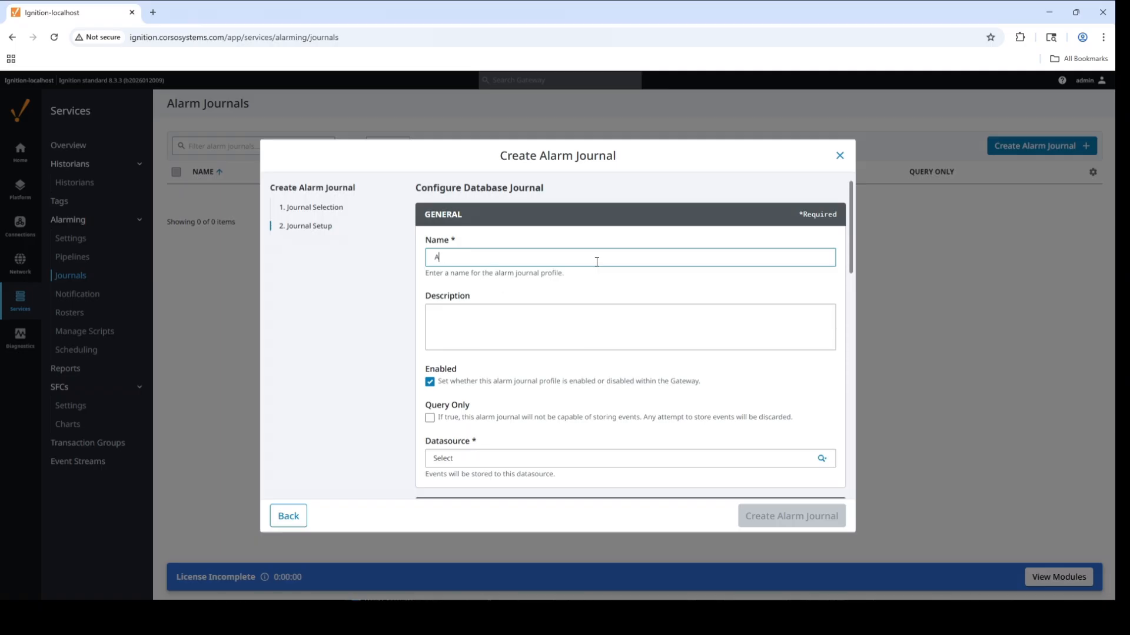
type("larm Journal")
- Set the alarm journal's datasource to SCADAForge and keep its minimum event priority at Low
scroll(850, 242, "down", 2)
left_click_drag(852, 259, 823, 282)
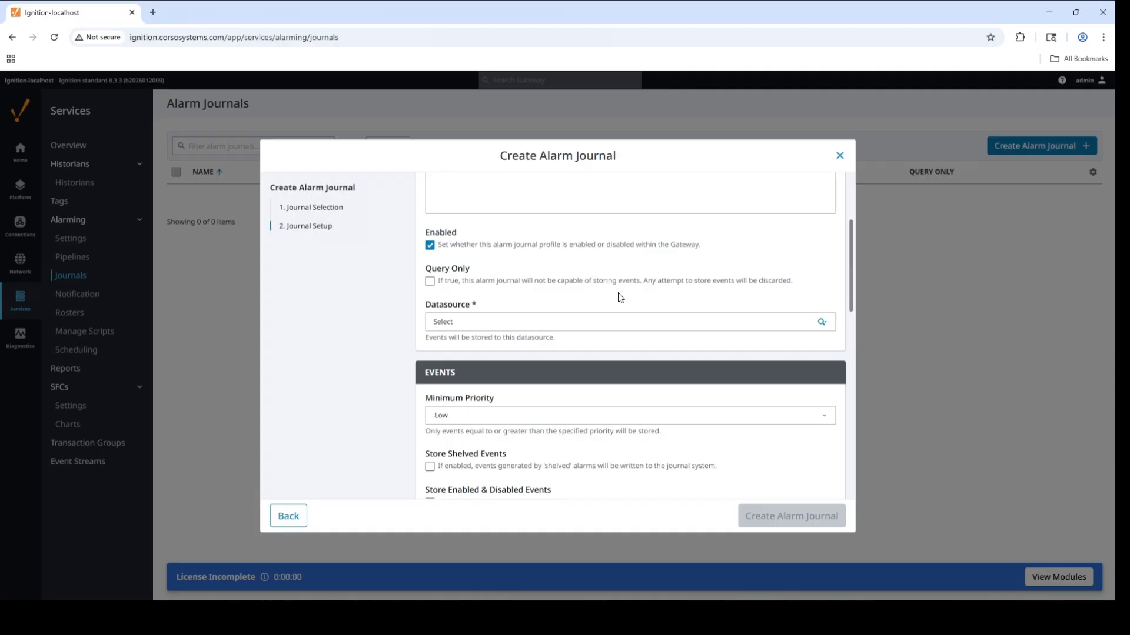
left_click(824, 322)
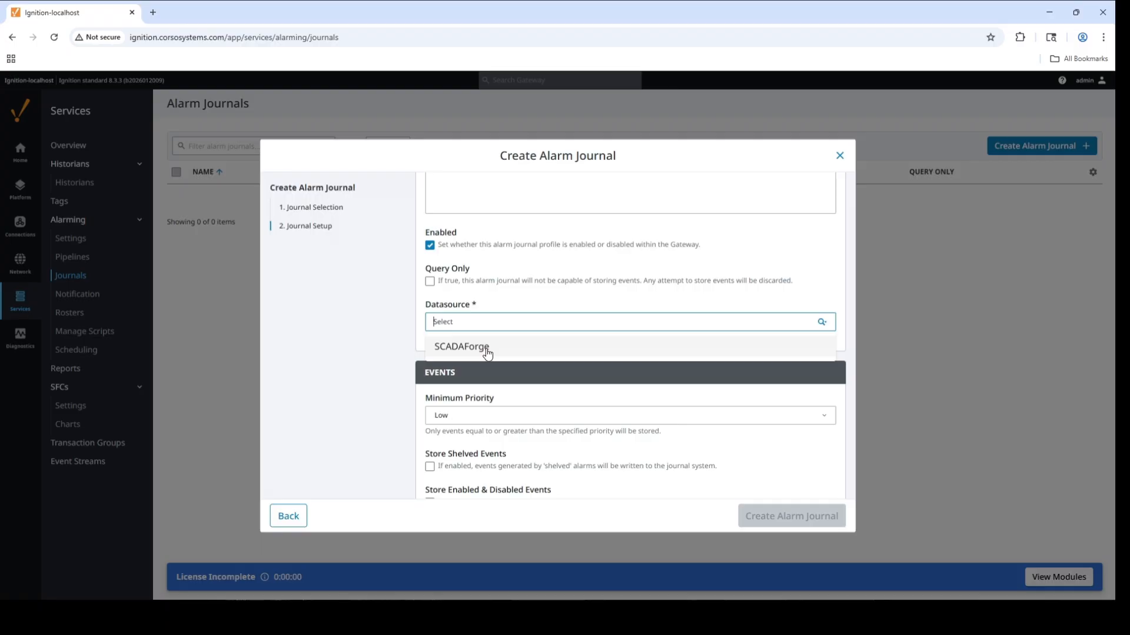
left_click(504, 340)
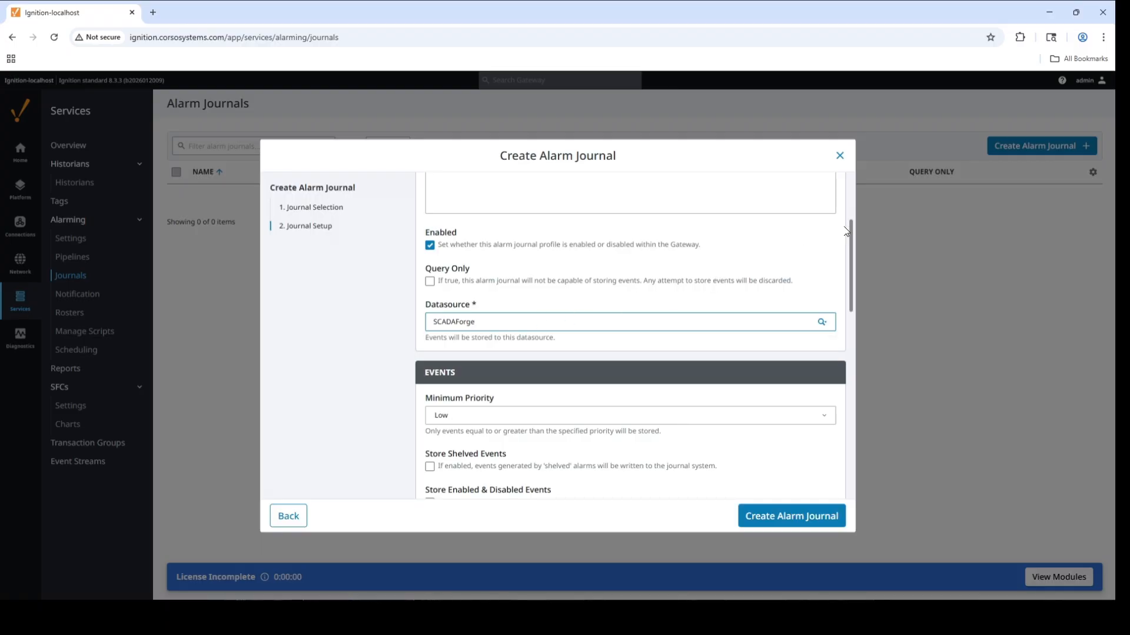
scroll(851, 271, "down", 3)
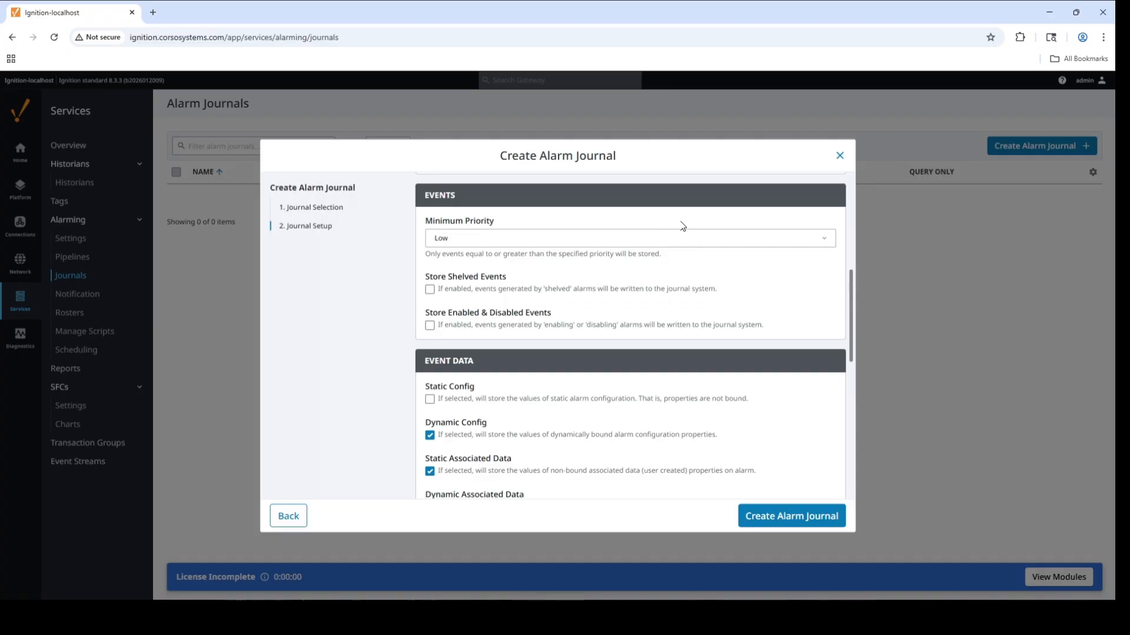
left_click(686, 242)
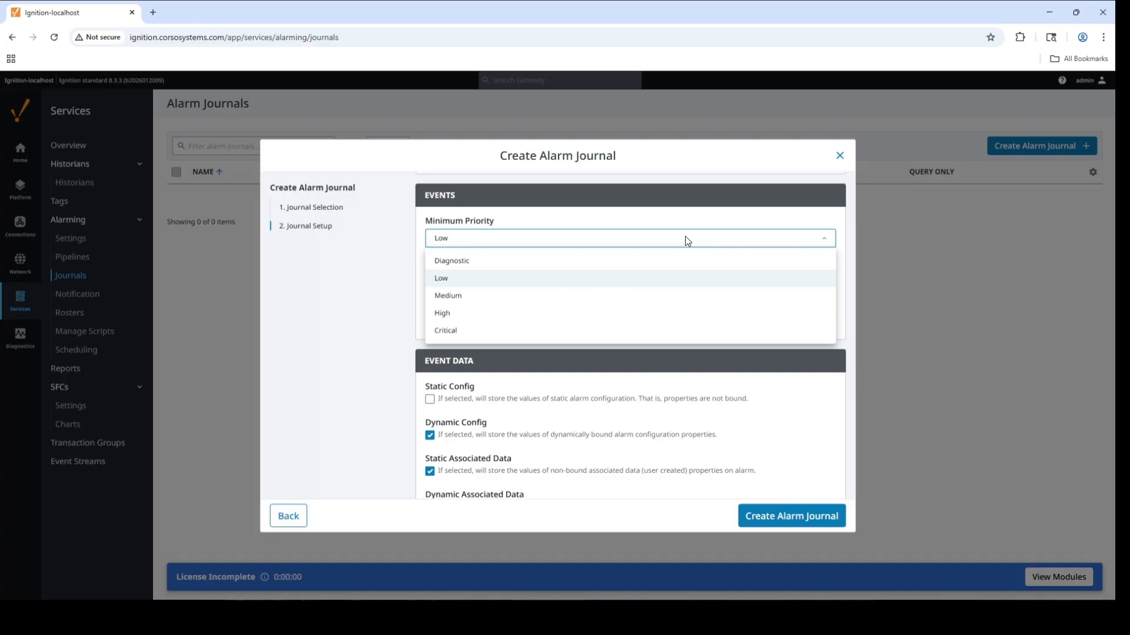
left_click(673, 286)
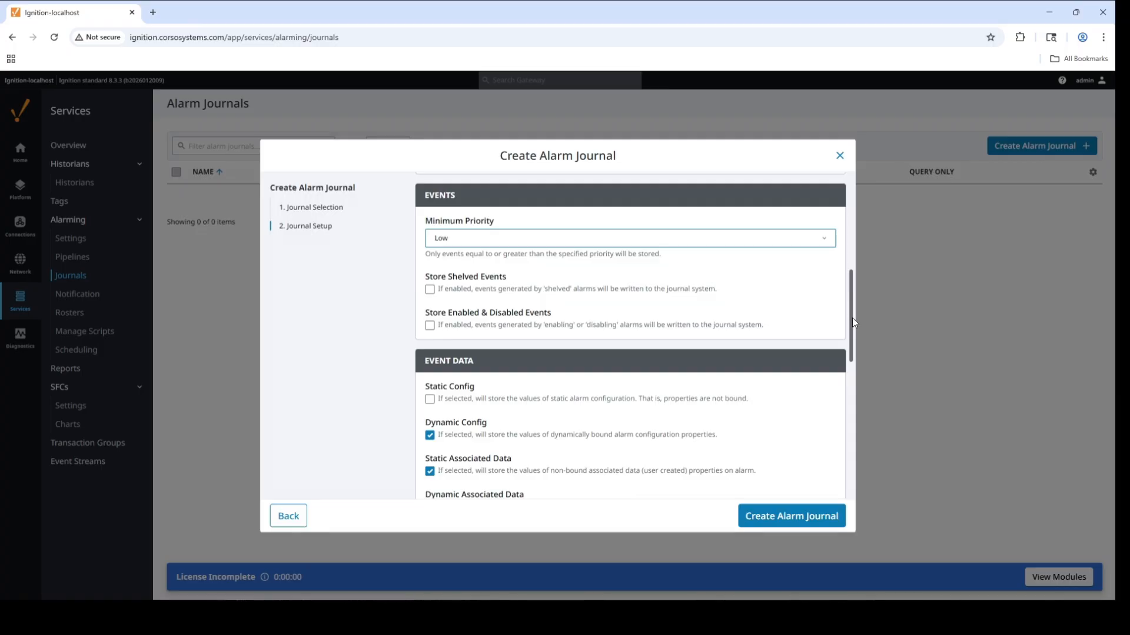
- Review the journal's event data, filter, pruning and advanced settings, then create the alarm journal with the defaults
scroll(853, 338, "down", 3)
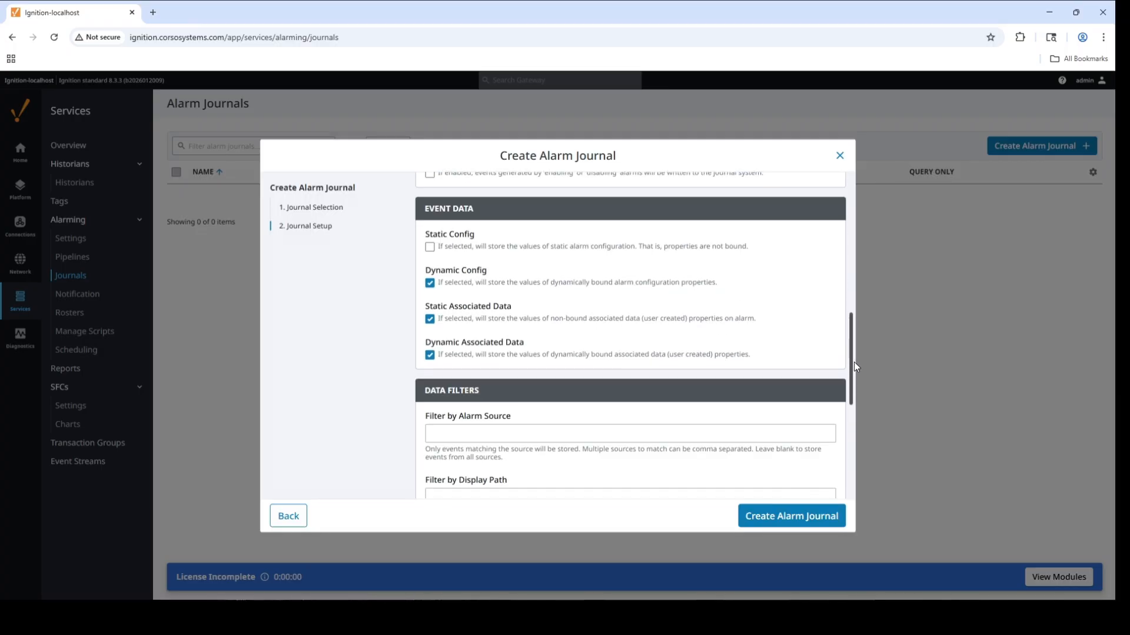
left_click_drag(853, 361, 853, 420)
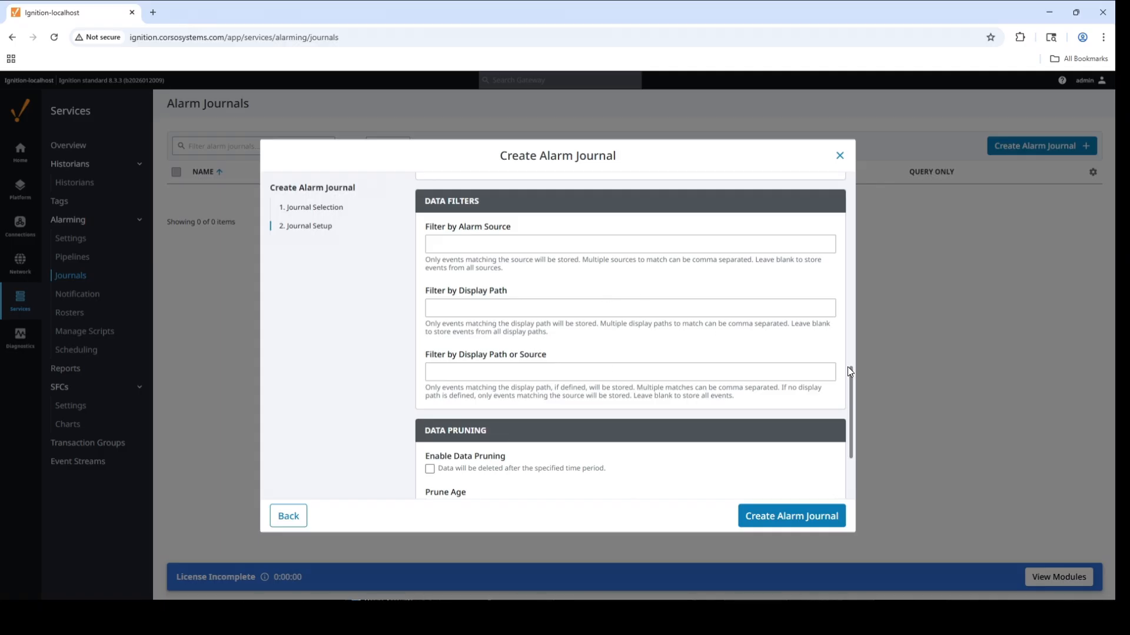
scroll(849, 384, "down", 2)
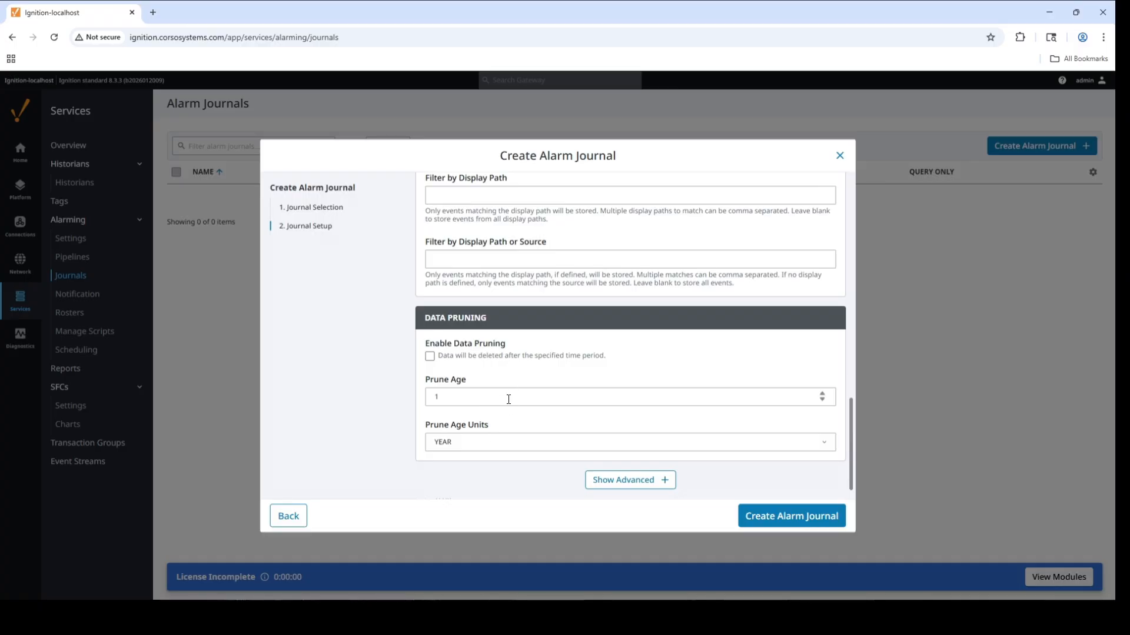
left_click(639, 483)
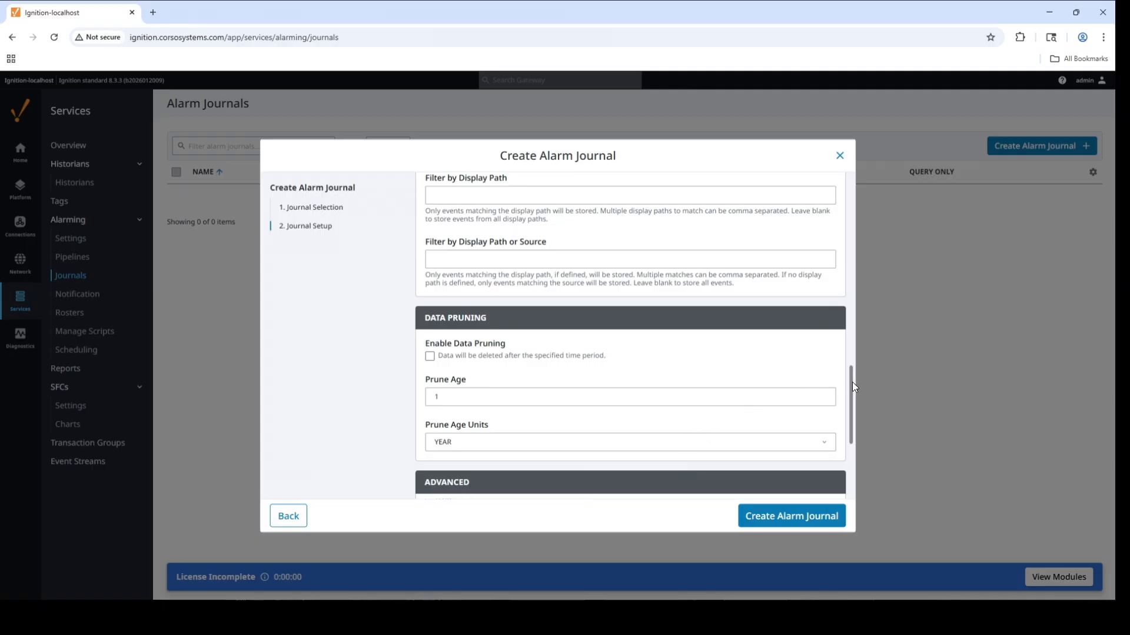
scroll(846, 460, "down", 3)
scroll(846, 460, "down", 1)
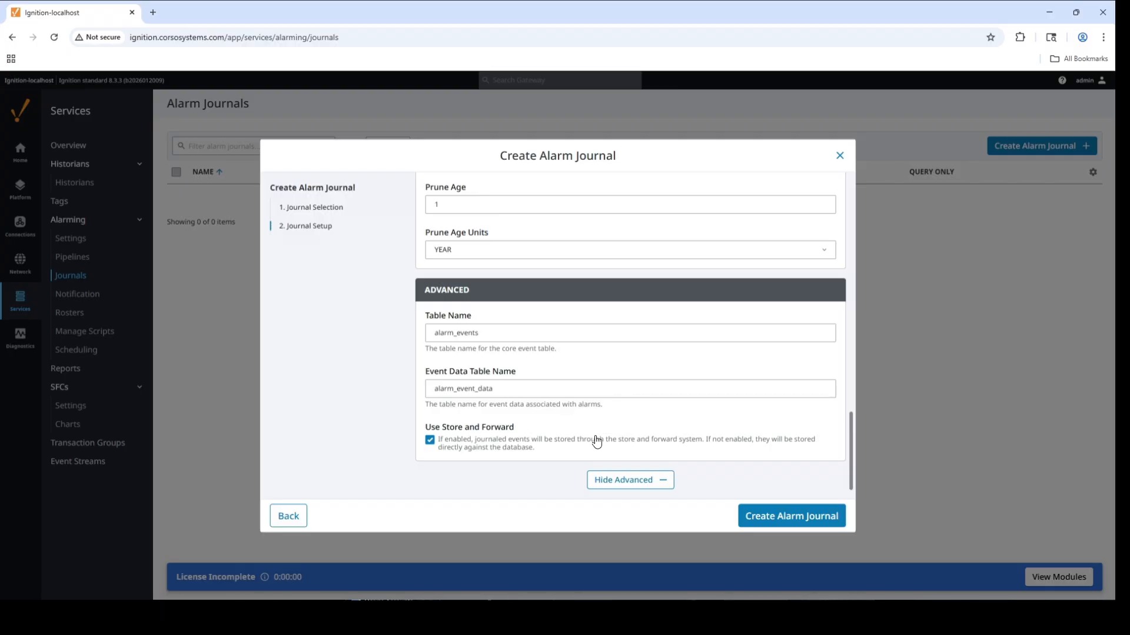
left_click(778, 522)
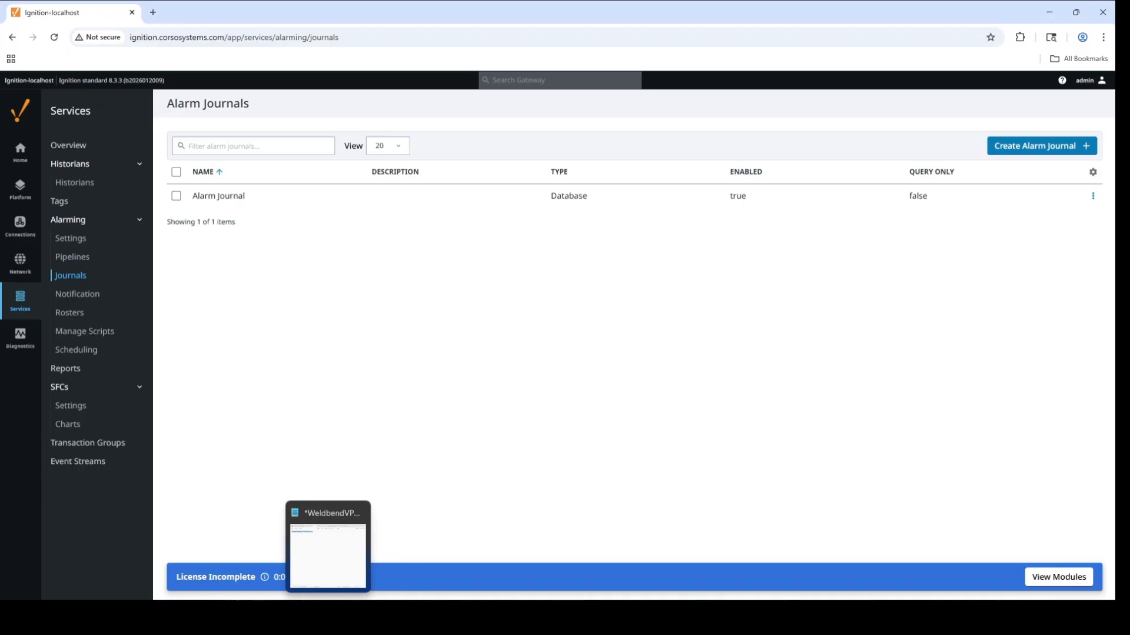
- Switch to the SCADAForge project in Ignition Designer and expand the Alarms tag folder under Ignition 102
mouse_move(302, 614)
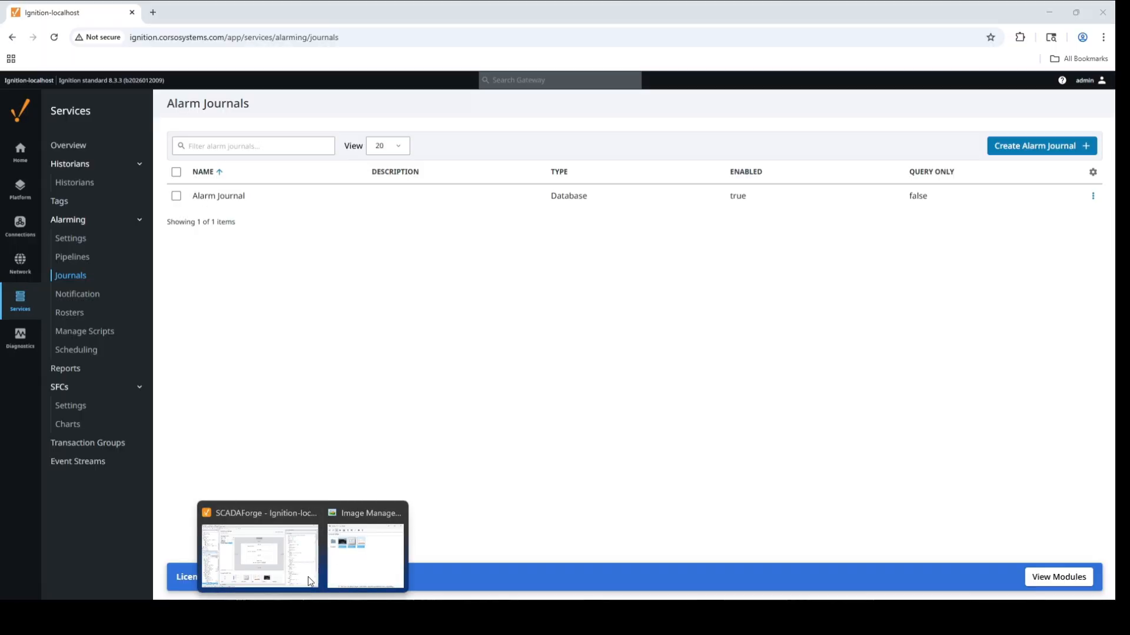
left_click(396, 513)
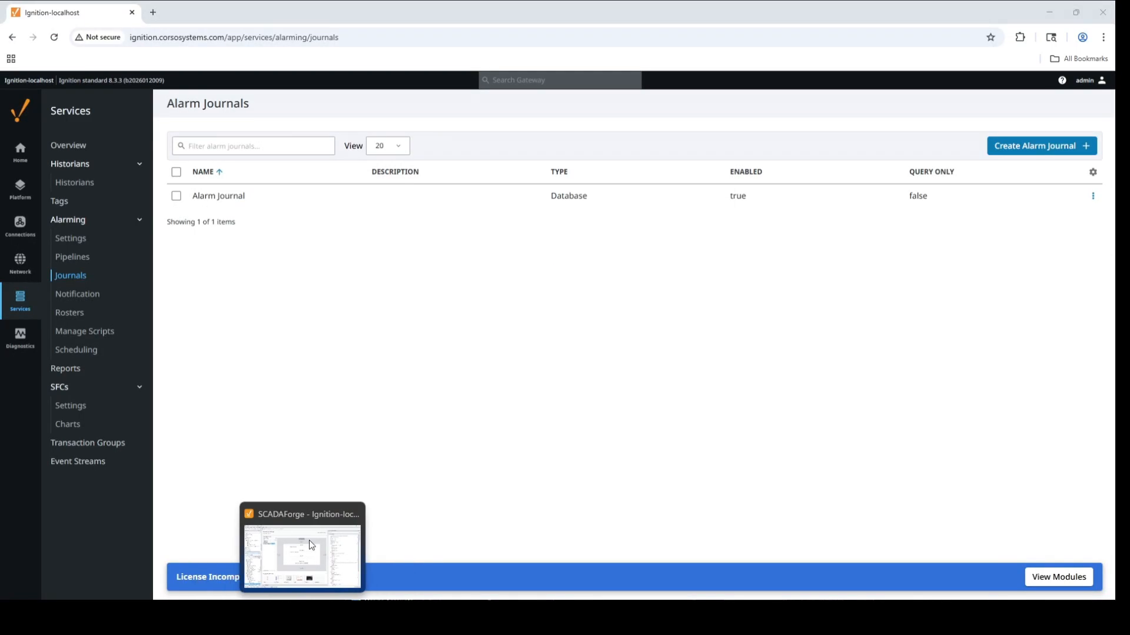
left_click(309, 540)
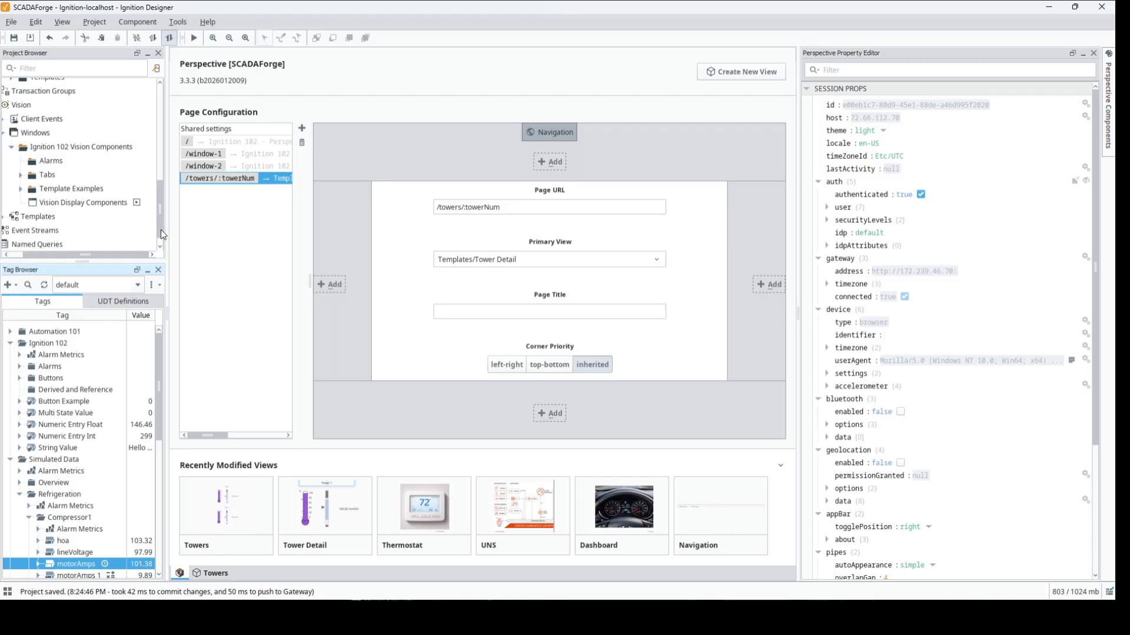
left_click(20, 367)
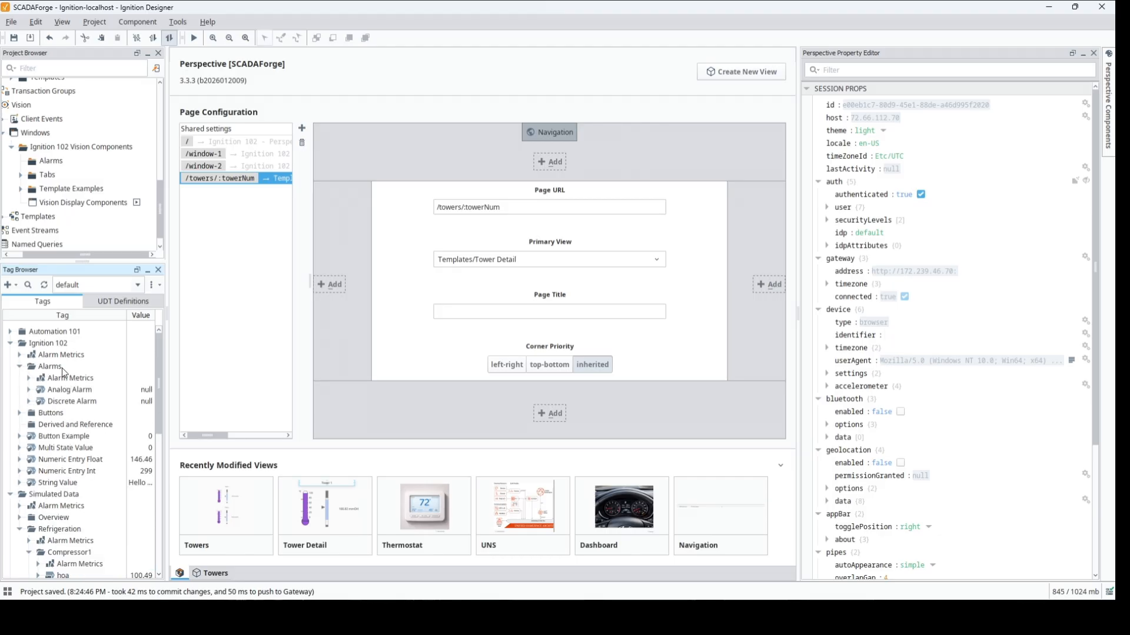
- Open the Discrete Alarm tag for editing and add a new alarm in its alarm settings
double_click(85, 400)
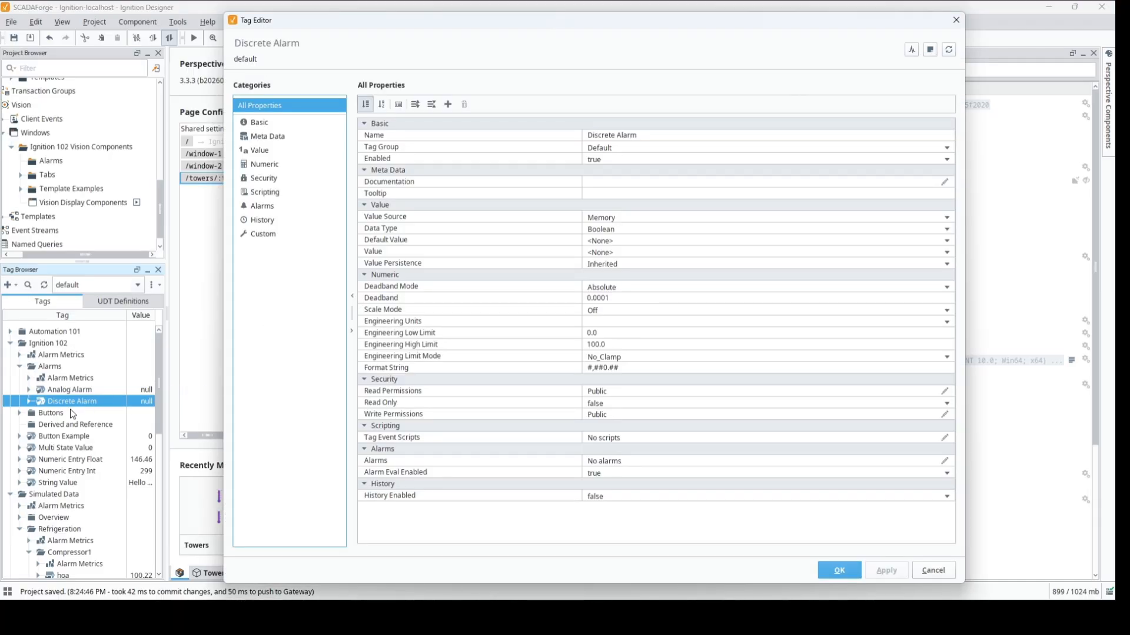
left_click(926, 570)
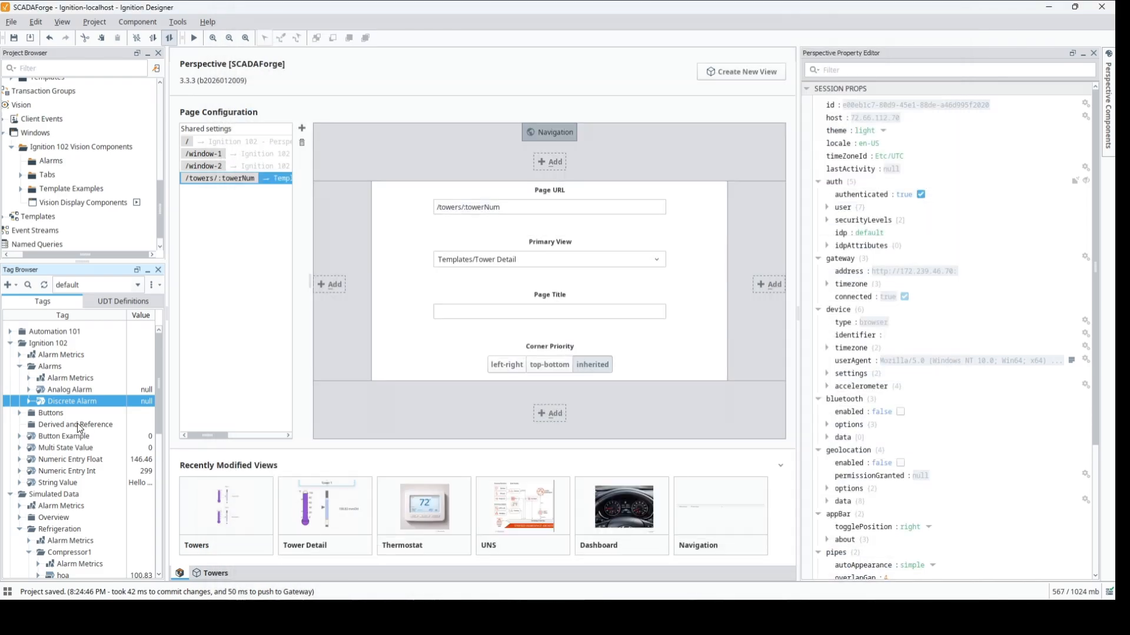
right_click(69, 400)
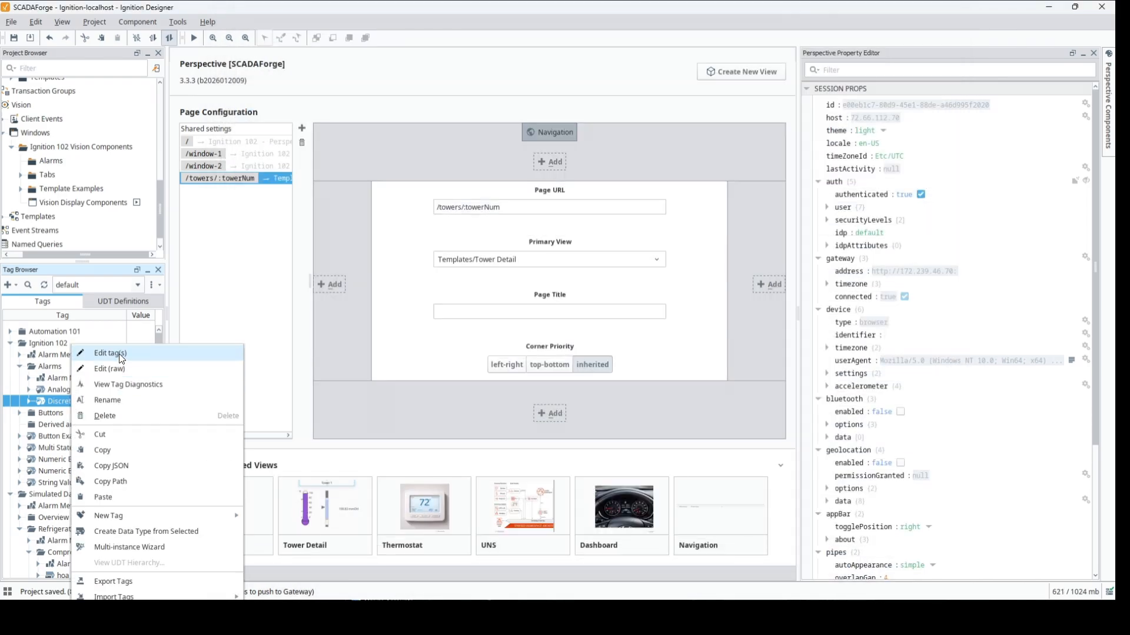
left_click(110, 353)
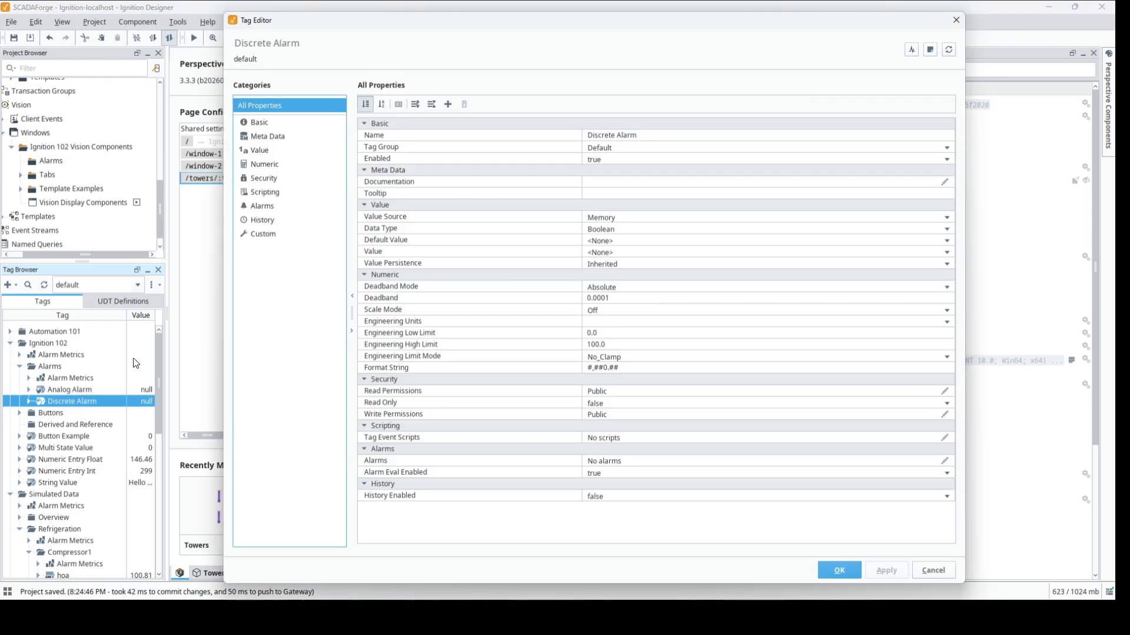
left_click(272, 207)
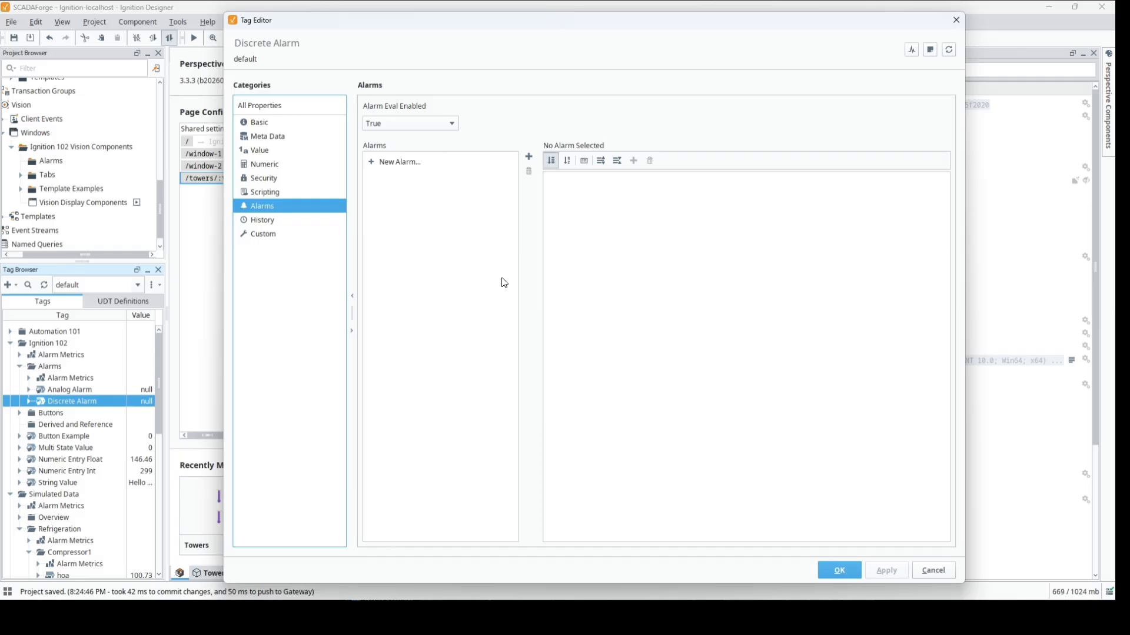
left_click(419, 161)
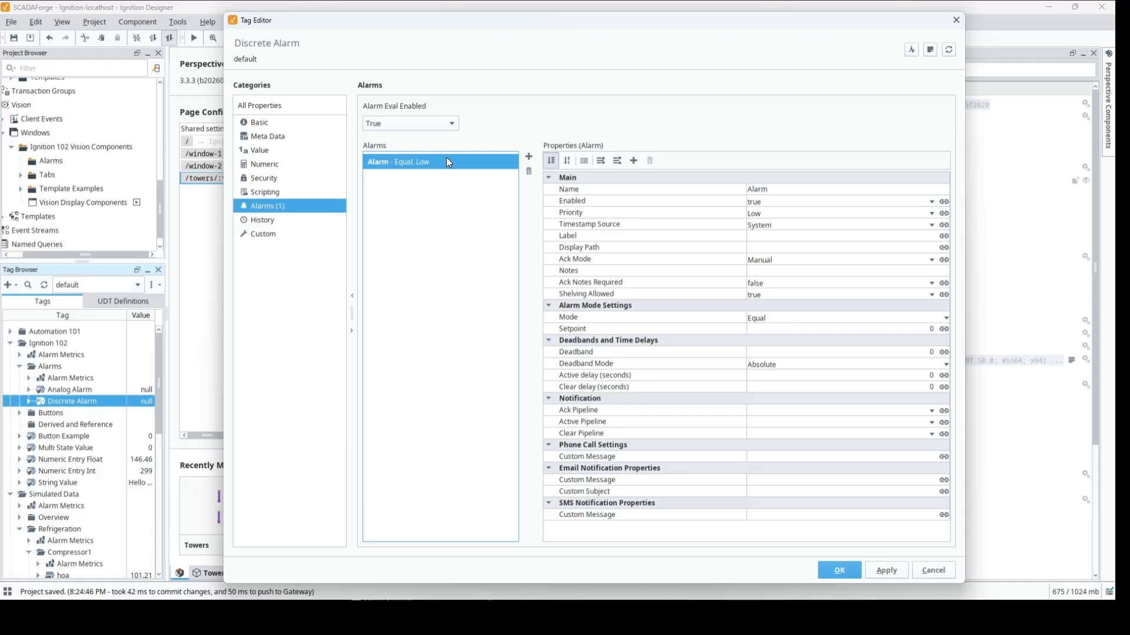
left_click(529, 172)
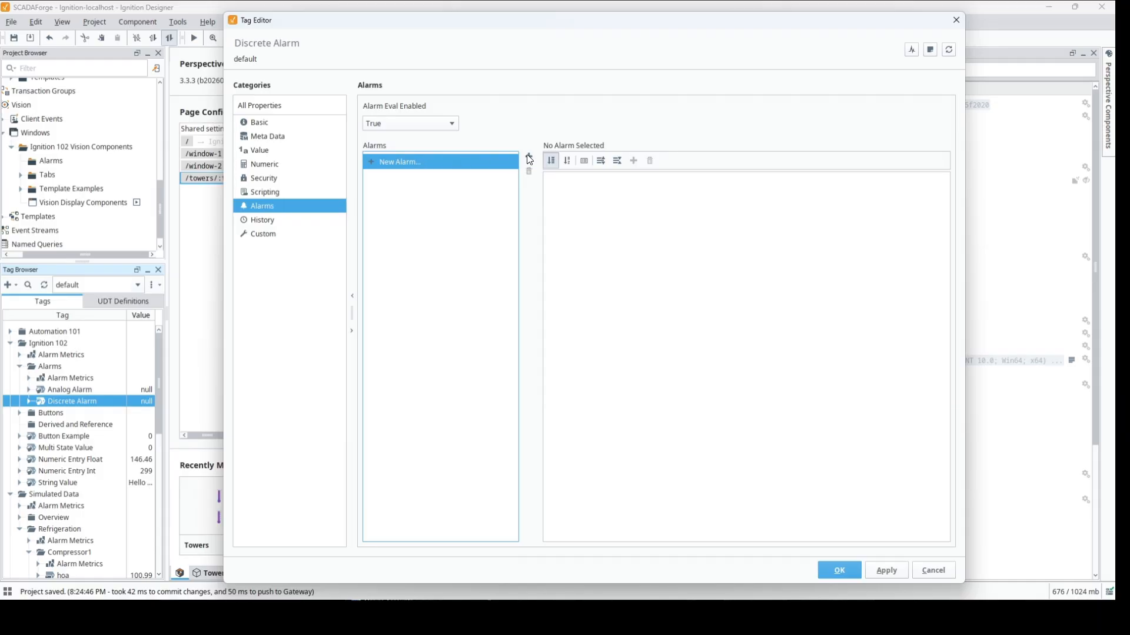
left_click(529, 157)
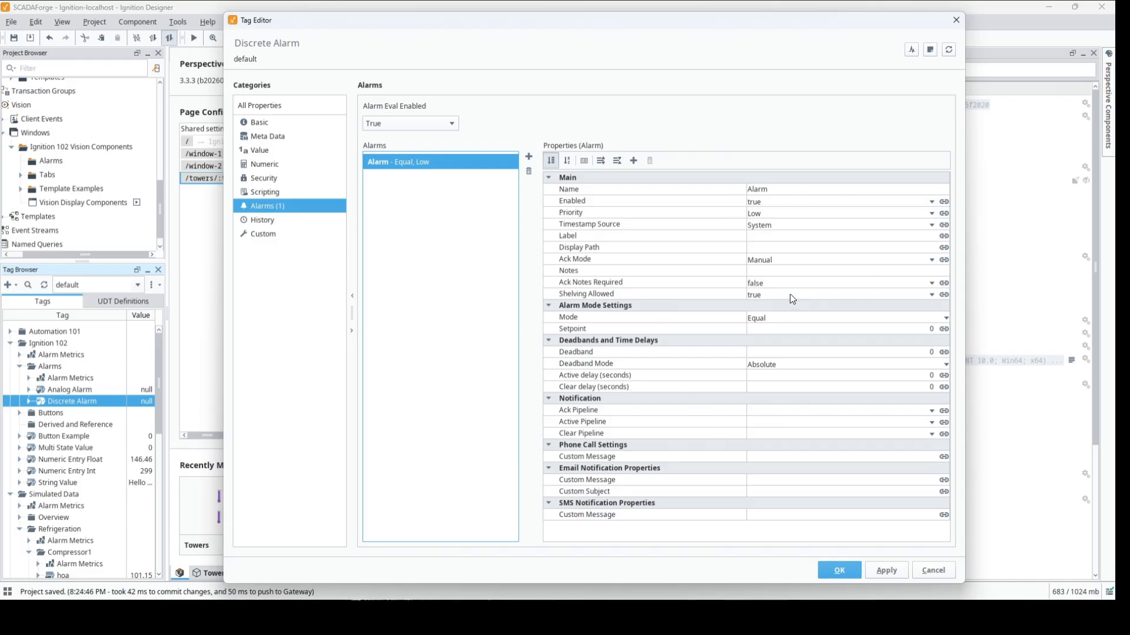
- Rename the new alarm as "Discrete Alarm Active" and copy that name for reuse
left_click(776, 190)
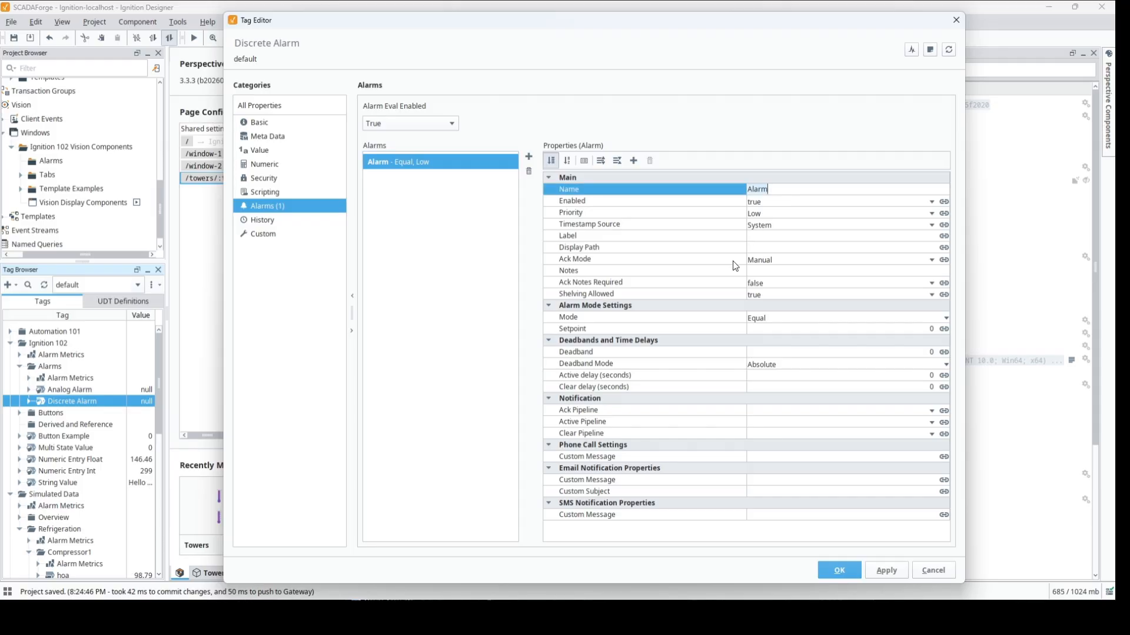
key("ctrl+a")
type("Discrete Alarm Active")
key("ctrl+a")
key("ctrl+c")
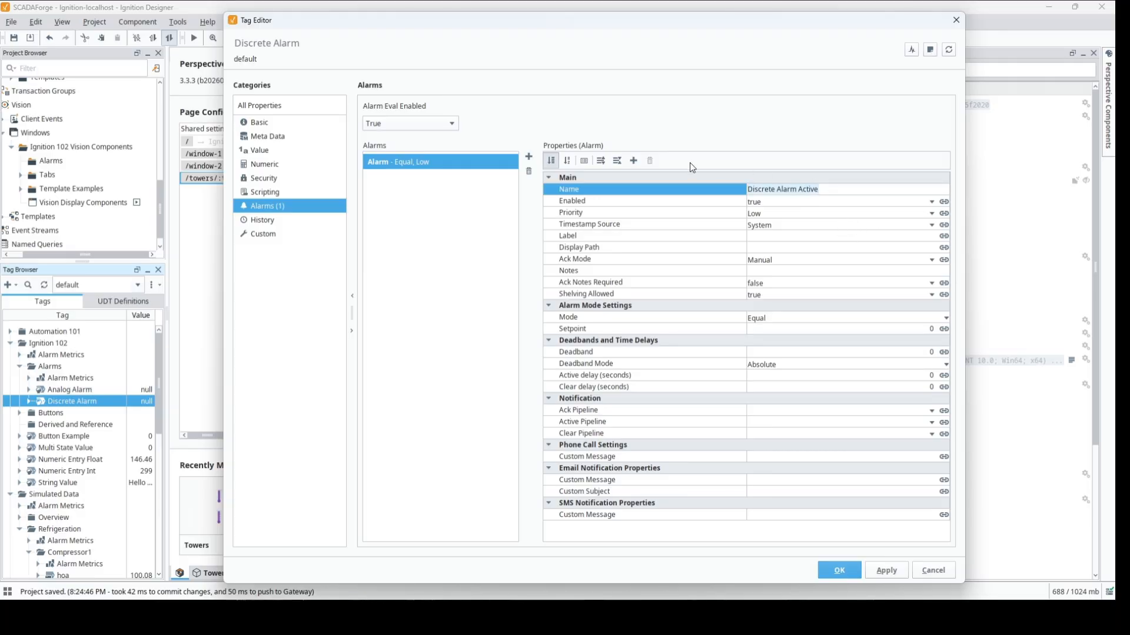
key("Return")
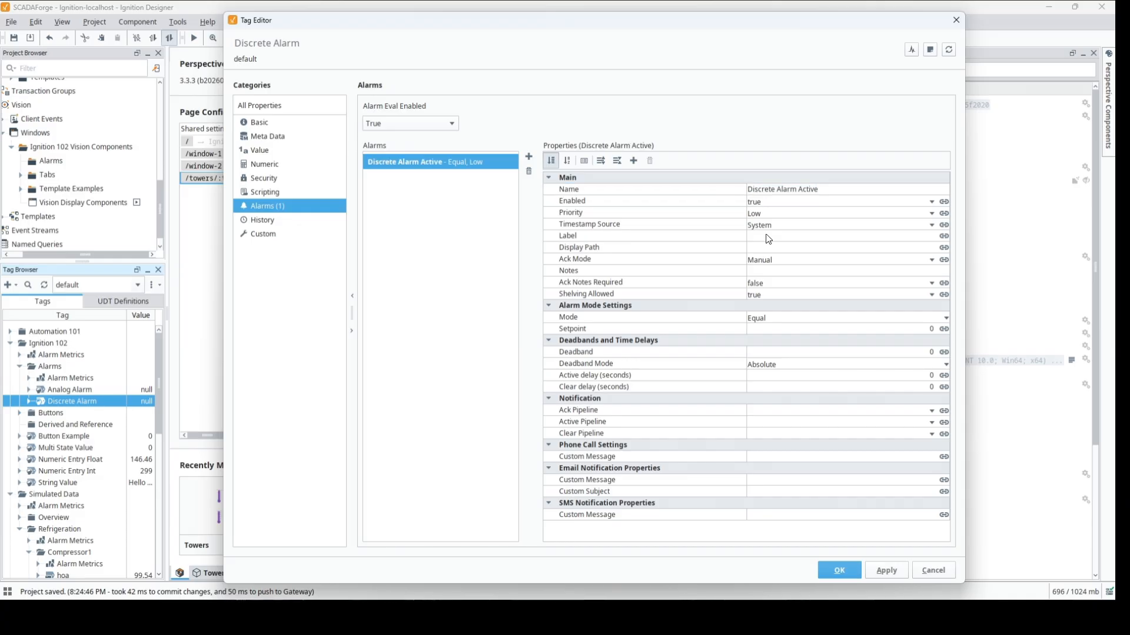
- Set the alarm's label and display path to "Discrete Alarm Active" and its setpoint to 1
left_click(767, 235)
key("ctrl+v")
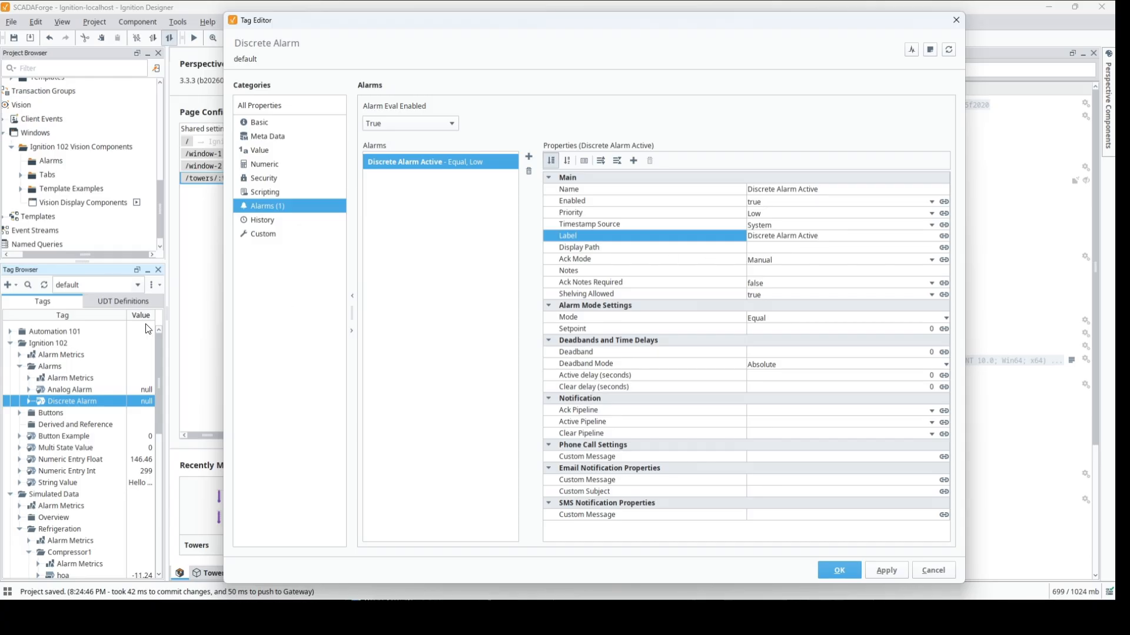
left_click(780, 248)
key("ctrl+v")
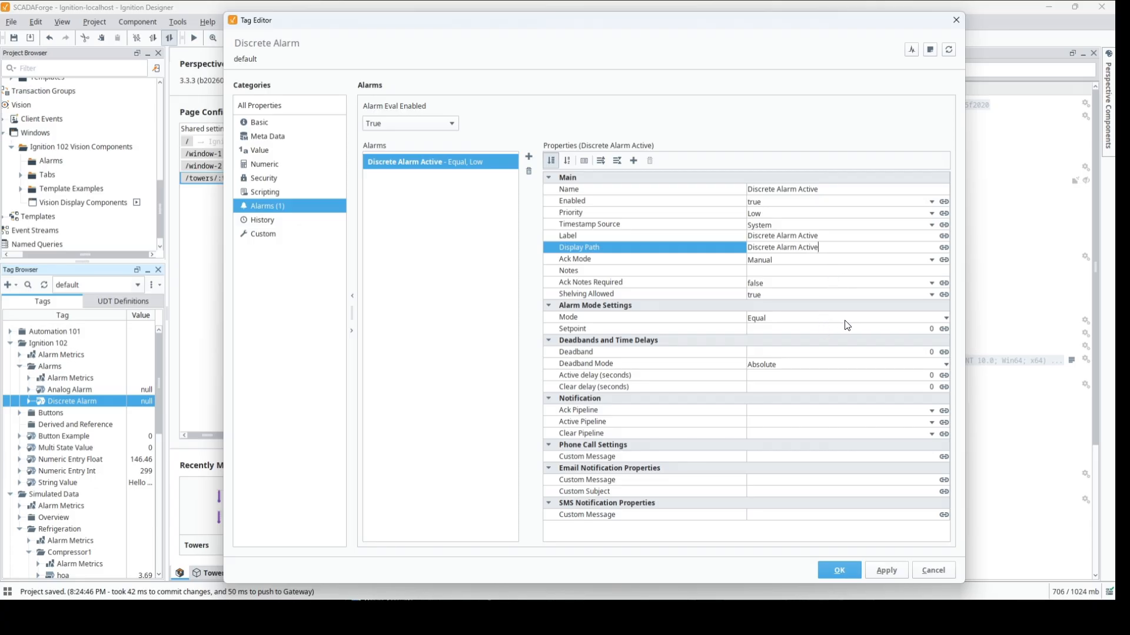
left_click(878, 329)
type("1")
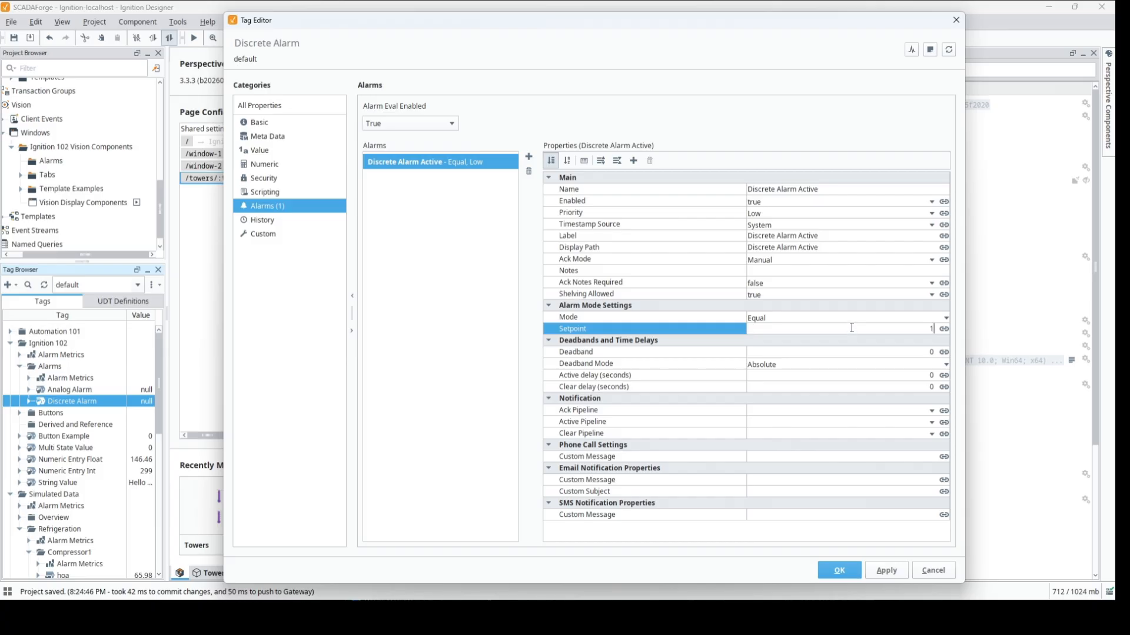
- Save the new alarm on the Discrete Alarm tag and set the tag's value to false
key("Return")
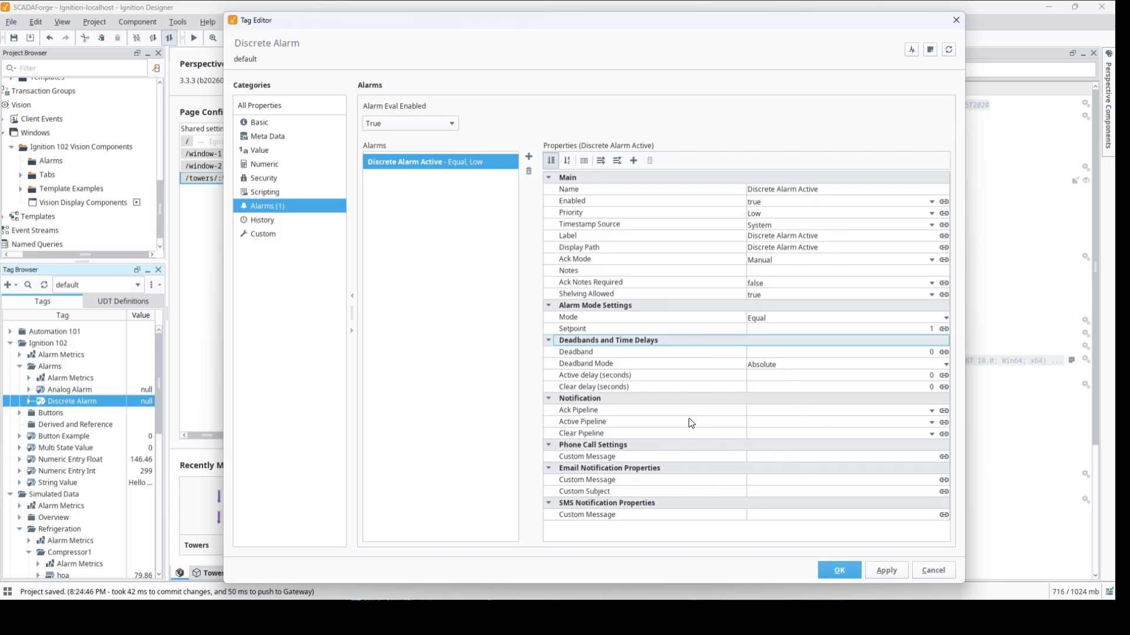
left_click(839, 572)
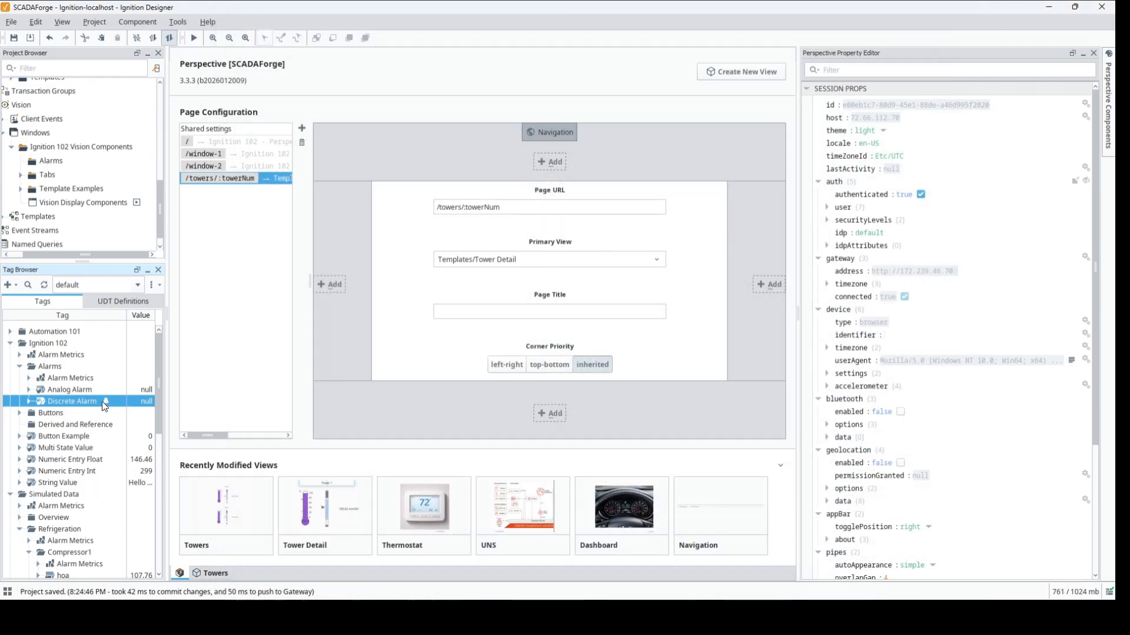
mouse_move(109, 406)
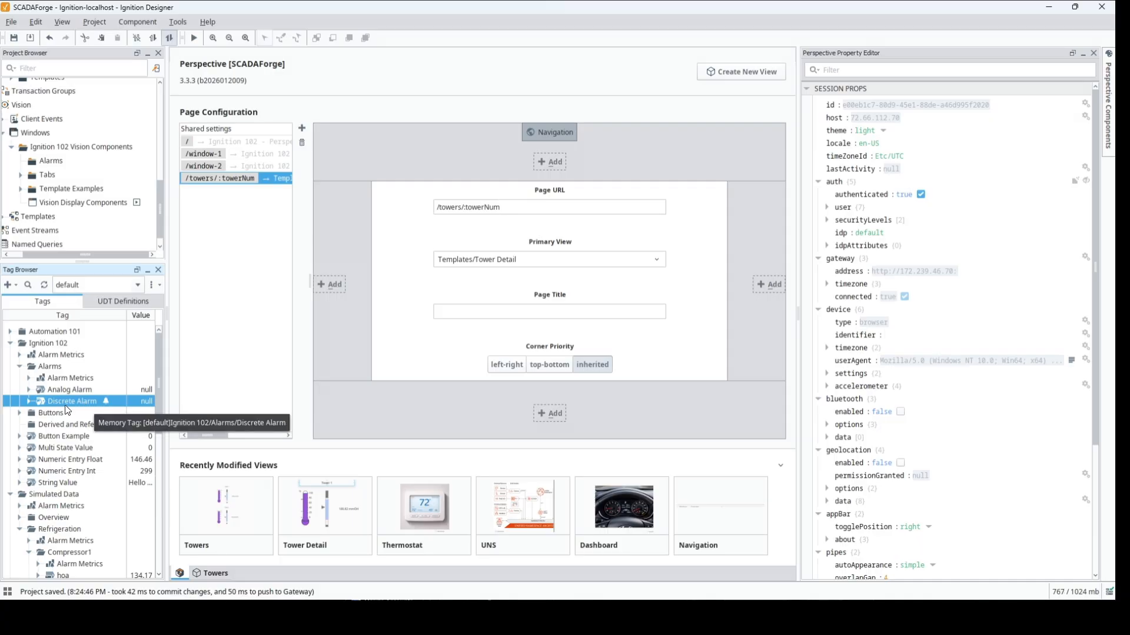
double_click(126, 402)
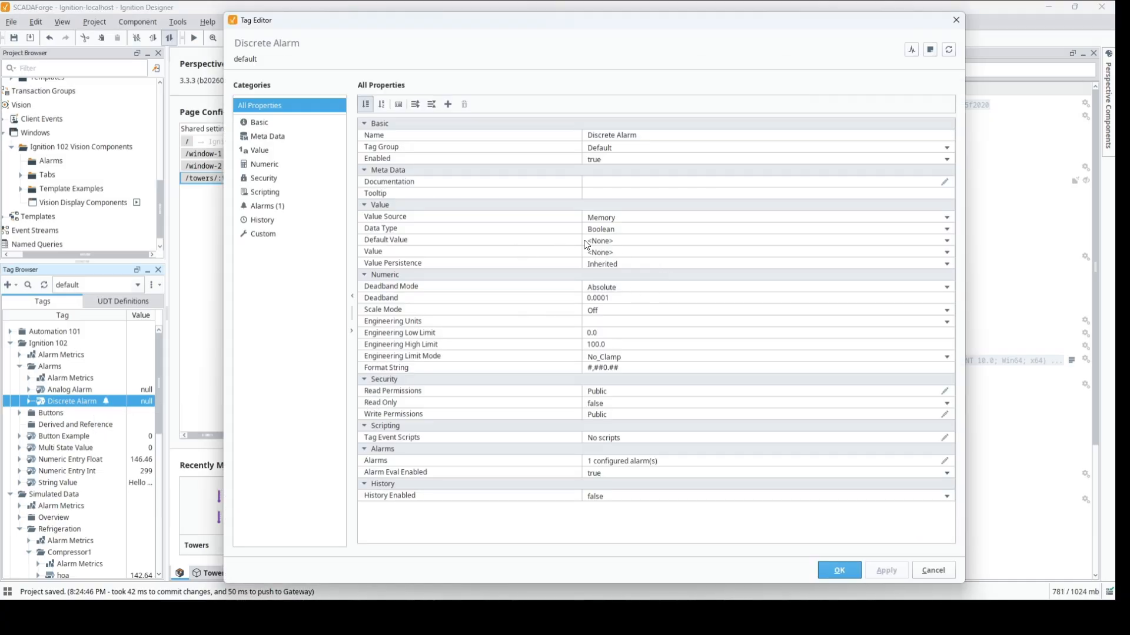
left_click(672, 253)
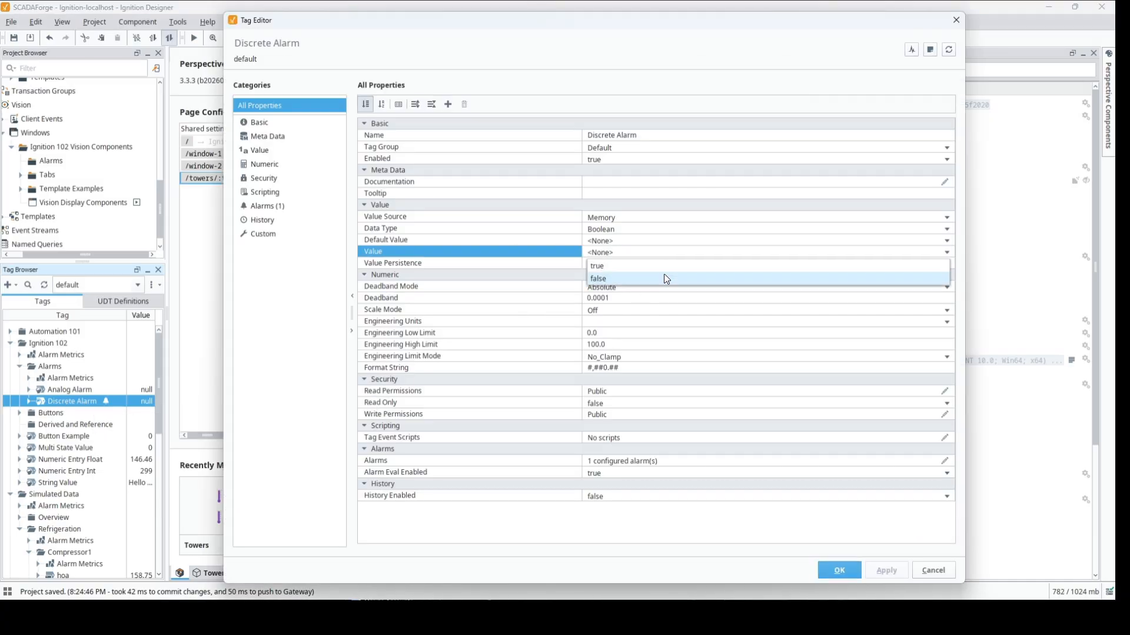
left_click(669, 277)
left_click(857, 572)
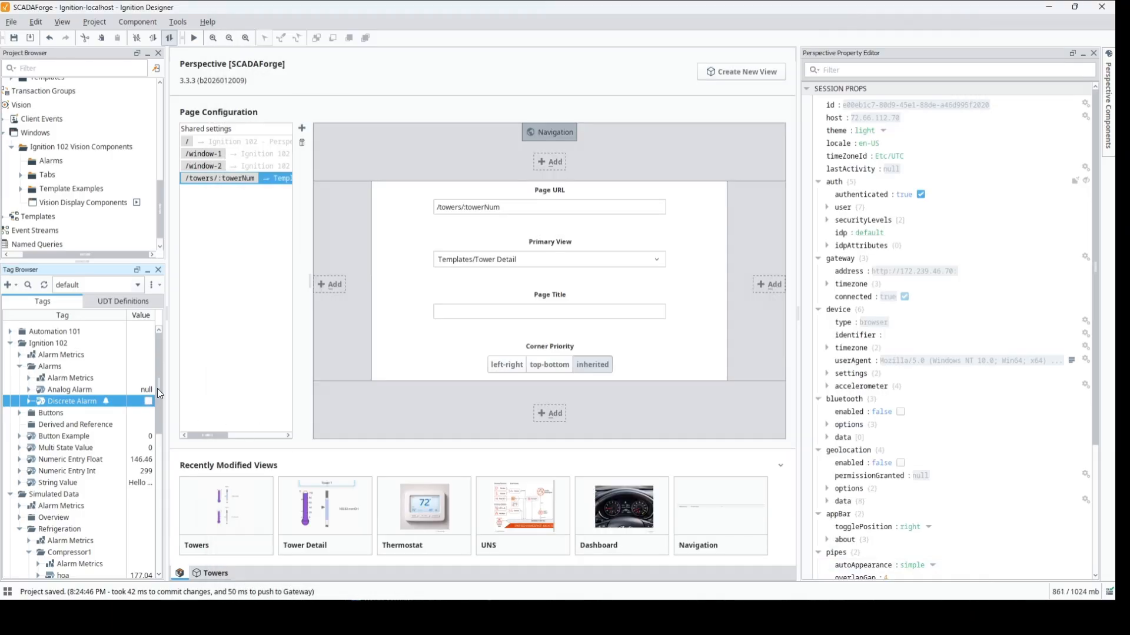
- Open the Analog Alarm tag for editing and set its value to 0
right_click(76, 390)
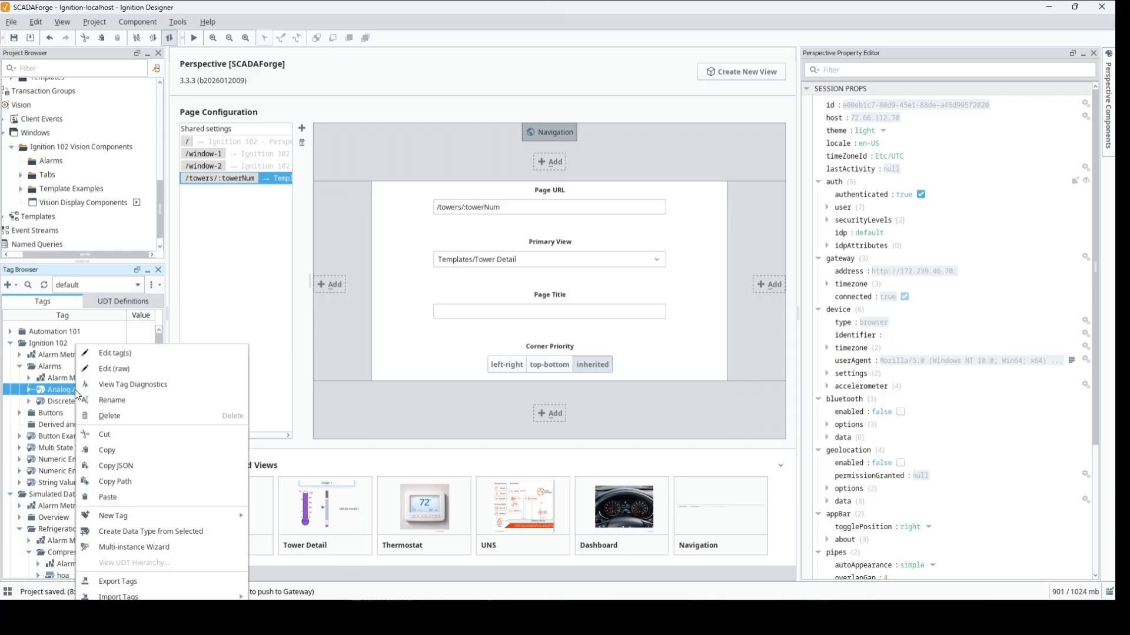
left_click(122, 352)
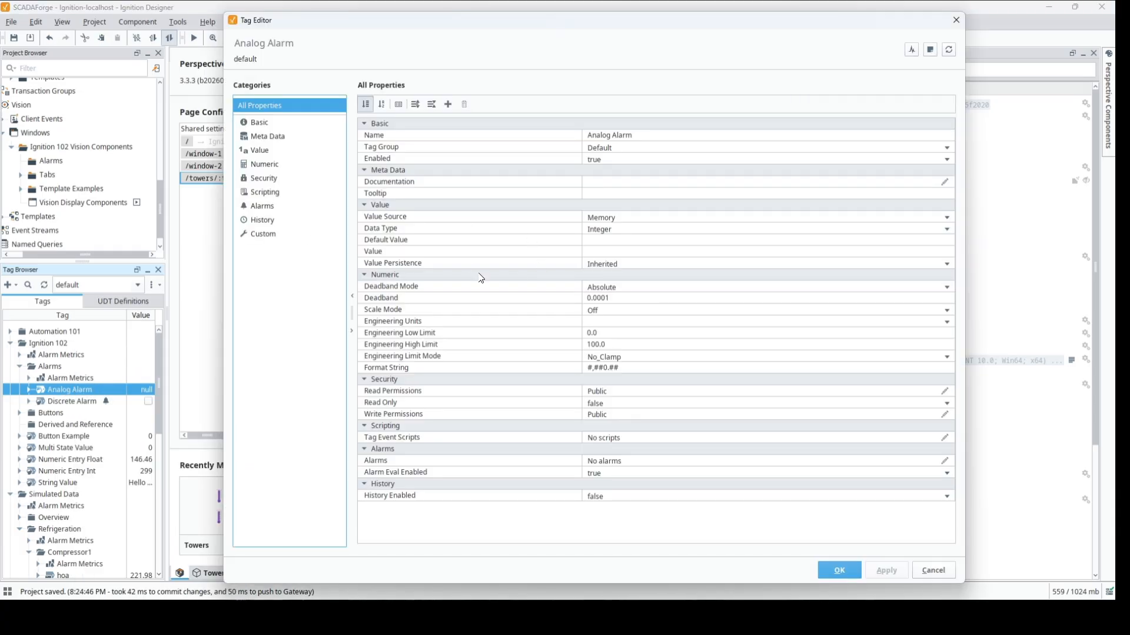
left_click(665, 241)
left_click(664, 252)
type("0")
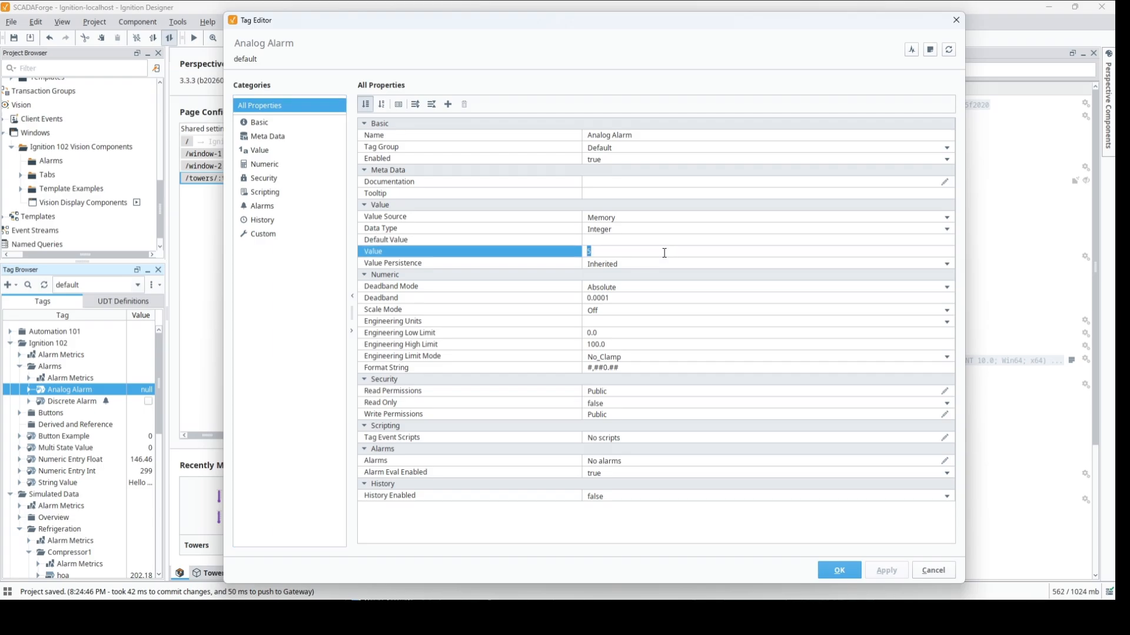
key("Return")
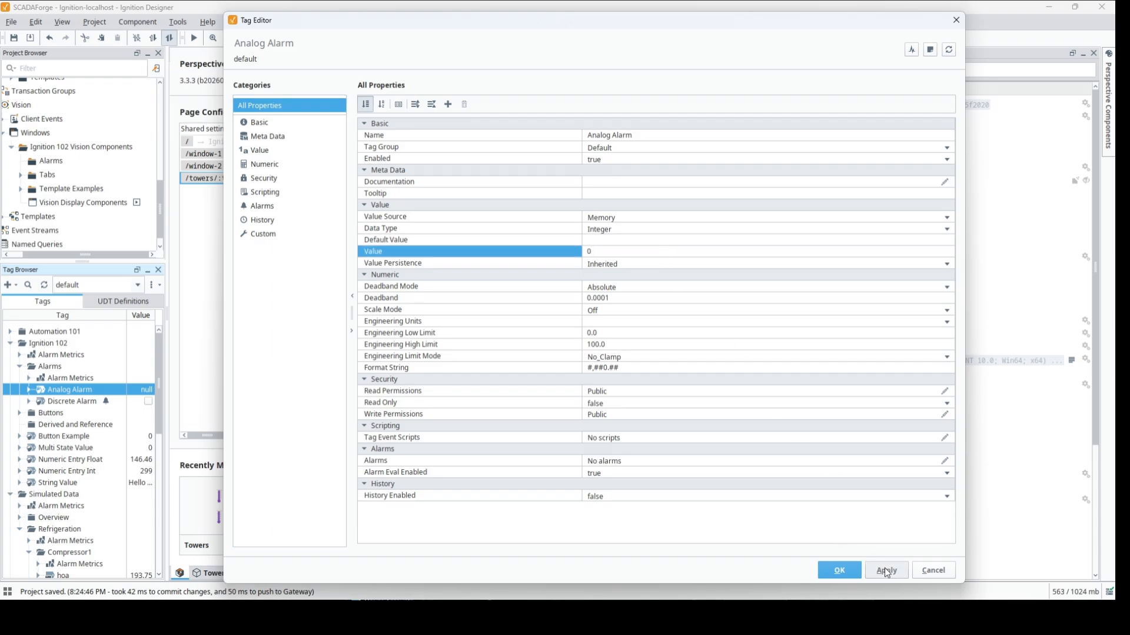
- Add a new alarm to the Analog Alarm tag and name it "Analog High Alarm"
left_click(271, 207)
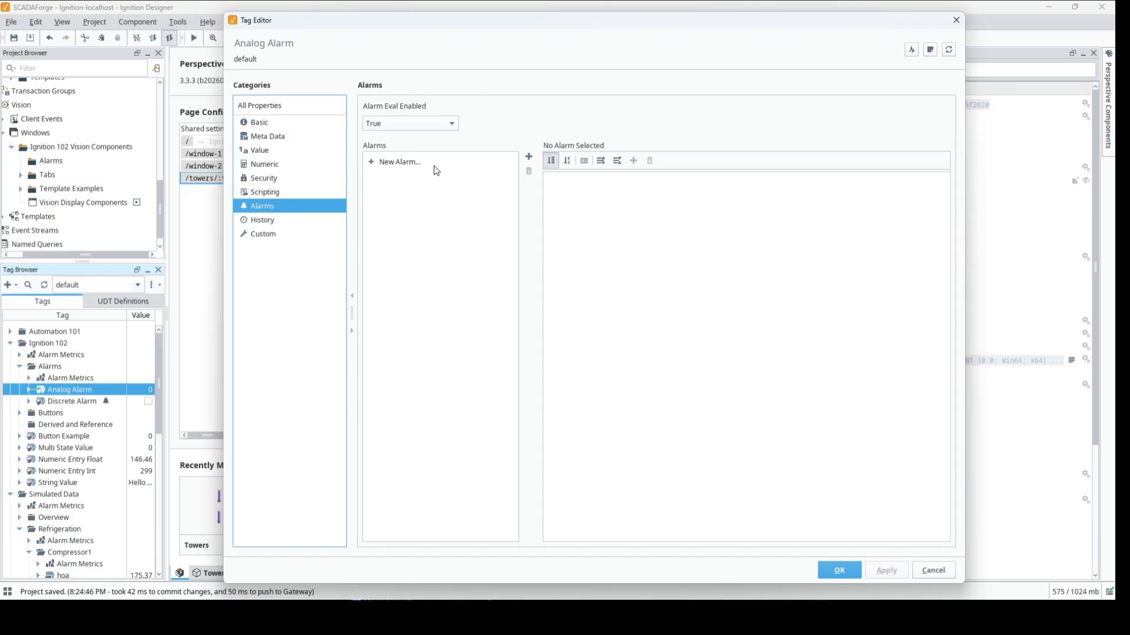
left_click(416, 162)
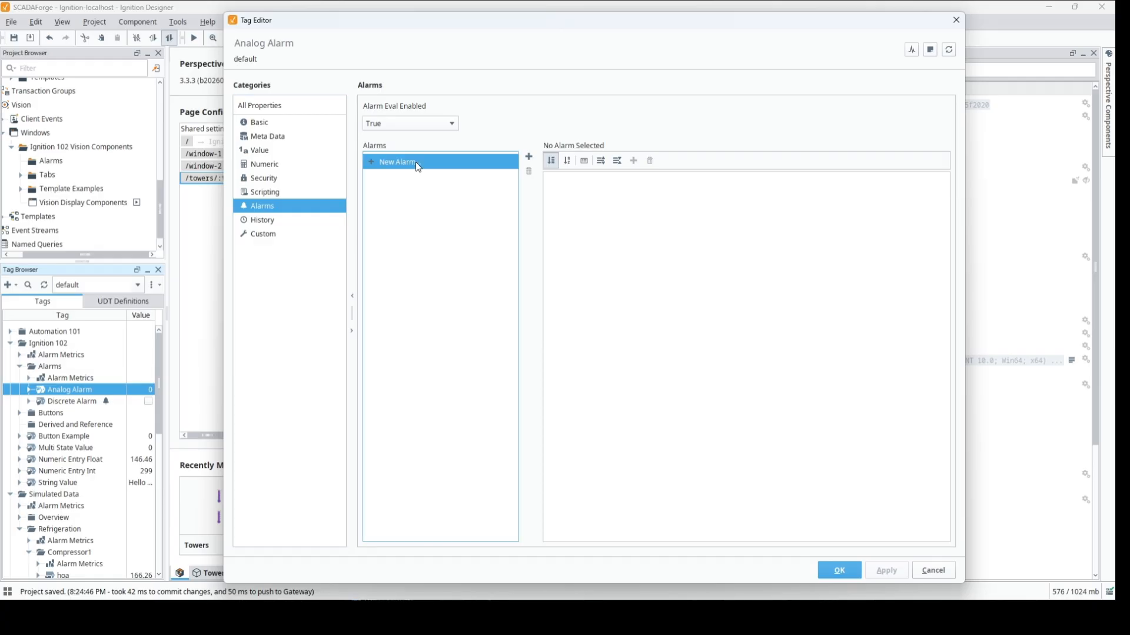
left_click(781, 190)
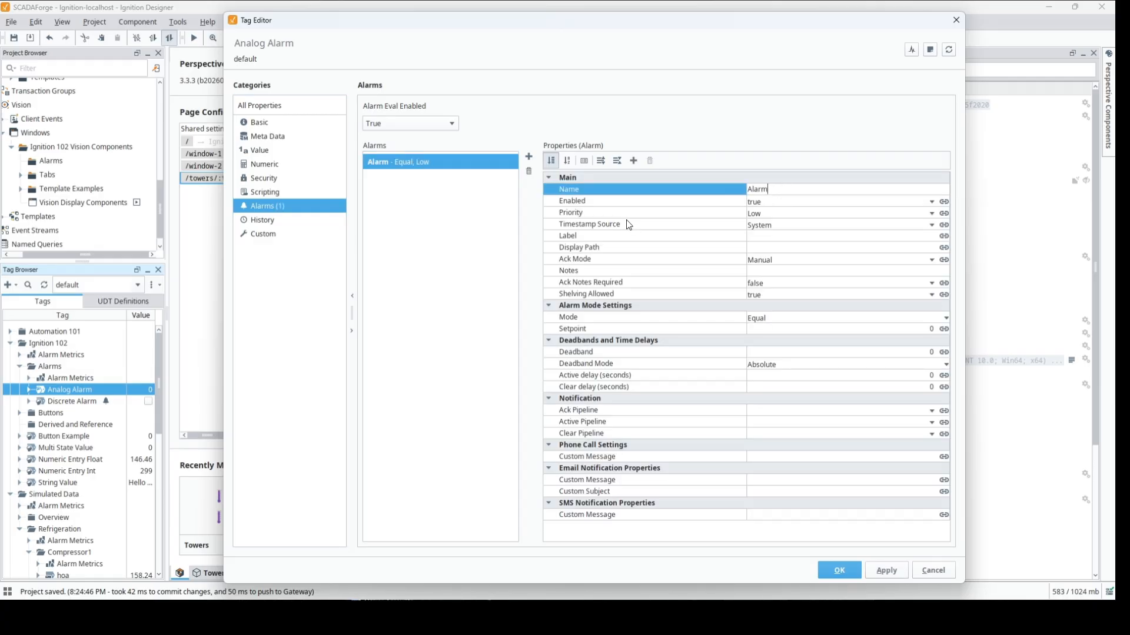
key("BackSpace")
type("nalog ")
type("Low")
key("BackSpace")
key("BackSpace")
key("BackSpace")
type("High Alarm")
key("Return")
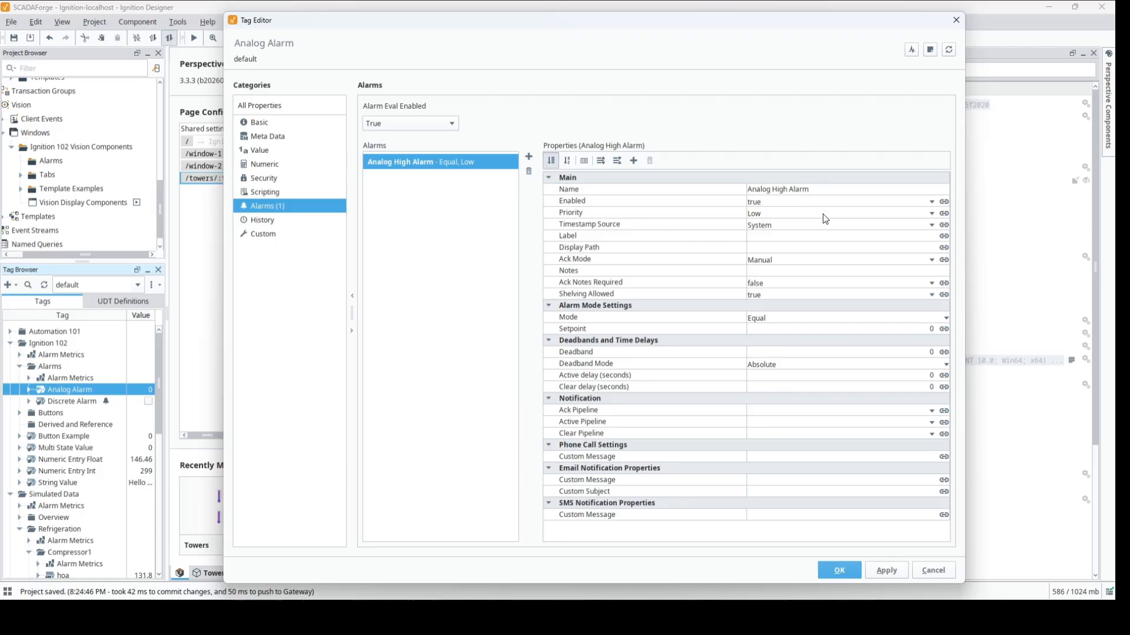
- Set the alarm's priority to High and reuse its name "Analog High Alarm" as the label and display path
left_click(932, 214)
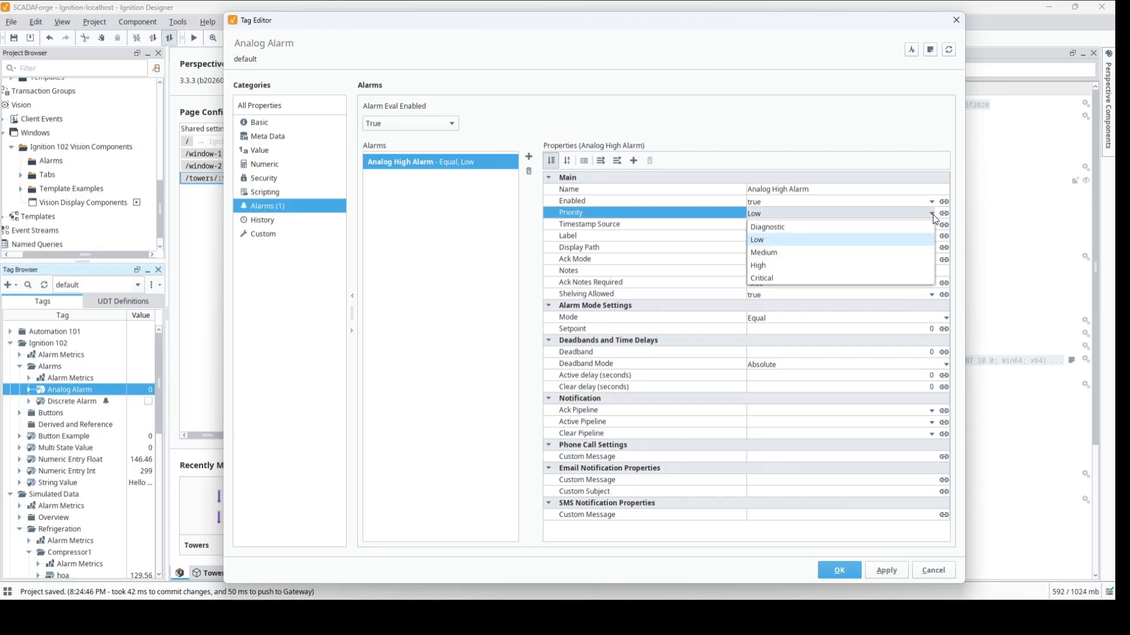
left_click(863, 267)
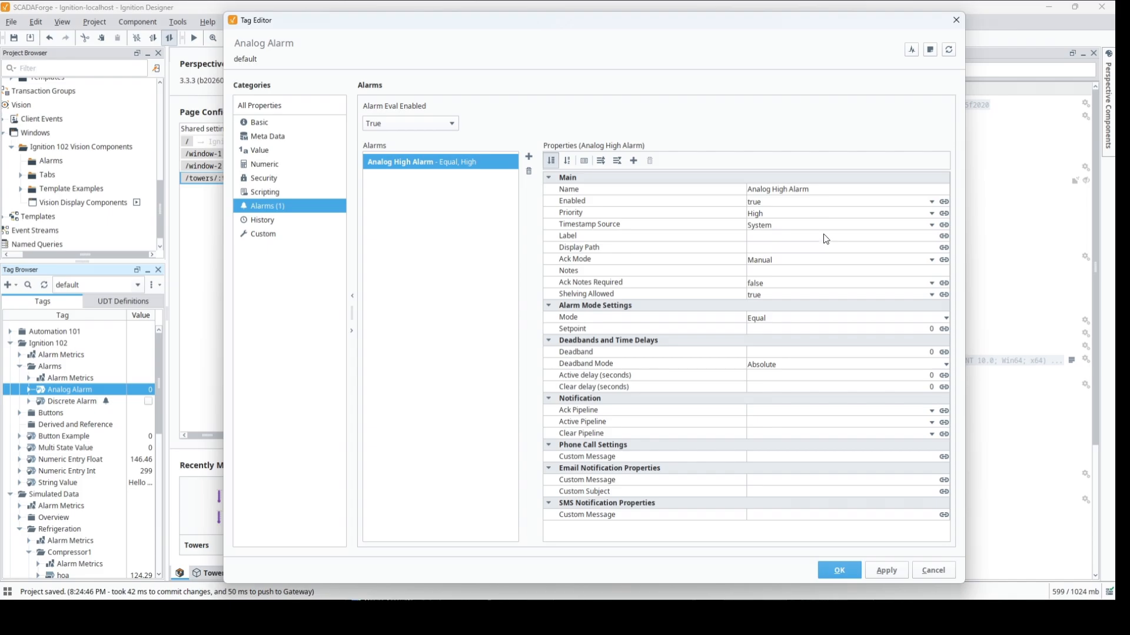
left_click(817, 191)
key("ctrl+c")
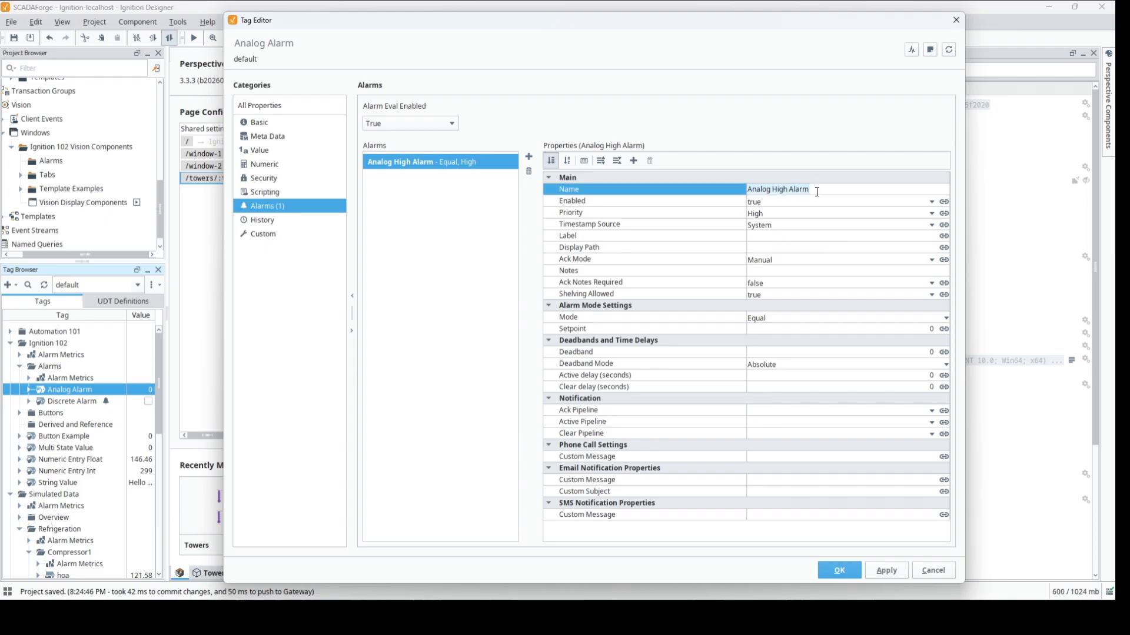
left_click(812, 235)
key("ctrl+v")
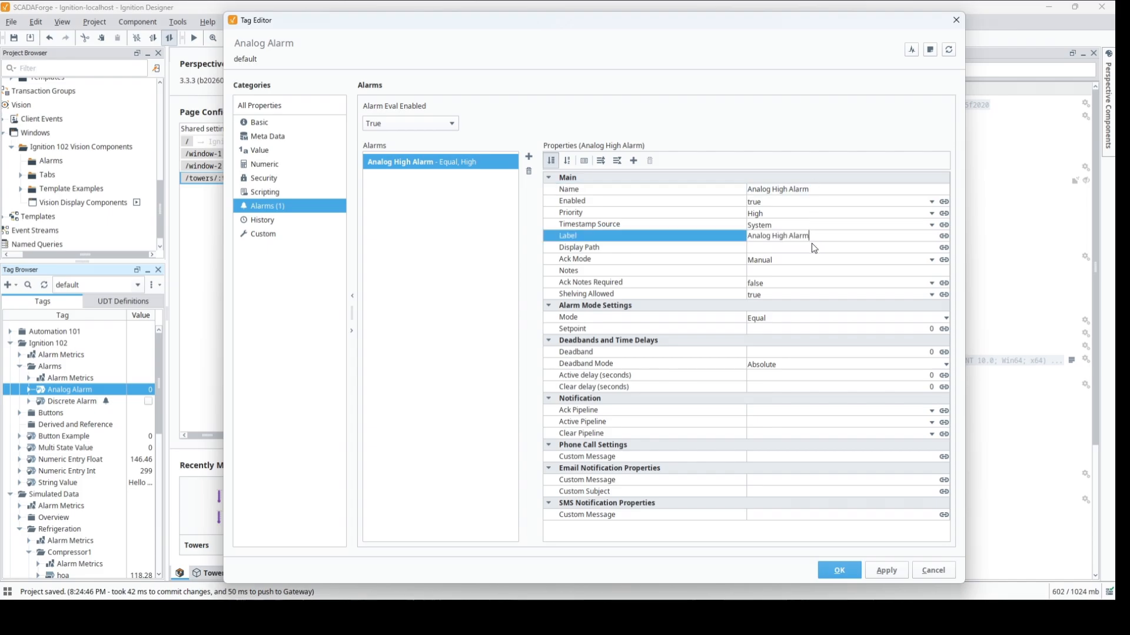
left_click(812, 246)
key("ctrl+v")
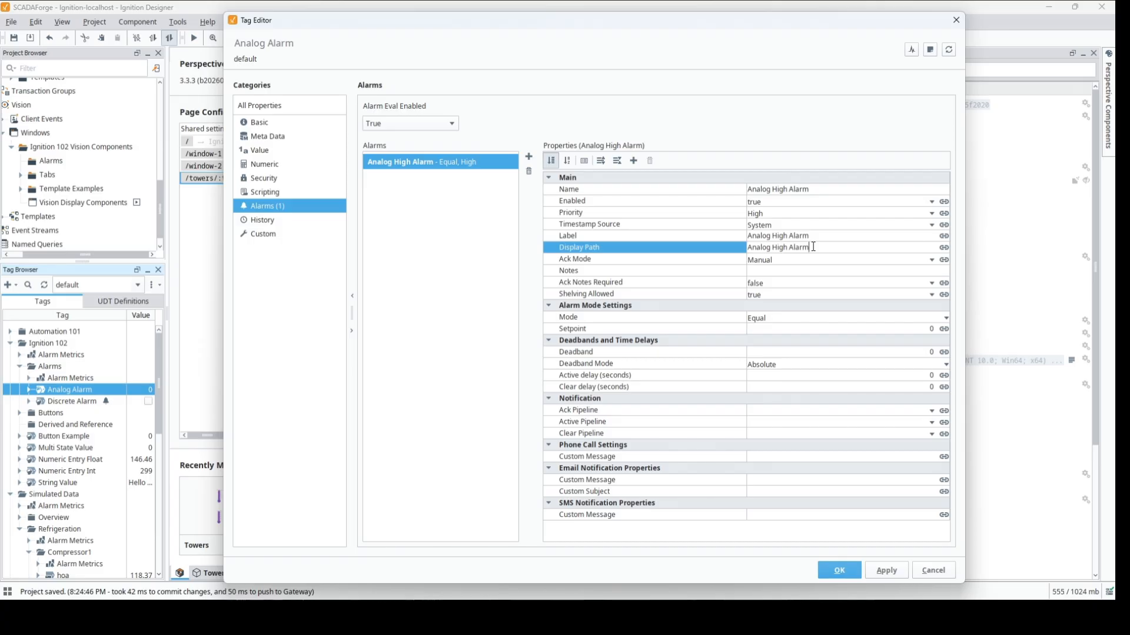
- Set the Analog High Alarm's mode to Above Setpoint with a setpoint of 90, keeping Inclusive true
left_click(832, 330)
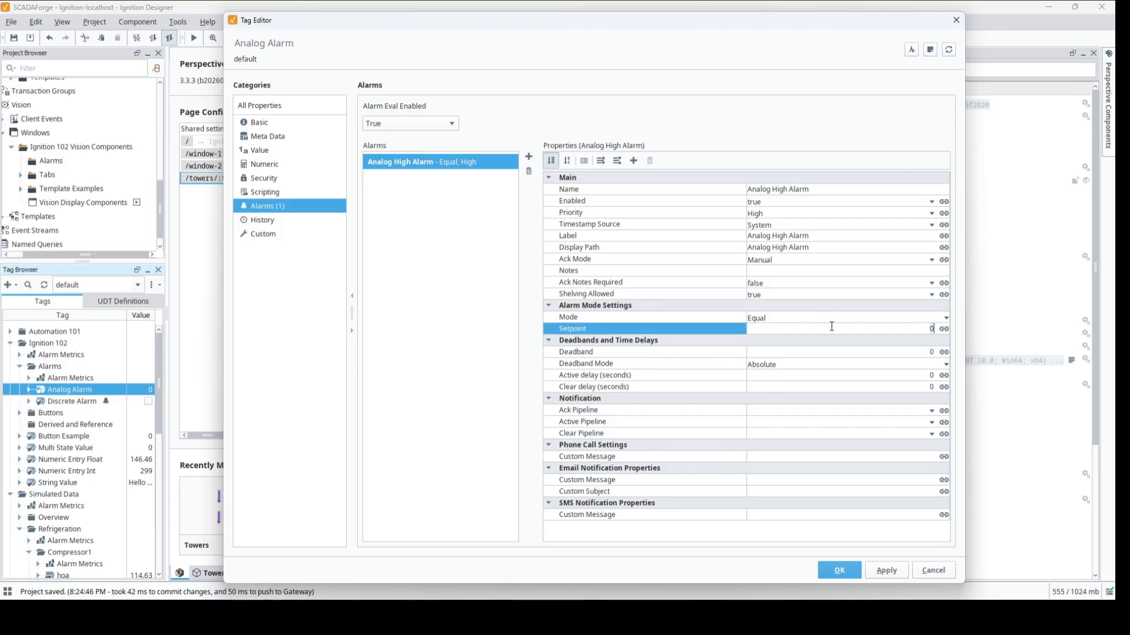
left_click(787, 319)
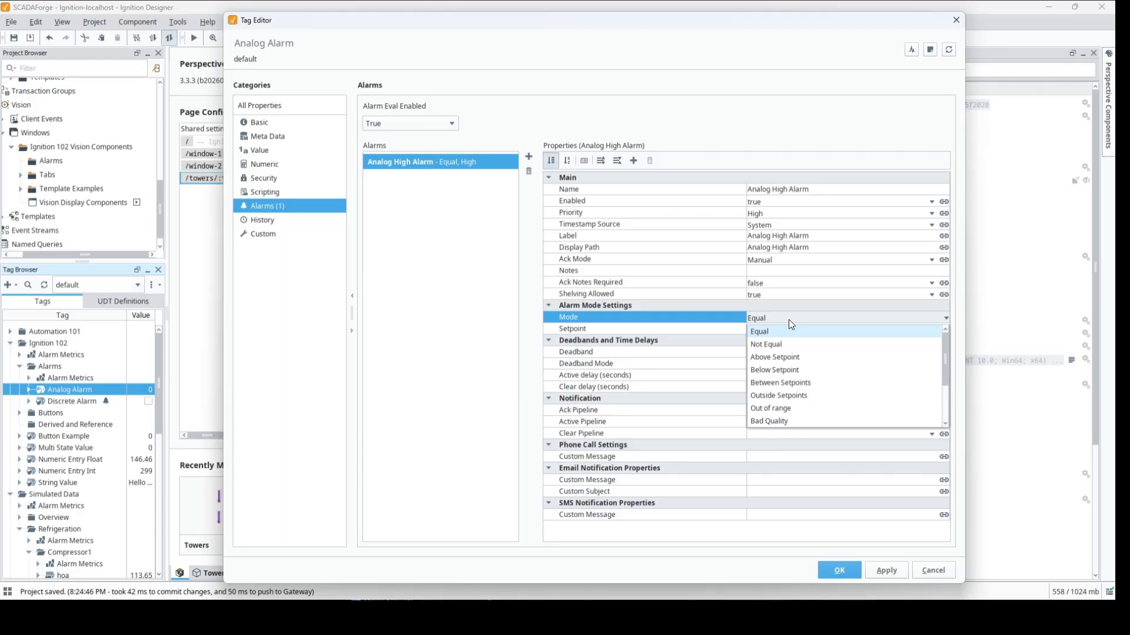
left_click(799, 358)
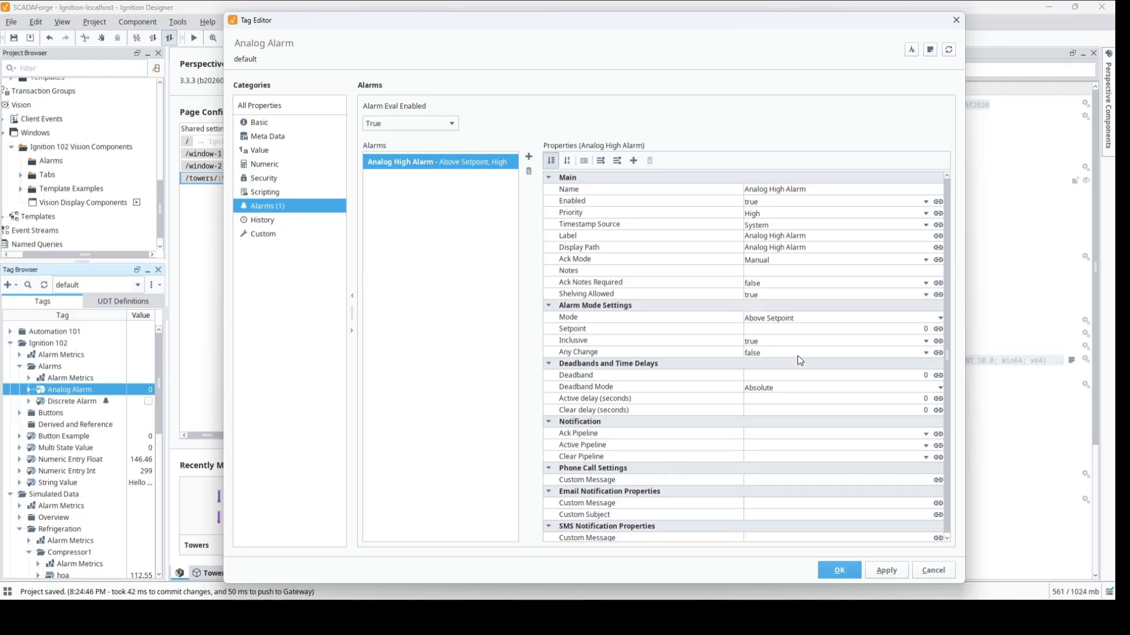
left_click(846, 327)
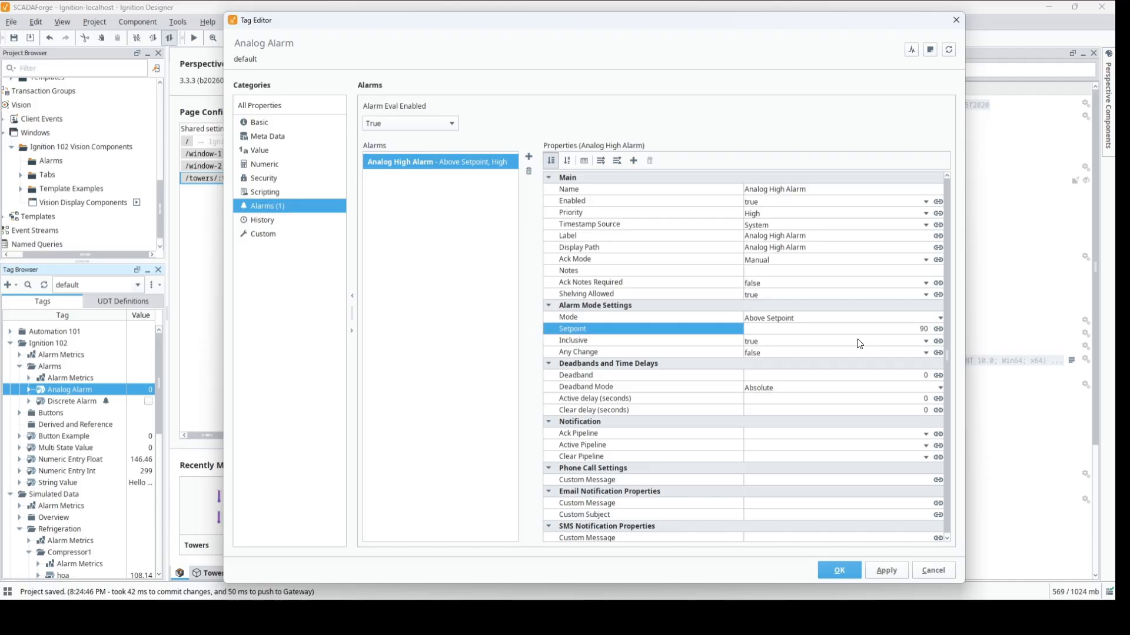
left_click(860, 343)
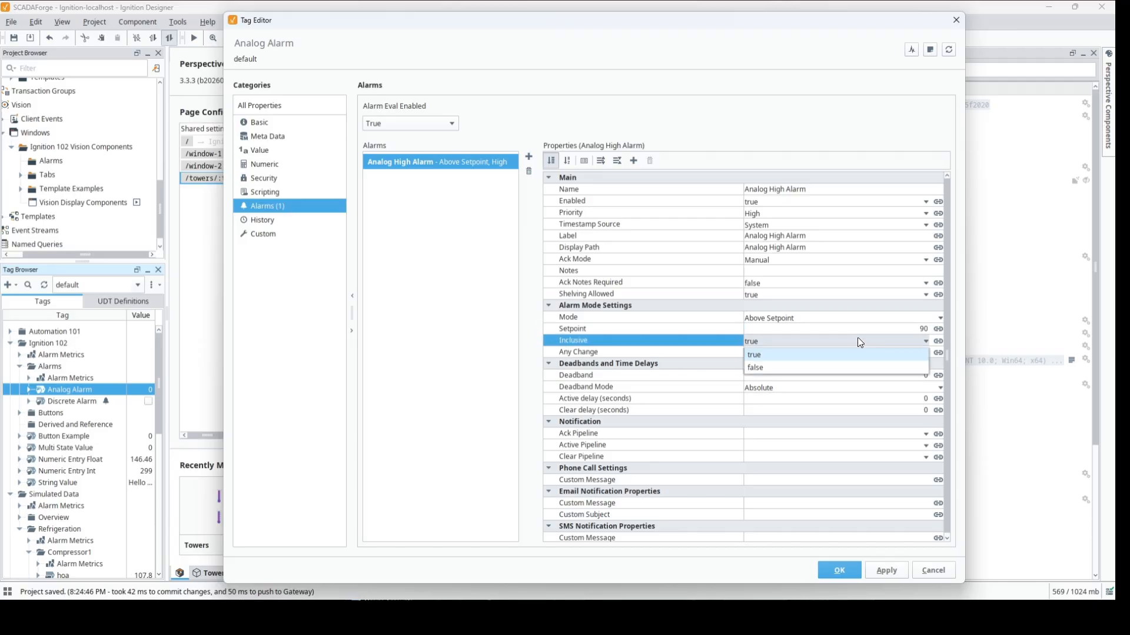
left_click(862, 346)
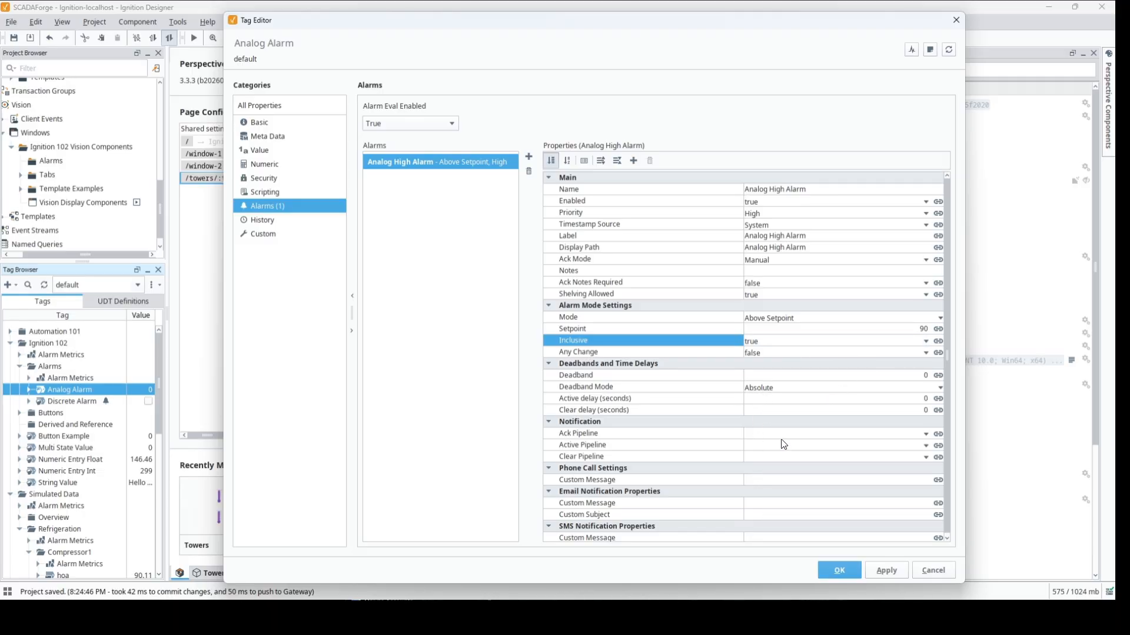
- Add a second alarm to the Analog Alarm tag and name it "Analog High High Alarm"
left_click(529, 157)
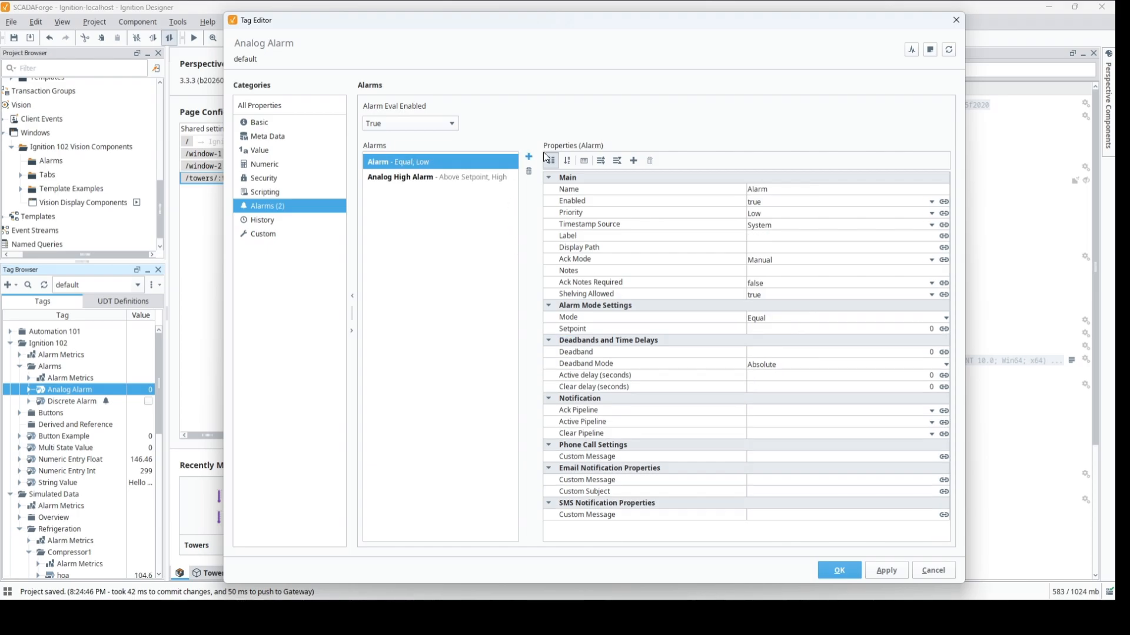
left_click(782, 189)
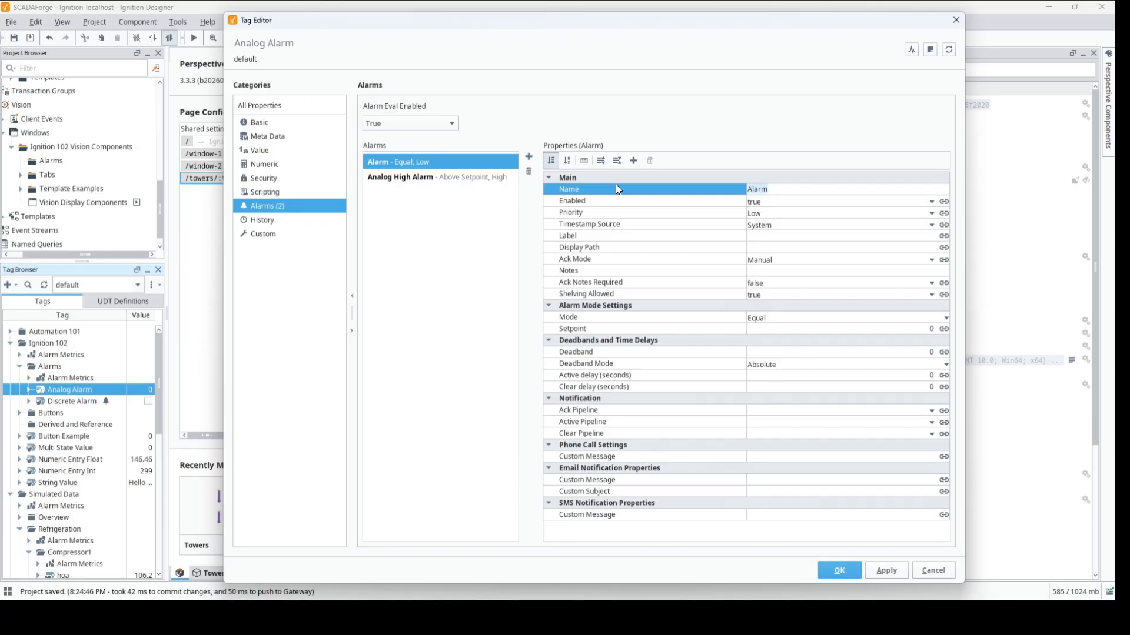
type("High")
key("BackSpace")
key("BackSpace")
key("BackSpace")
key("BackSpace")
type("Analog High High A")
key("Return")
- Set the second alarm's priority to Critical and its label and display path to "Analog High High Alarm"
left_click(931, 213)
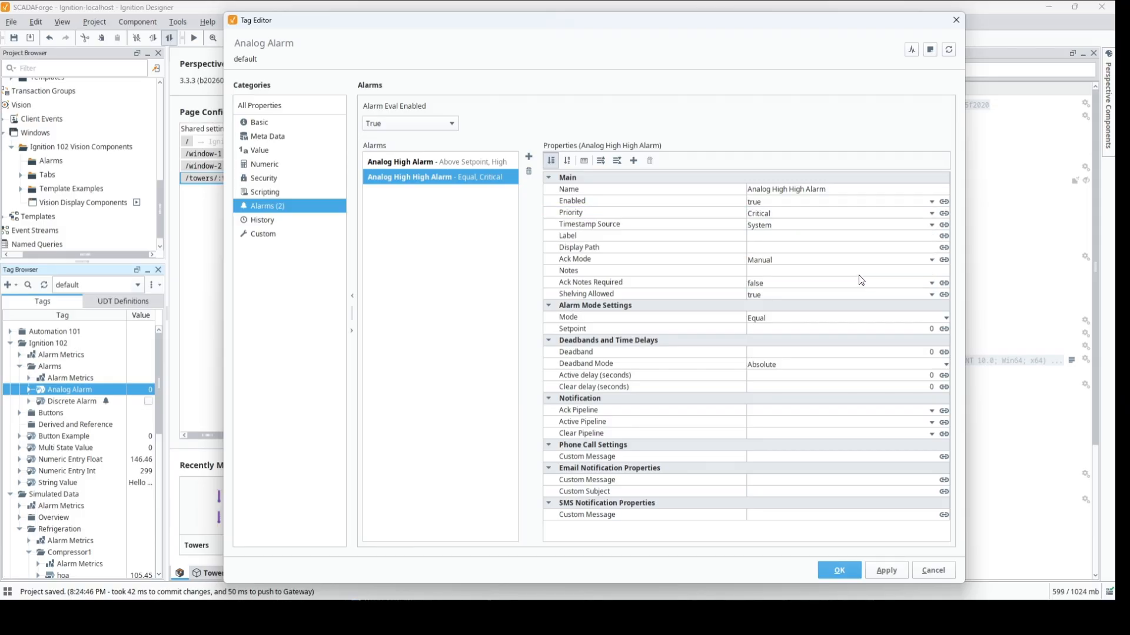
left_click(836, 191)
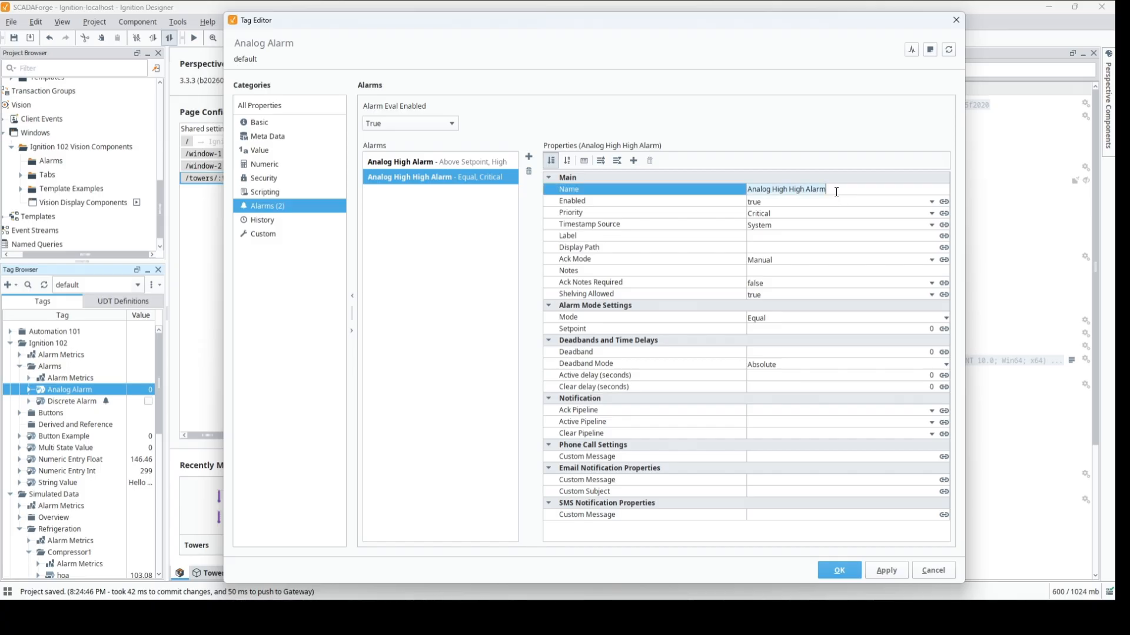
left_click(807, 236)
type("Analog High High Alarm")
left_click(806, 249)
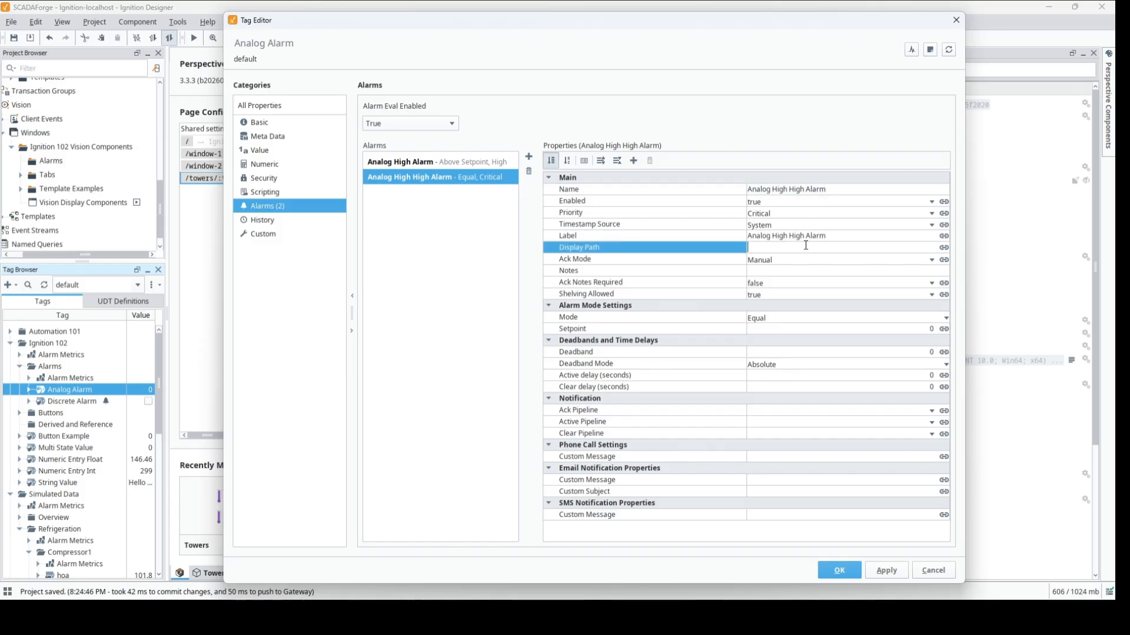
type("Analog High High Alarm")
- Set the Analog High High Alarm's mode to Above Setpoint with a setpoint of 95
left_click(850, 320)
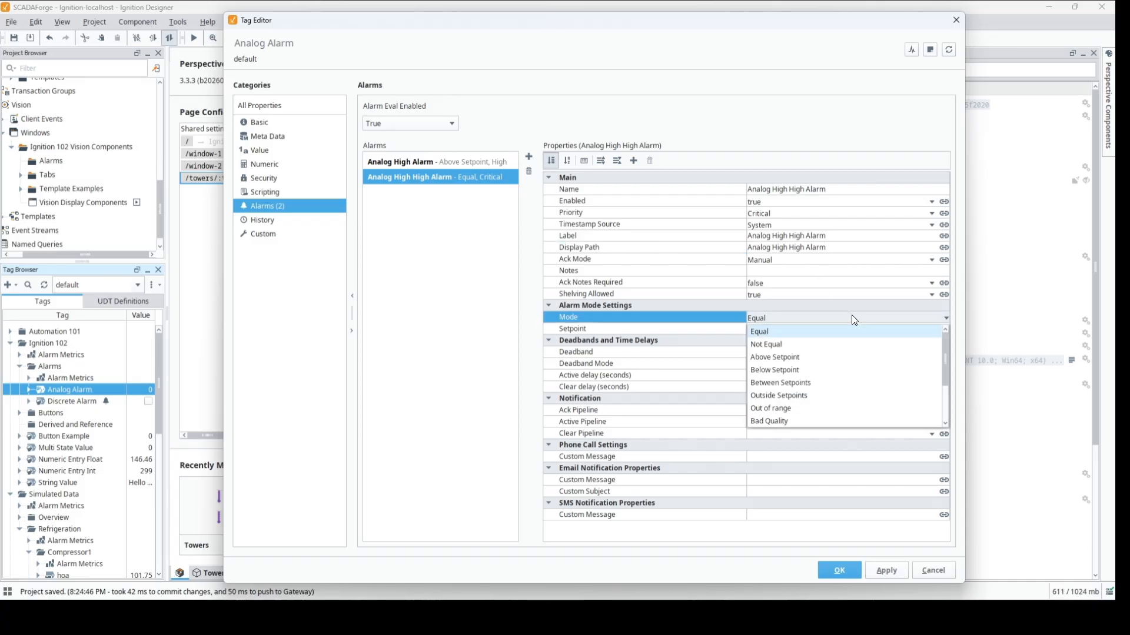
left_click(834, 358)
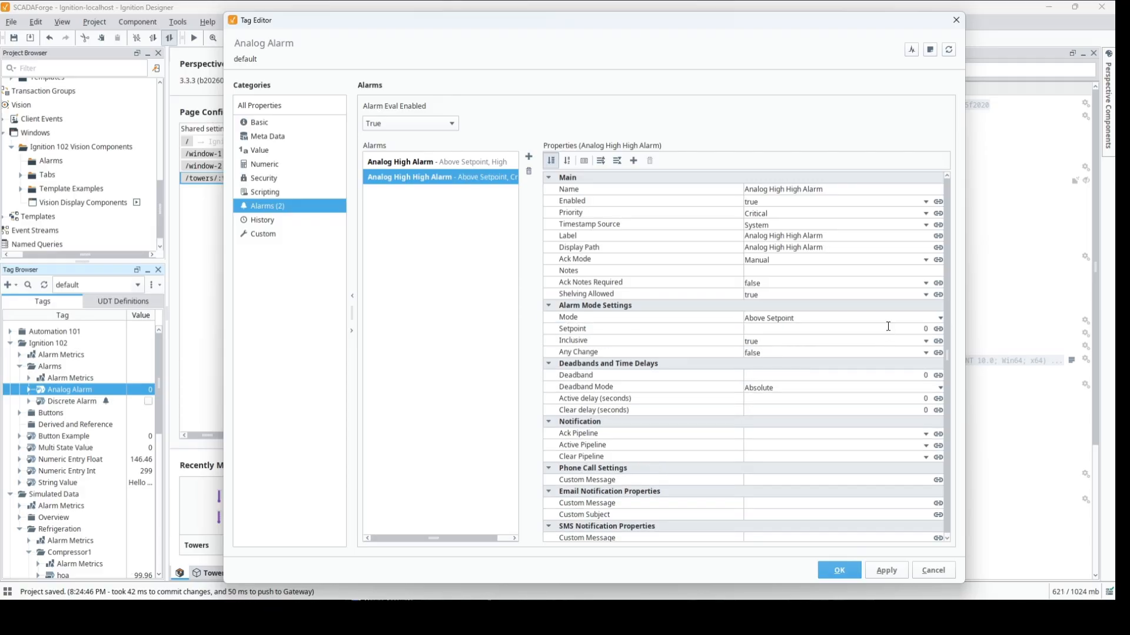
left_click(888, 327)
type("95")
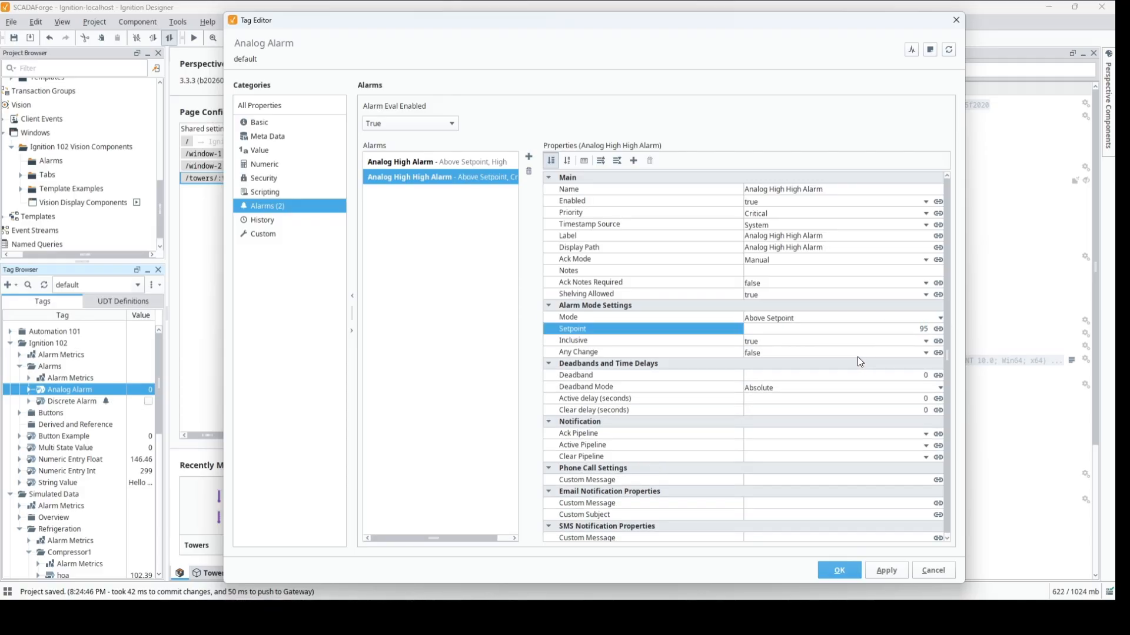
left_click(856, 342)
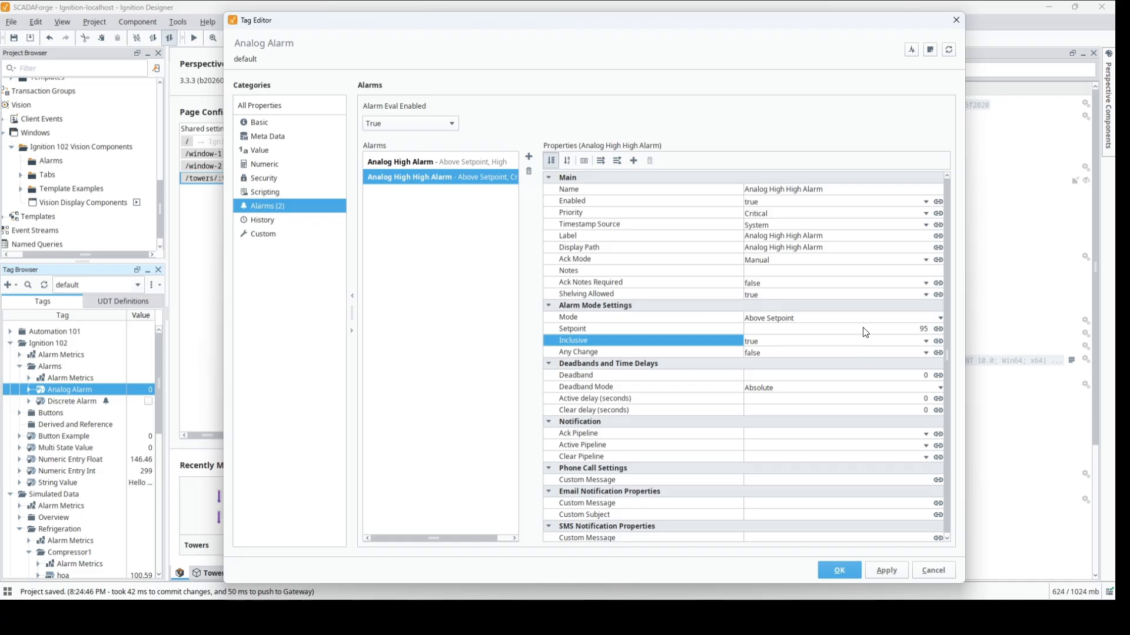
- Save the two alarm configurations on the Analog Alarm tag and close its editor
left_click(847, 569)
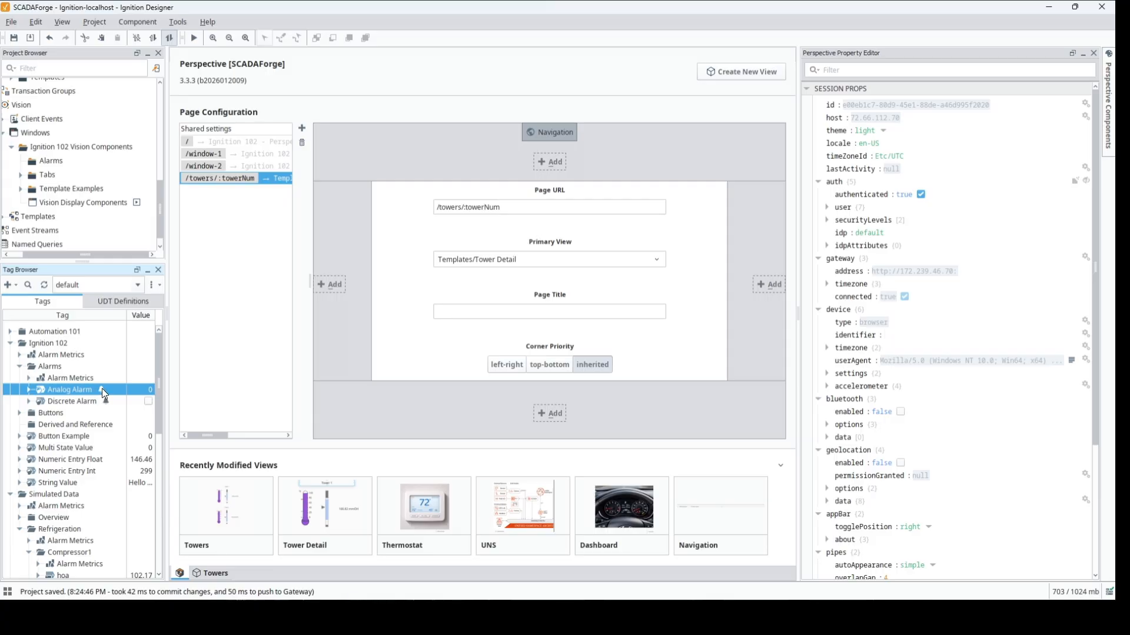
- Examine the Analog Alarm tag's properties in the tag tree, including its configured alarms and Alarm Metrics, and collapse the tag again
left_click(29, 390)
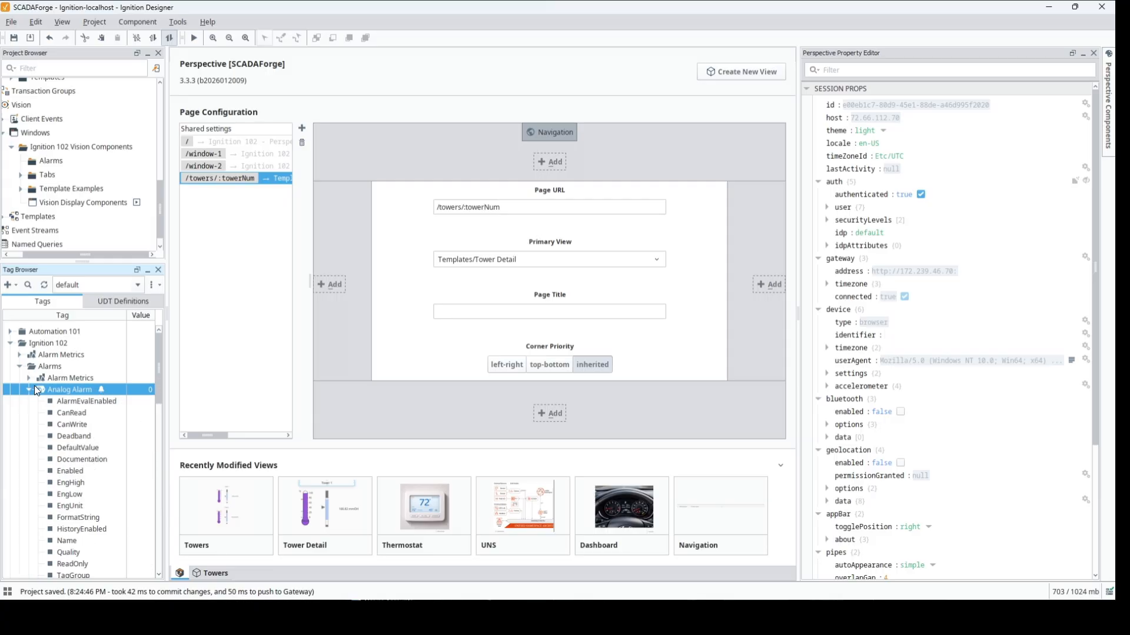
left_click_drag(159, 383, 160, 426)
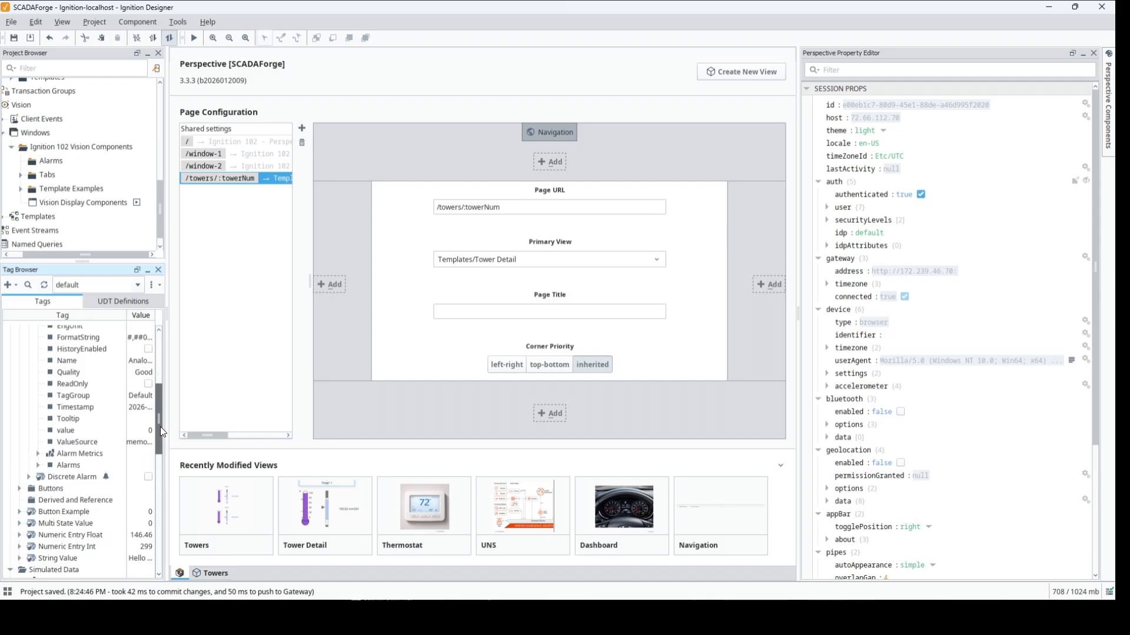
left_click(38, 465)
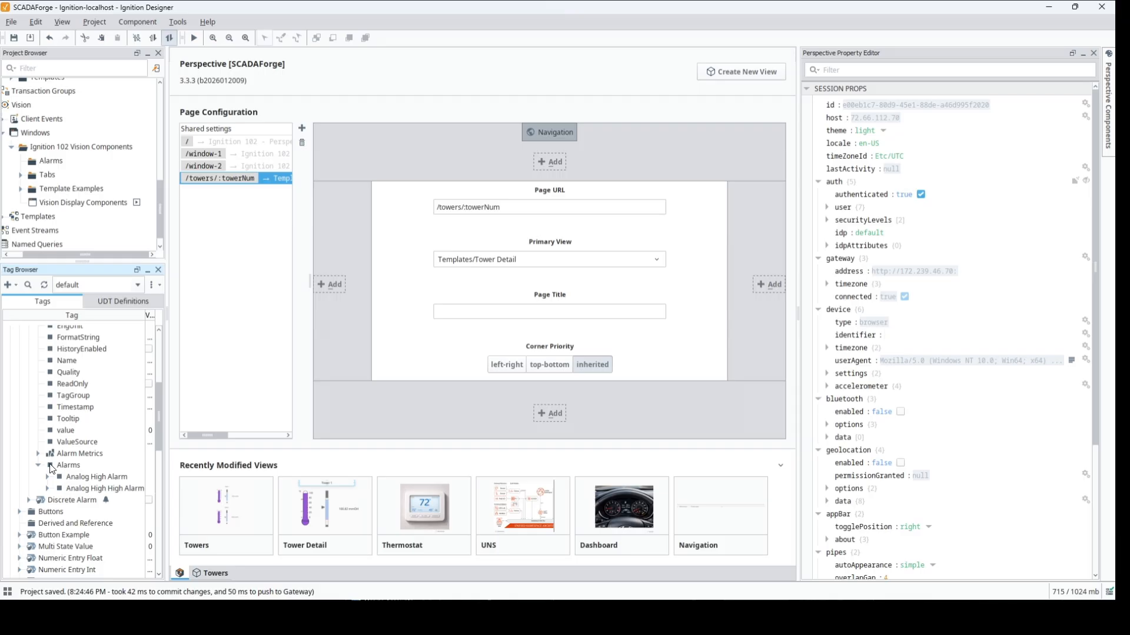
left_click(38, 454)
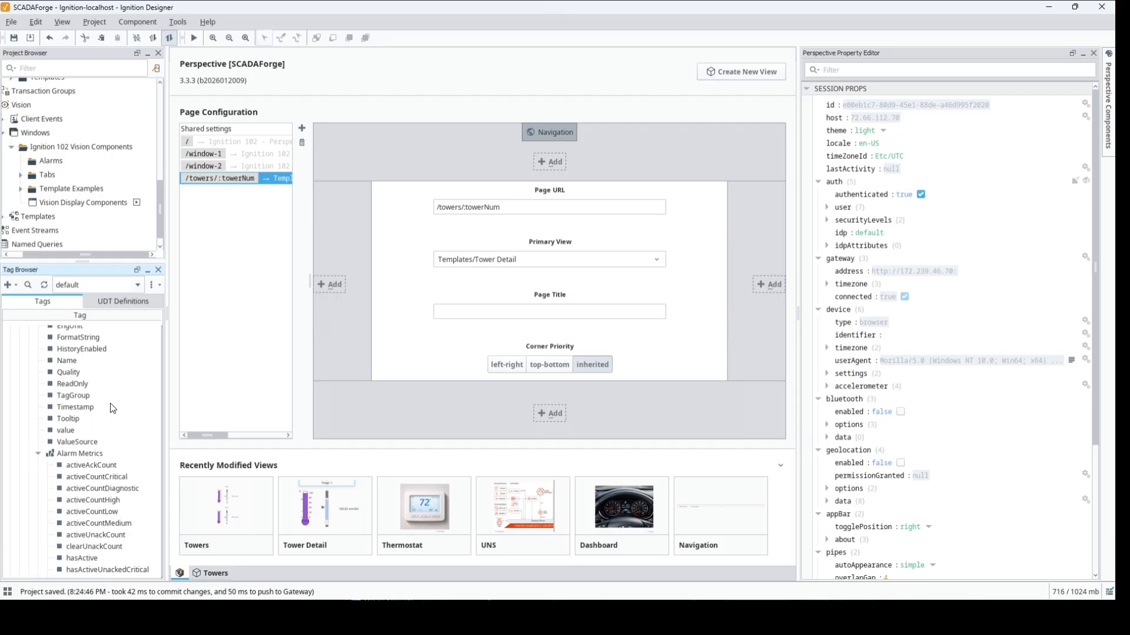
left_click_drag(167, 371, 211, 375)
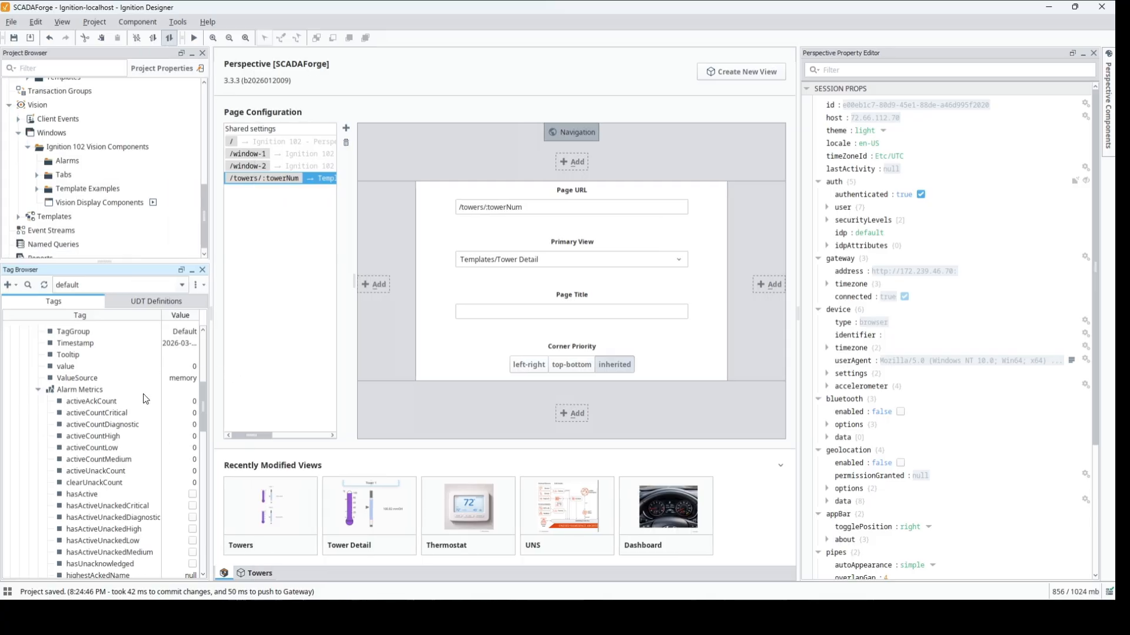
scroll(145, 398, "down", 5)
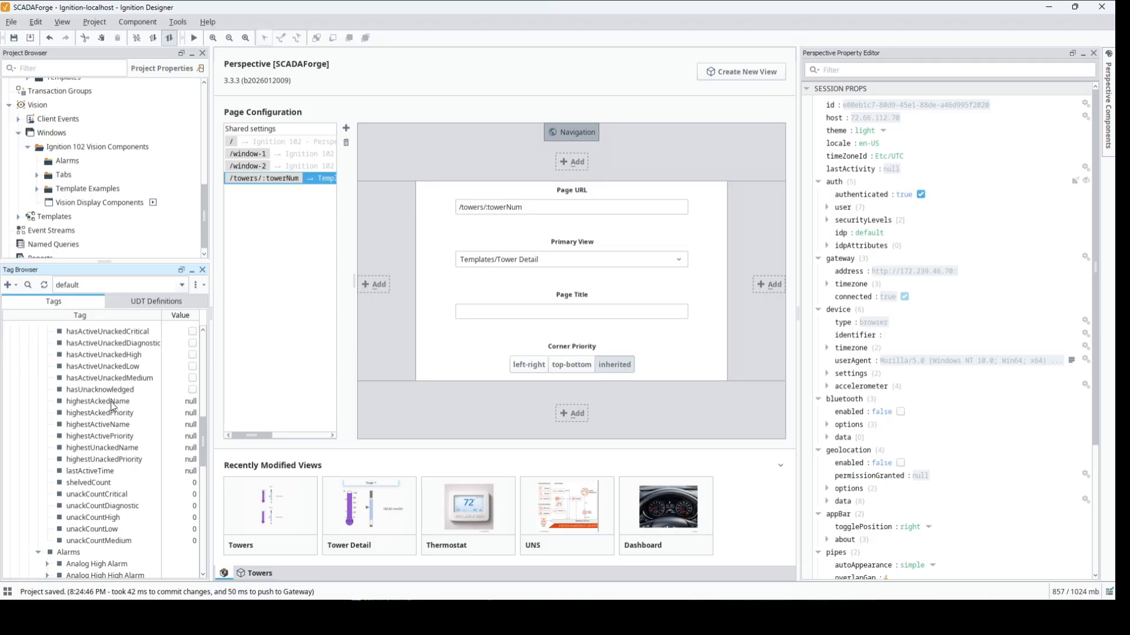
scroll(180, 402, "up", 2)
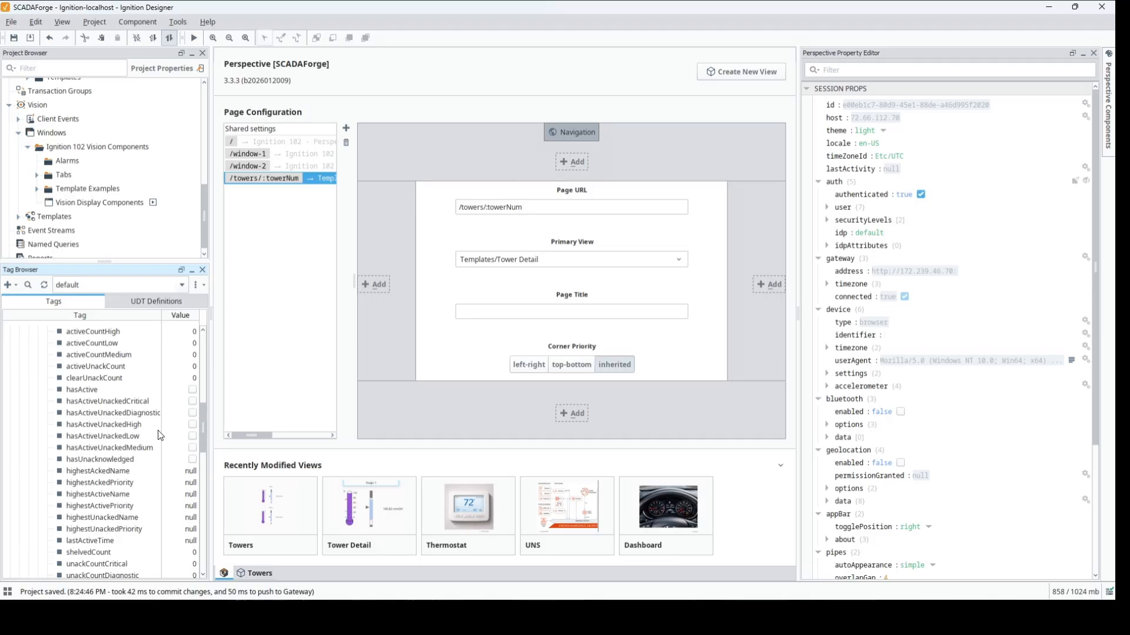
left_click_drag(201, 435, 203, 422)
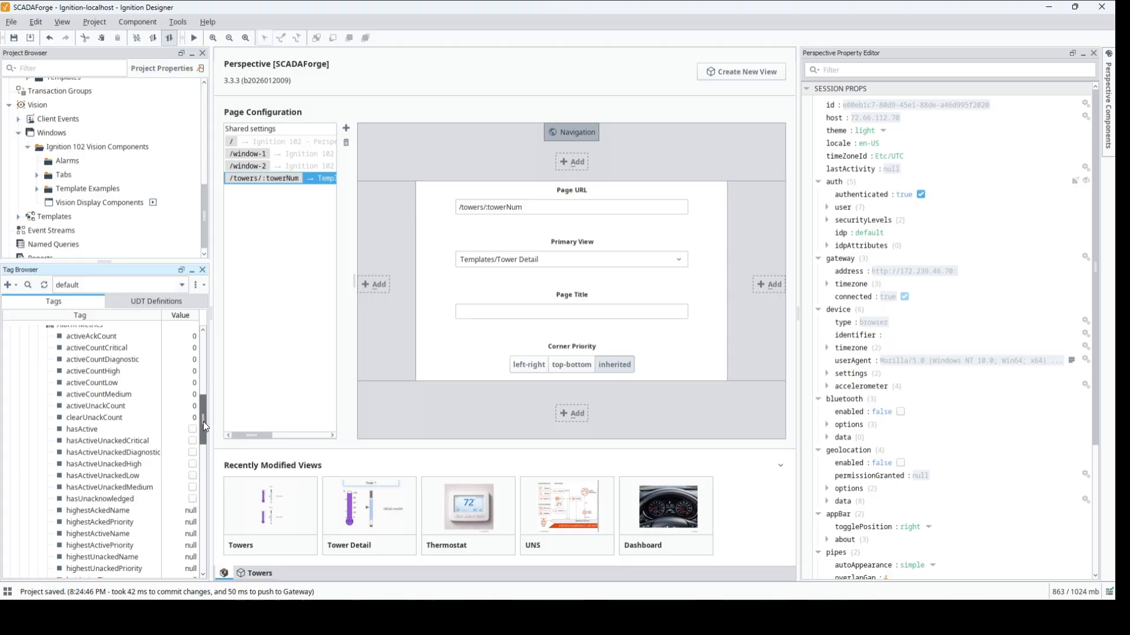
left_click_drag(203, 421, 209, 442)
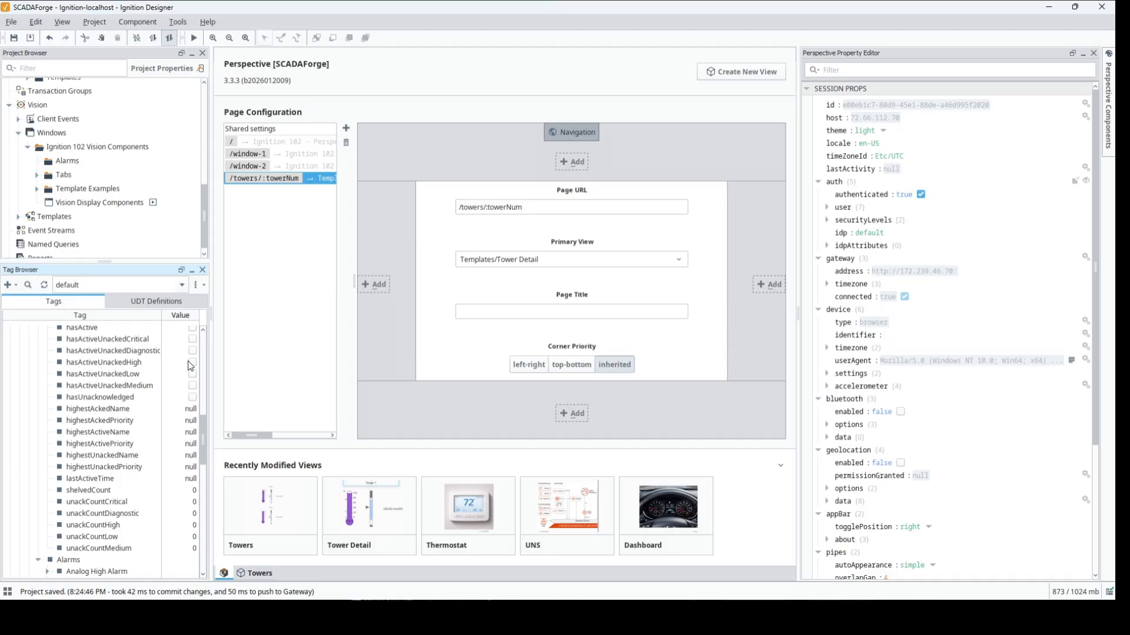
left_click_drag(202, 440, 203, 341)
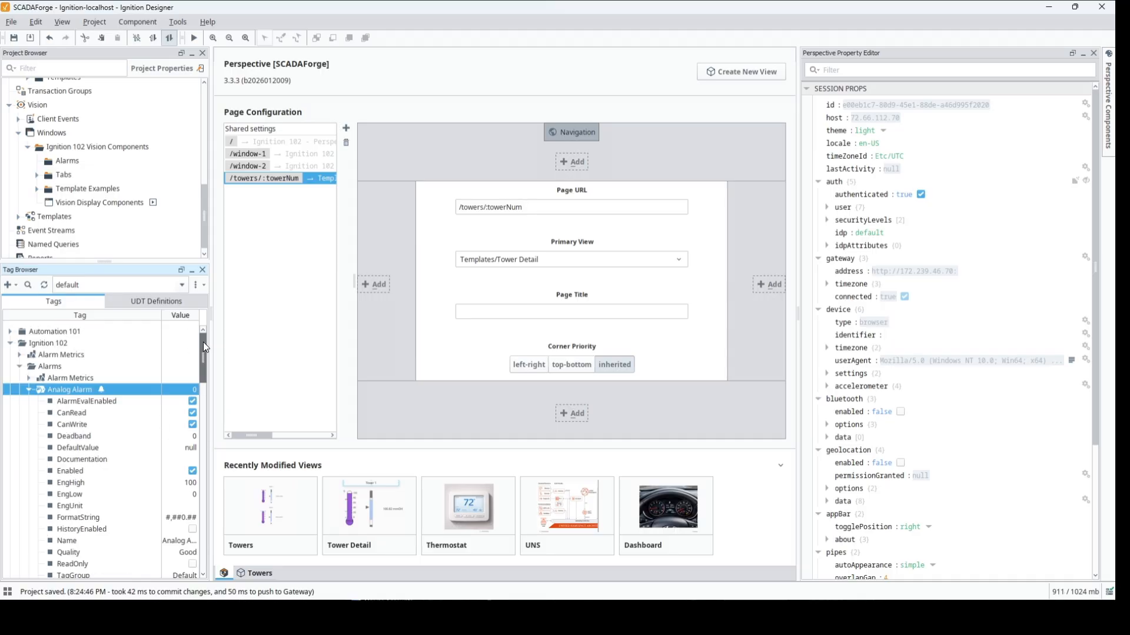
left_click(29, 389)
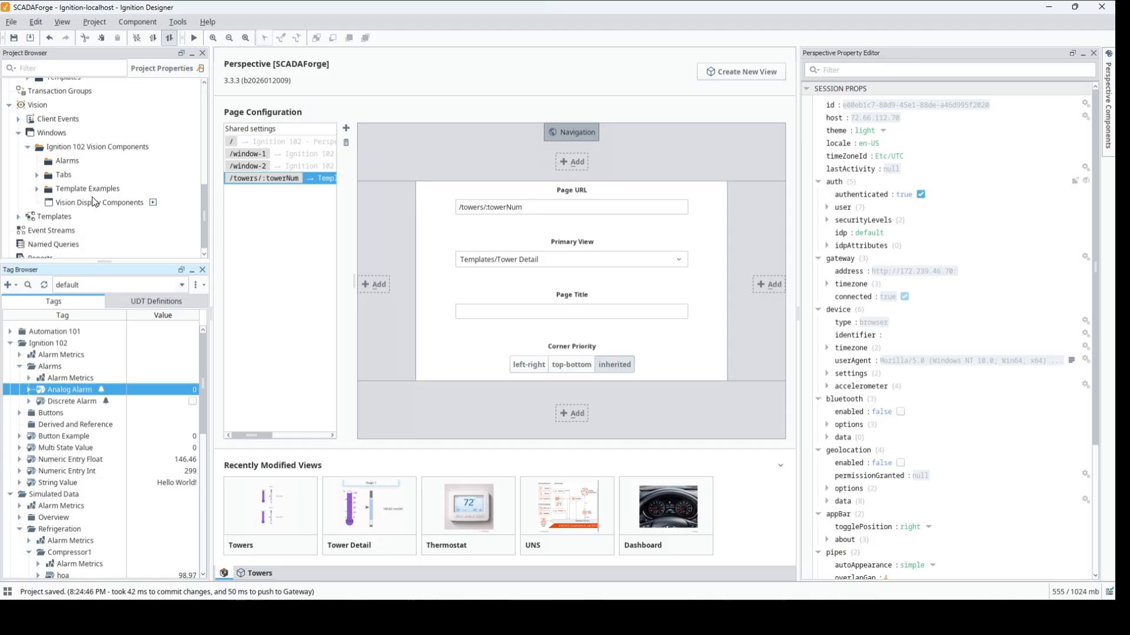
- Create a Vision main window named "Alarms" in the Alarms folder under Ignition 102 Vision Components
left_click(62, 162)
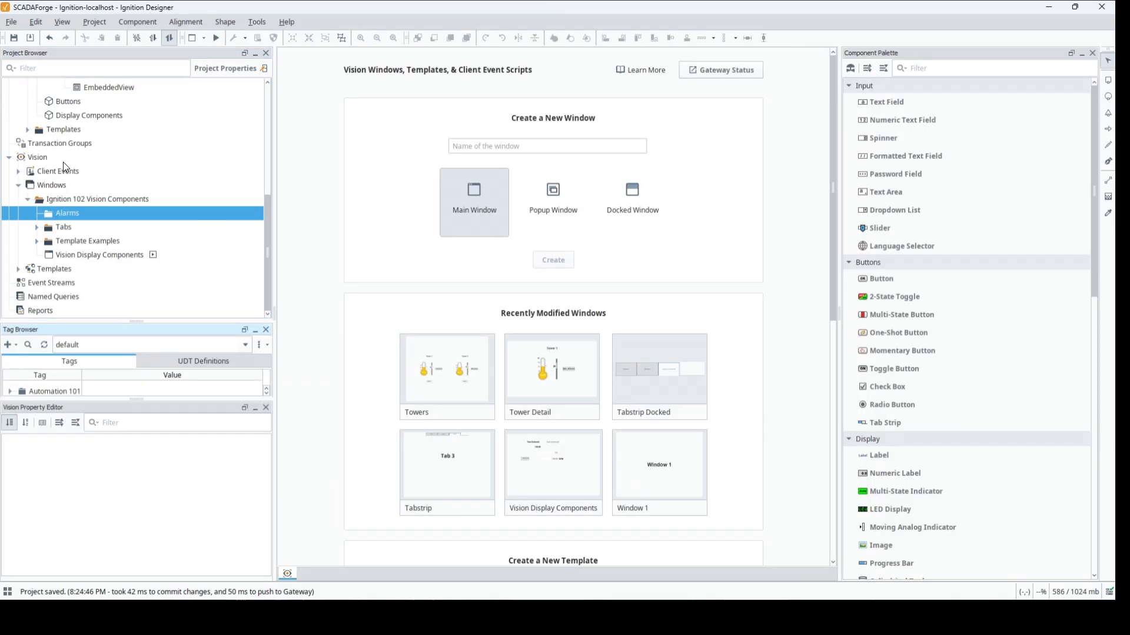
right_click(62, 213)
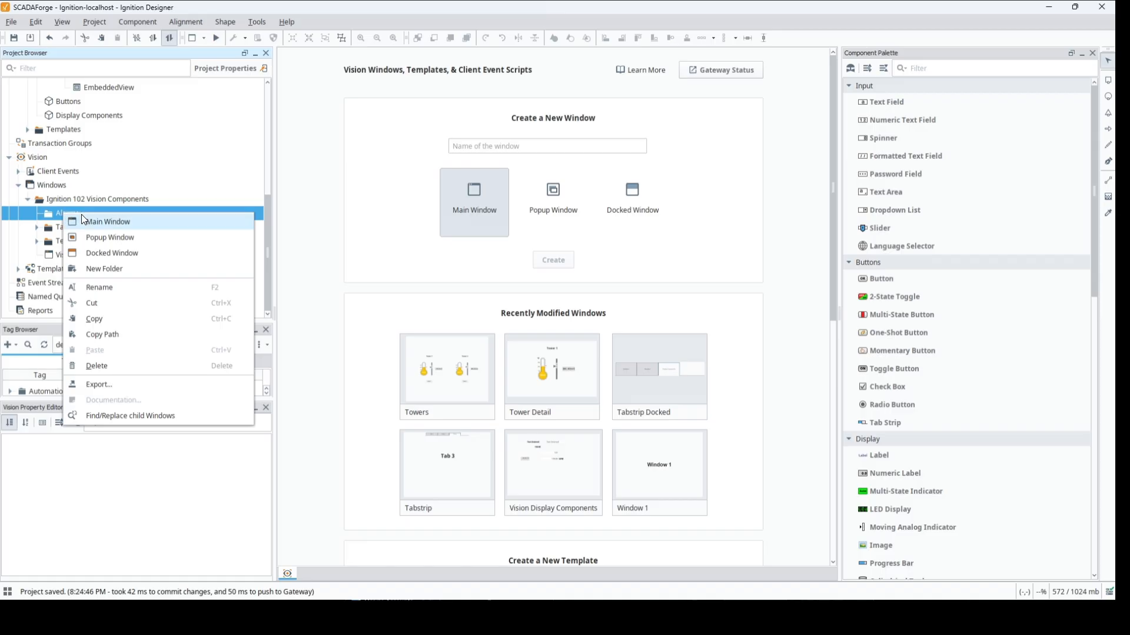
left_click(100, 226)
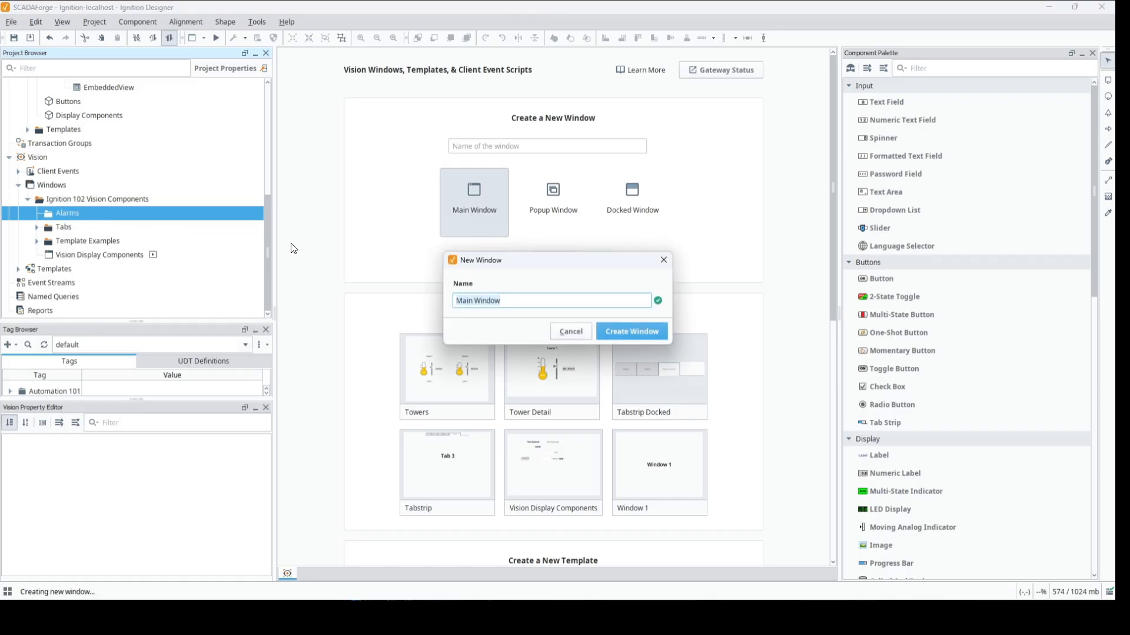
type("Alarms")
key("Return")
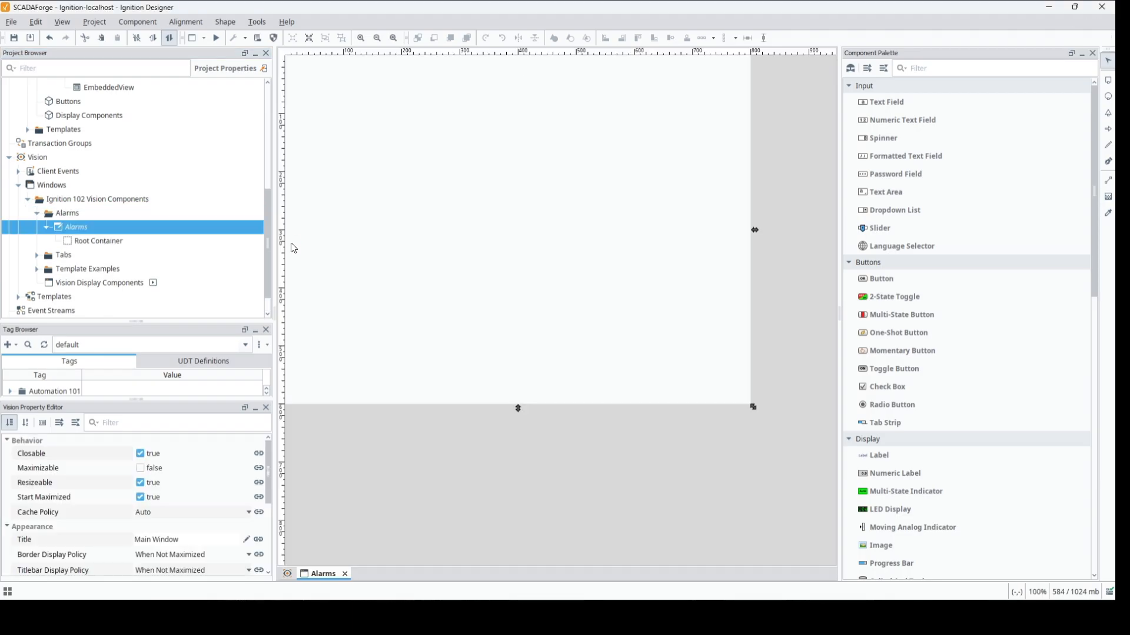
- Find the alarm components and place an Alarm Status Table of about 500 by 400 on the Alarms window
left_click(951, 70)
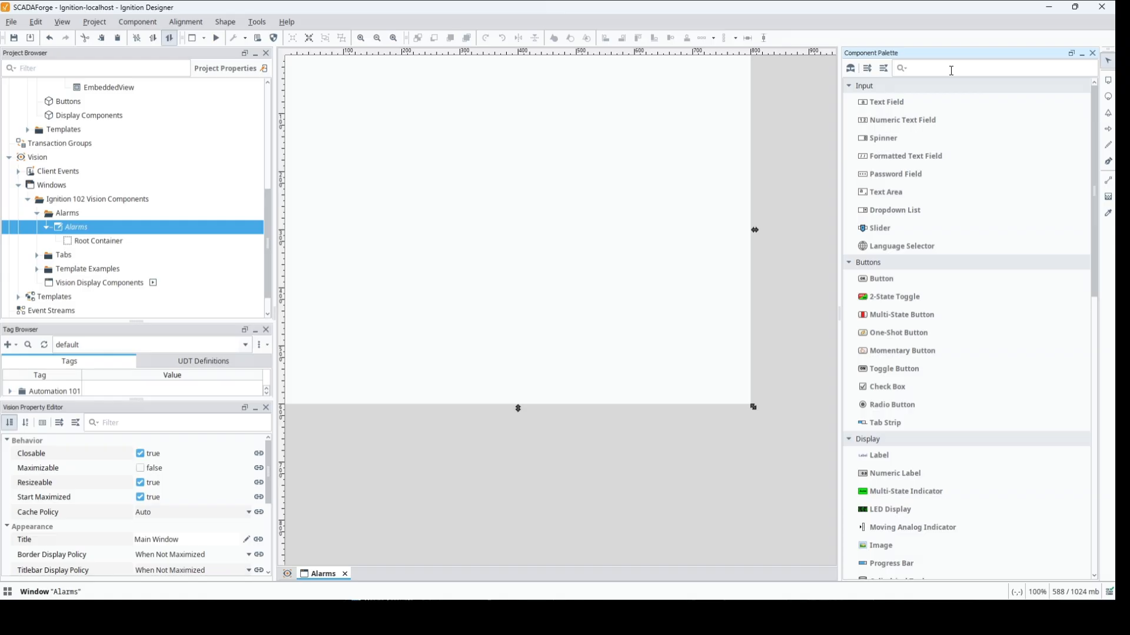
type("alarm")
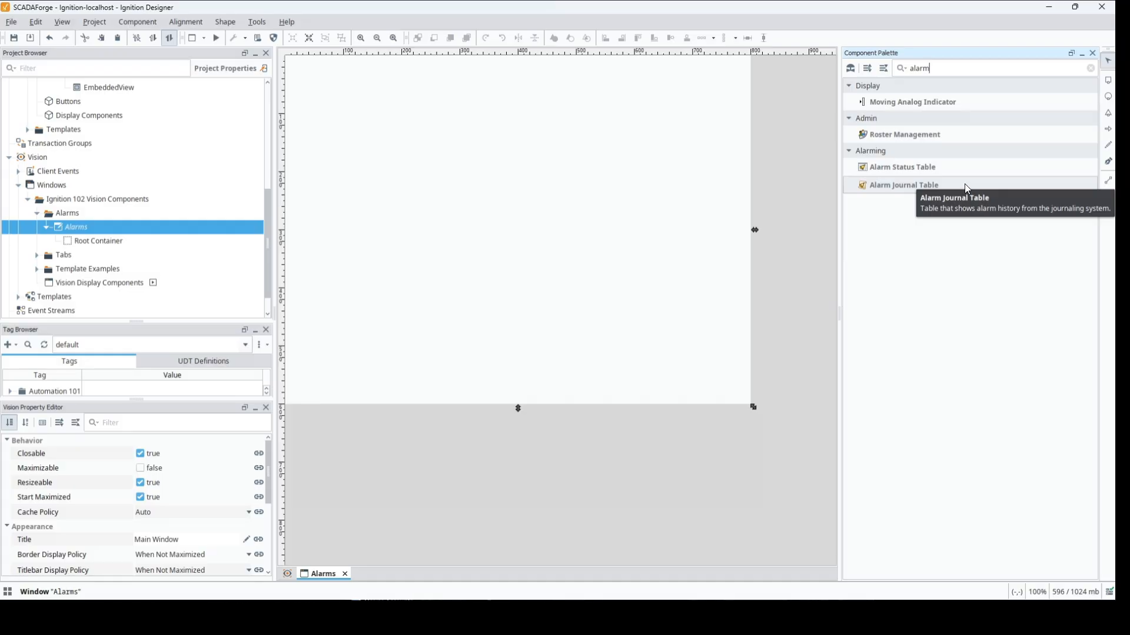
left_click_drag(890, 167, 302, 99)
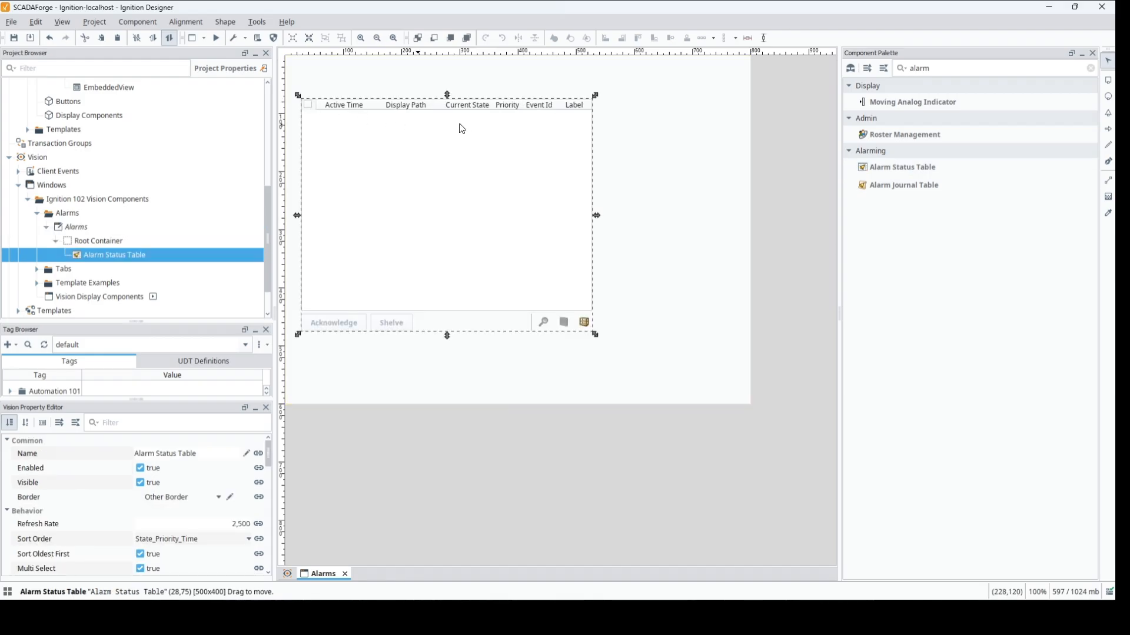
- Stretch the Alarm Status Table on all four sides to fill the entire 800 by 600 window
left_click_drag(598, 217, 754, 218)
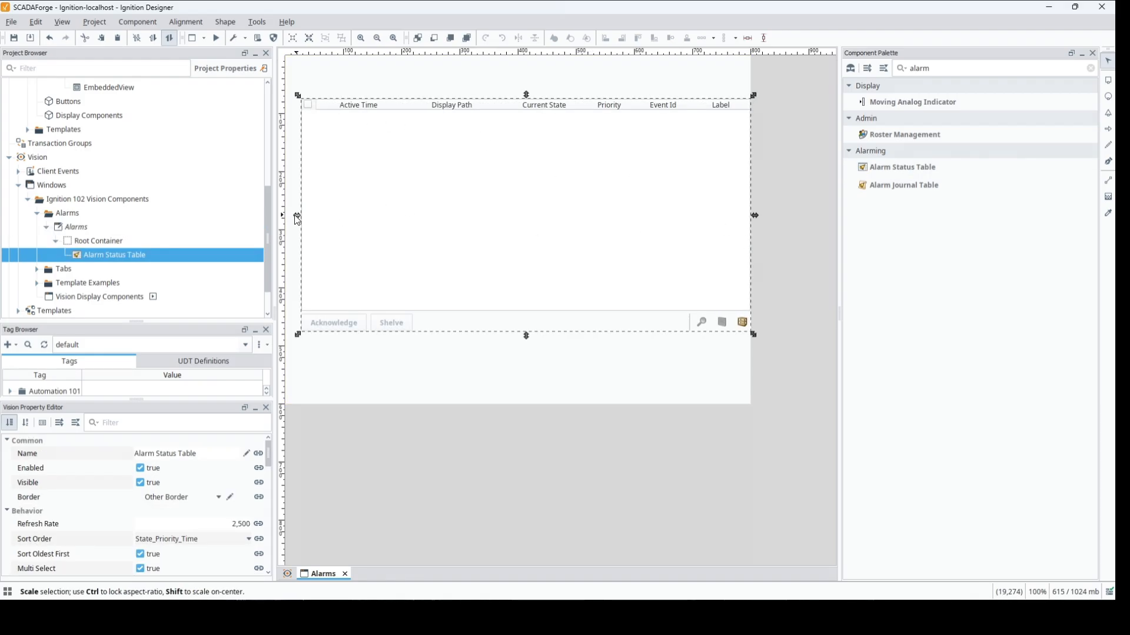
left_click_drag(297, 217, 234, 211)
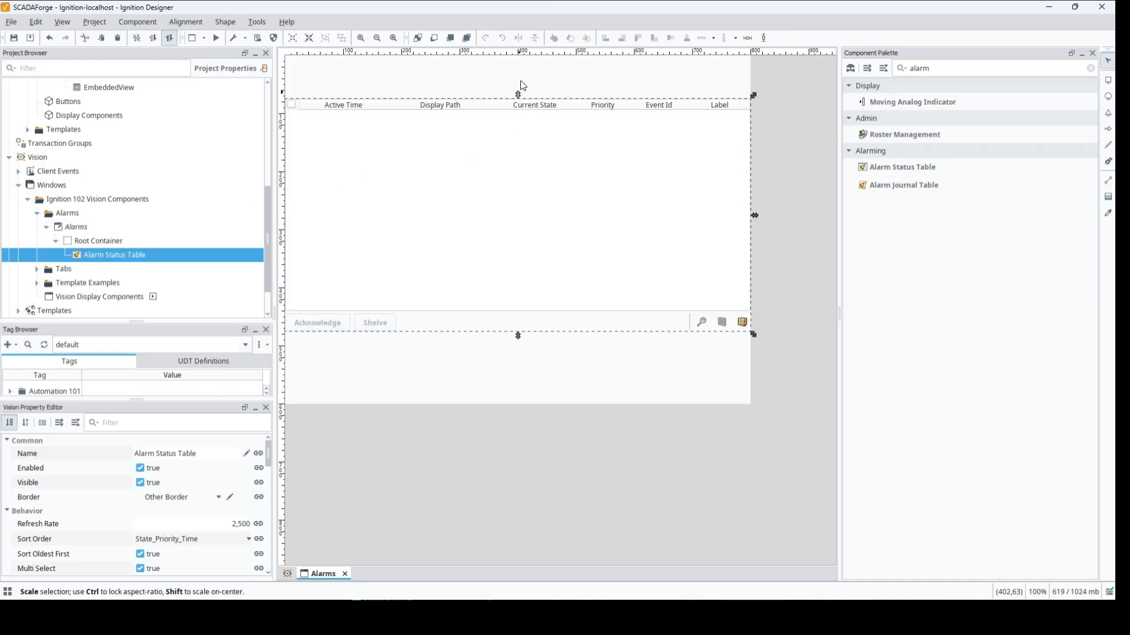
left_click_drag(520, 83, 519, 40)
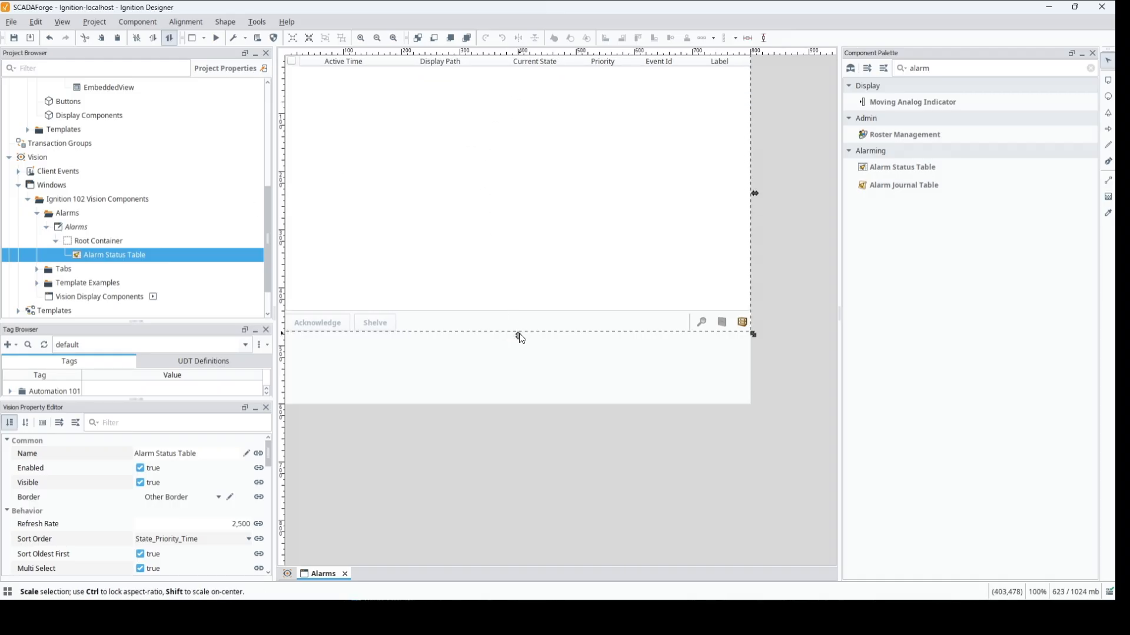
left_click_drag(519, 333, 507, 404)
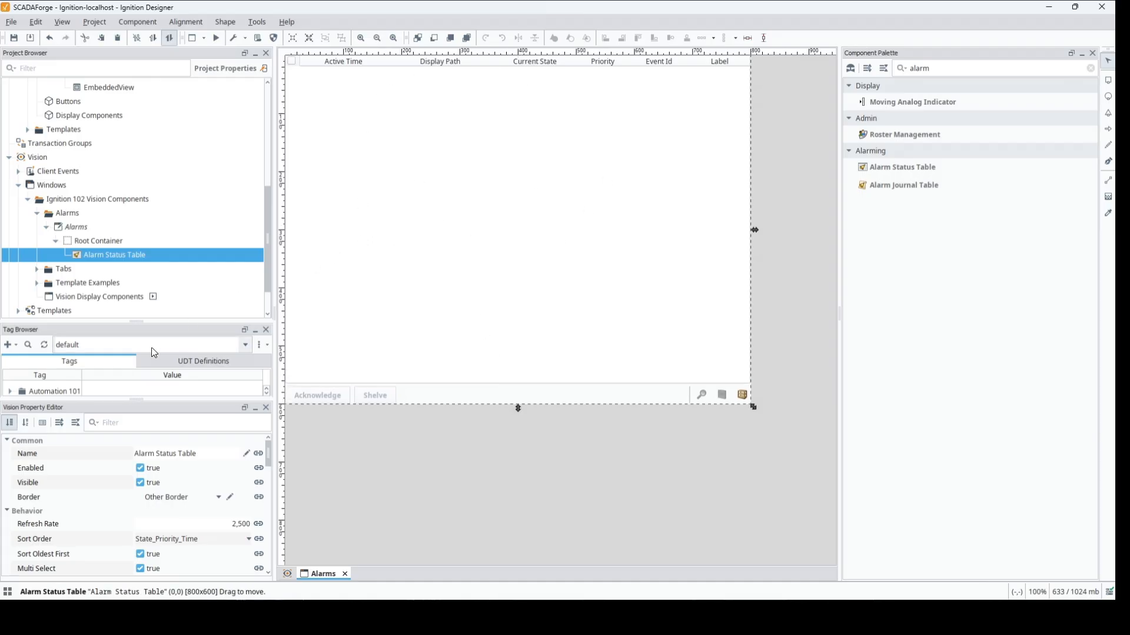
- Enlarge the Tag Browser and expand the Ignition 102 and Alarms folders to show the two alarm tags
left_click_drag(136, 323, 124, 147)
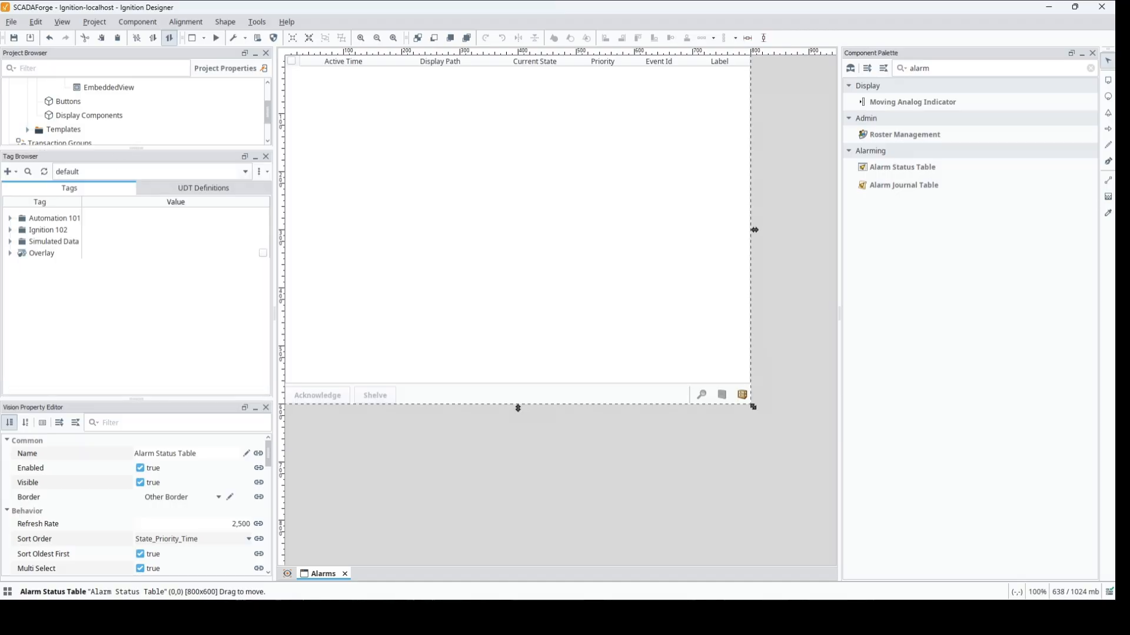
left_click(10, 230)
left_click(20, 253)
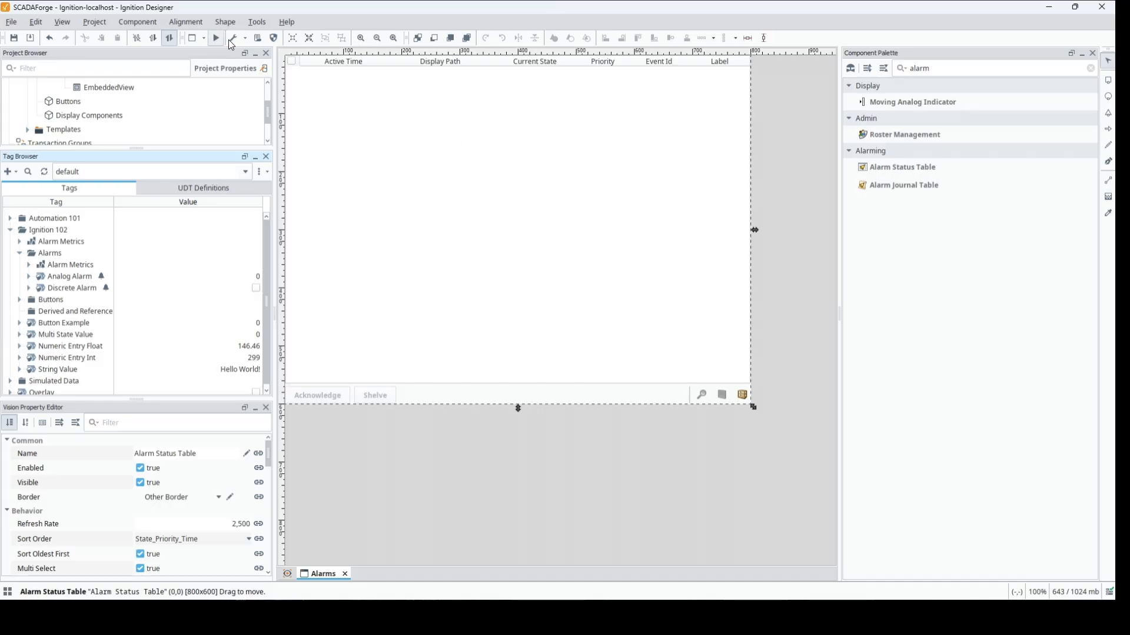
- Examine the Alarm Row Styles customizer of the Alarm Status Table and close it without changing any style
right_click(356, 63)
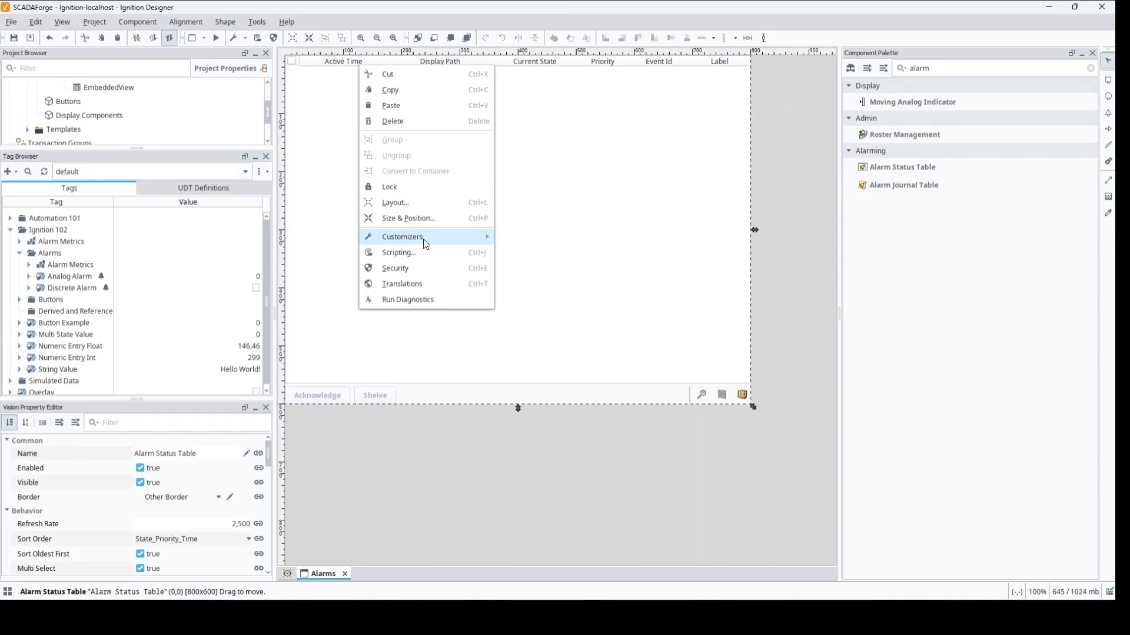
mouse_move(426, 244)
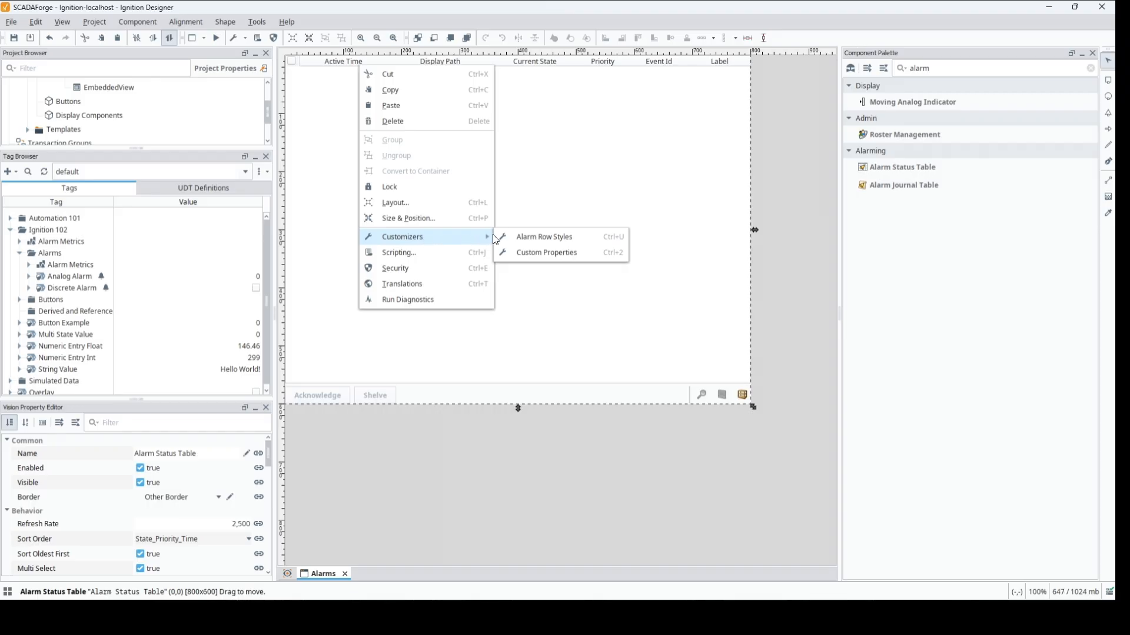
left_click(531, 237)
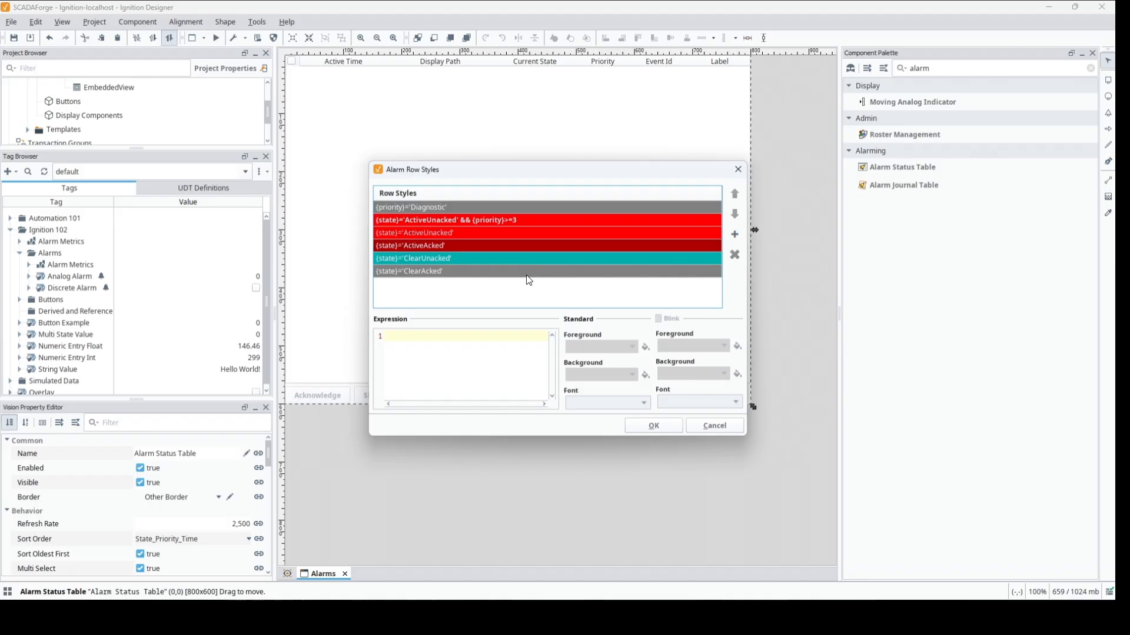
left_click(658, 426)
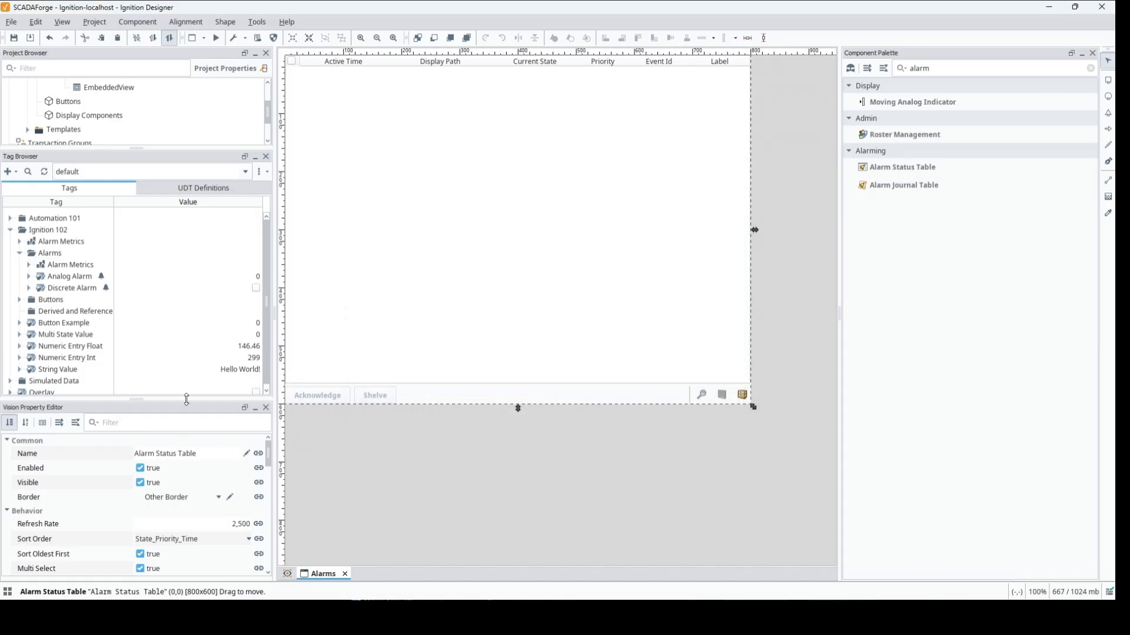
- Review the Alarm Status Table's behavior, data, appearance and filter properties, and enlarge the Tag Browser again to show the alarm tags
left_click_drag(186, 399, 187, 240)
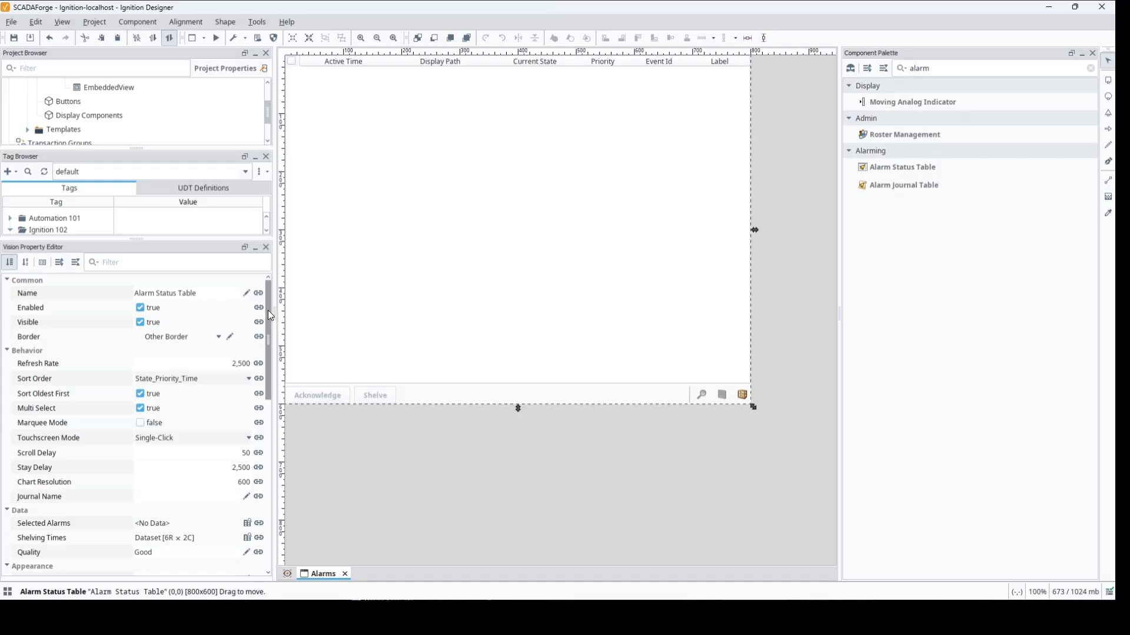
scroll(271, 330, "down", 3)
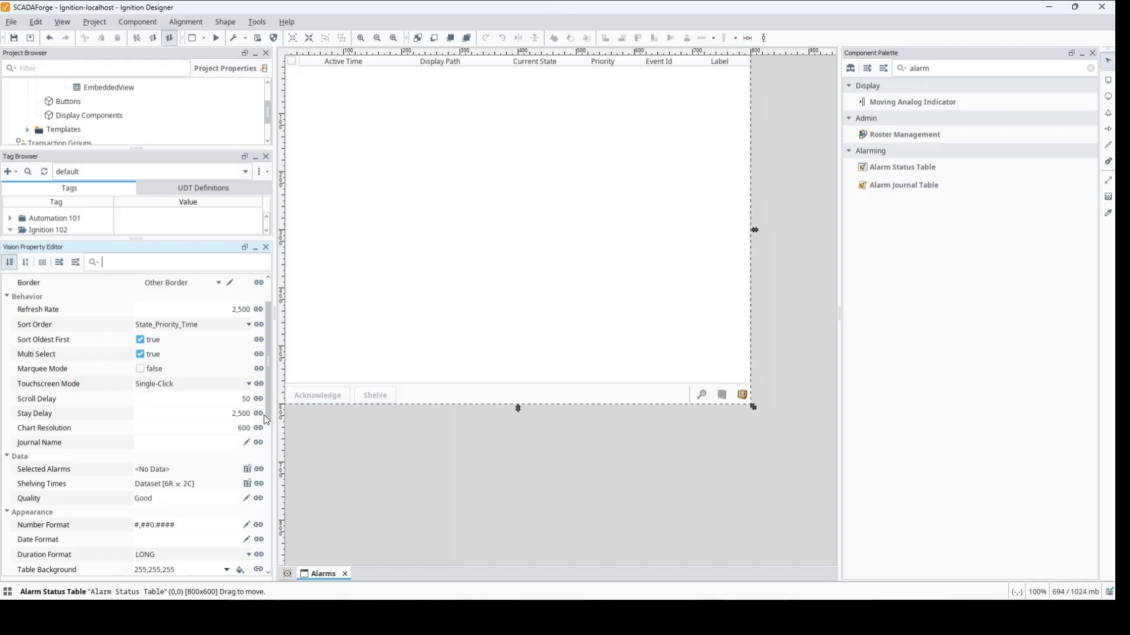
scroll(268, 397, "down", 5)
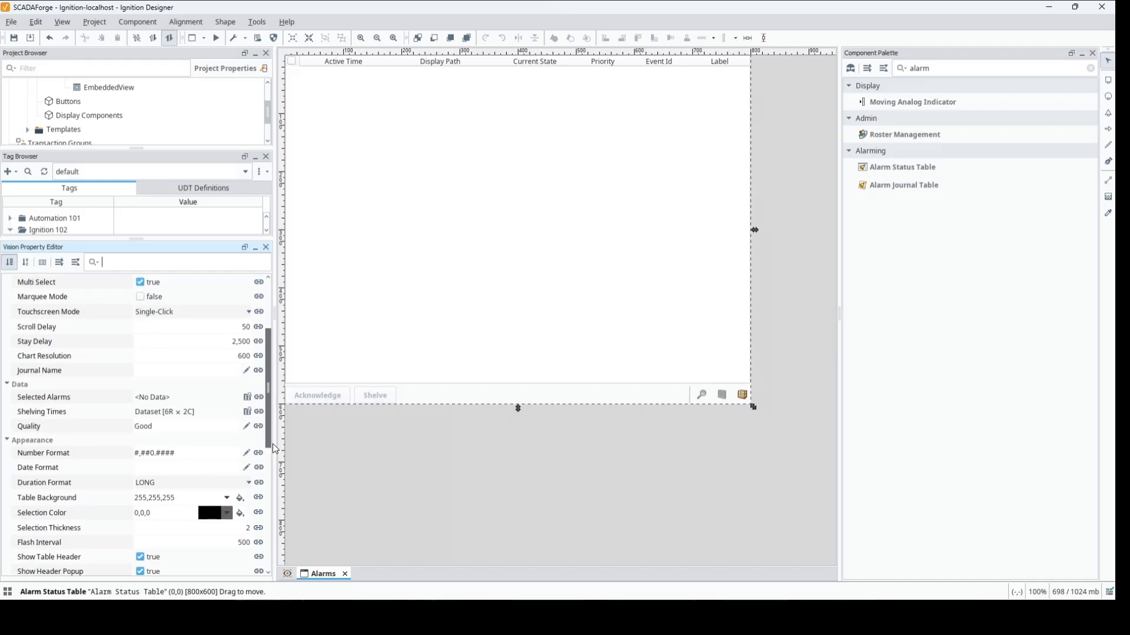
scroll(195, 340, "down", 1)
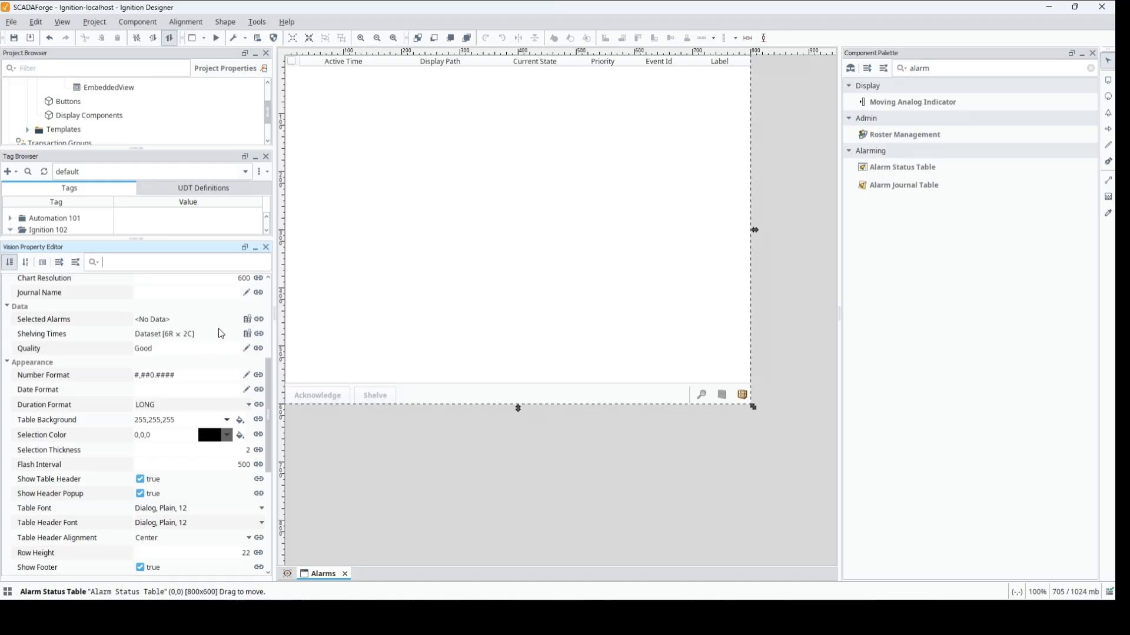
left_click_drag(272, 385, 274, 496)
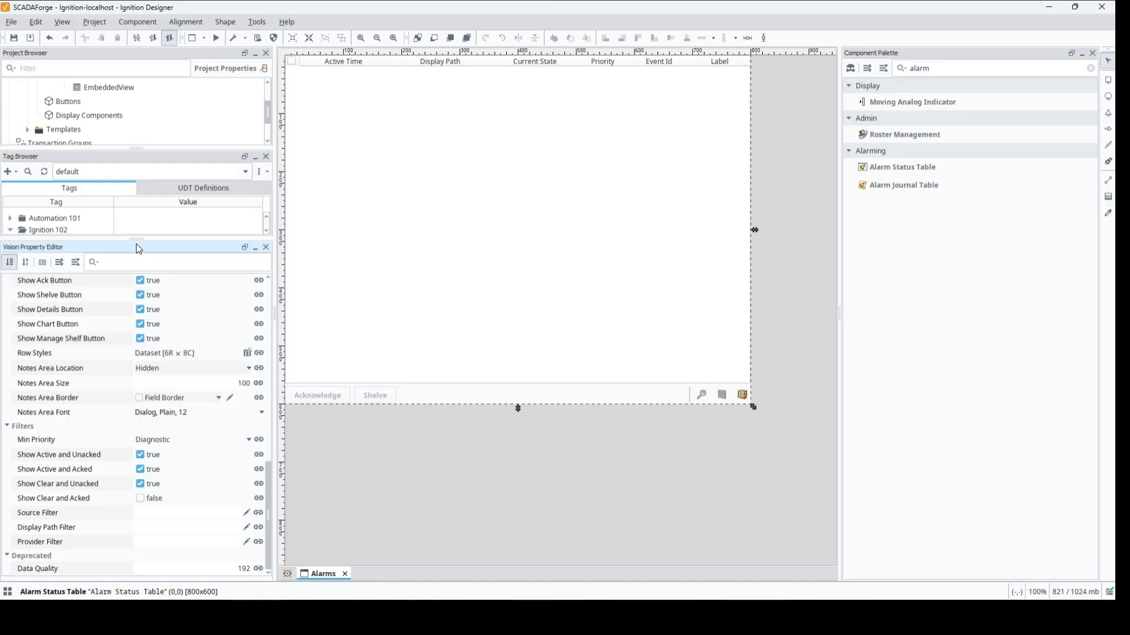
left_click_drag(136, 240, 136, 499)
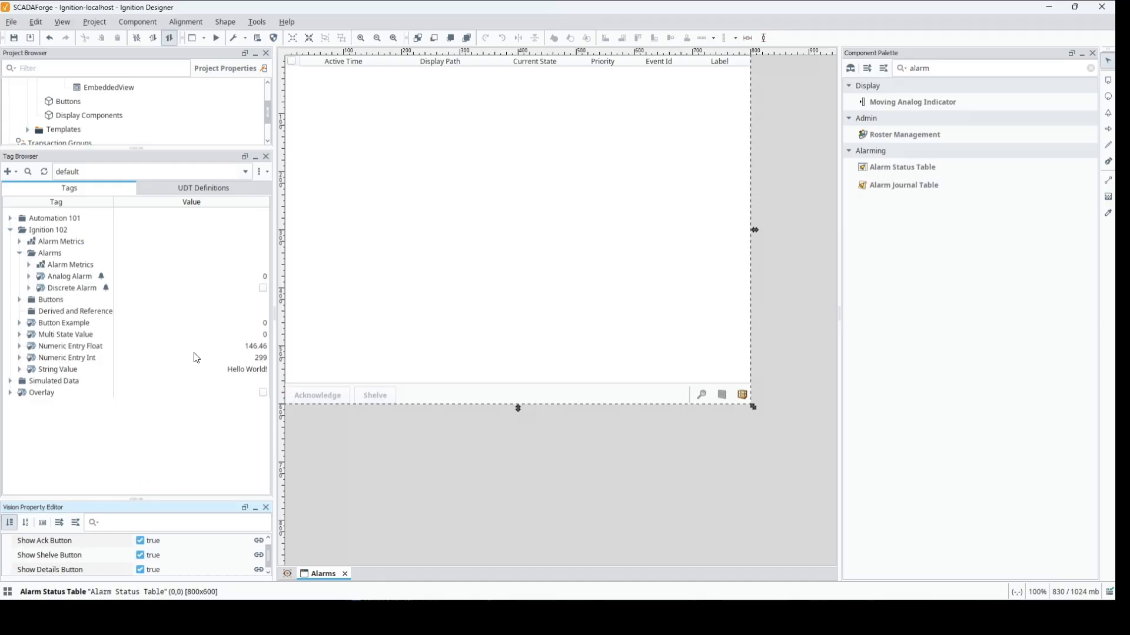
- Start preview mode for the Alarms window and switch the Discrete Alarm tag on to trigger its alarm
left_click(217, 38)
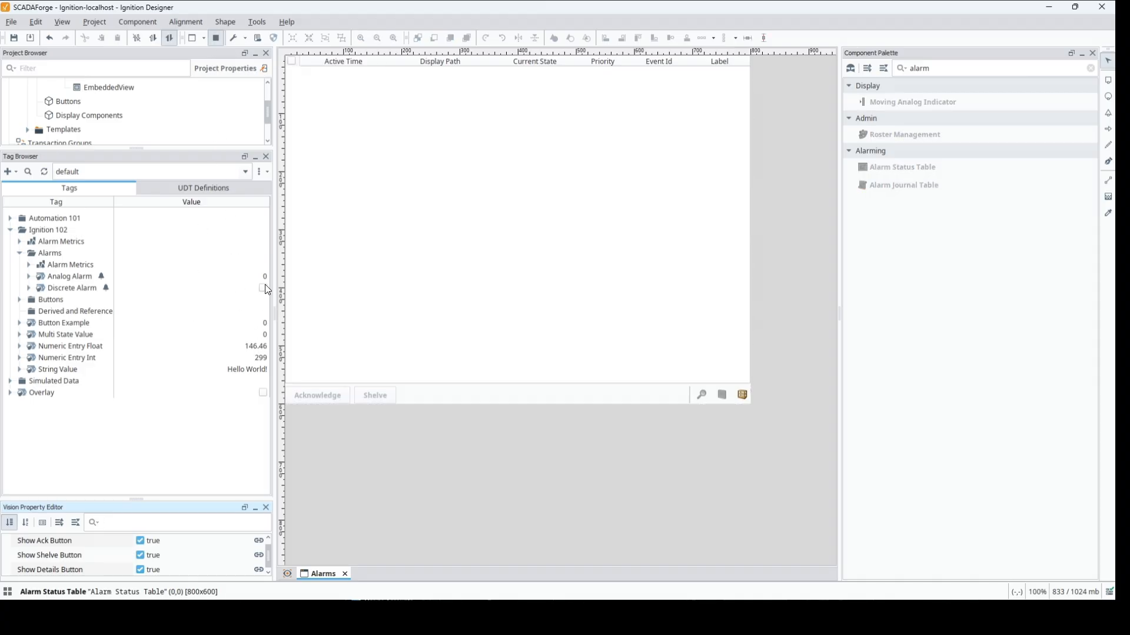
left_click(266, 288)
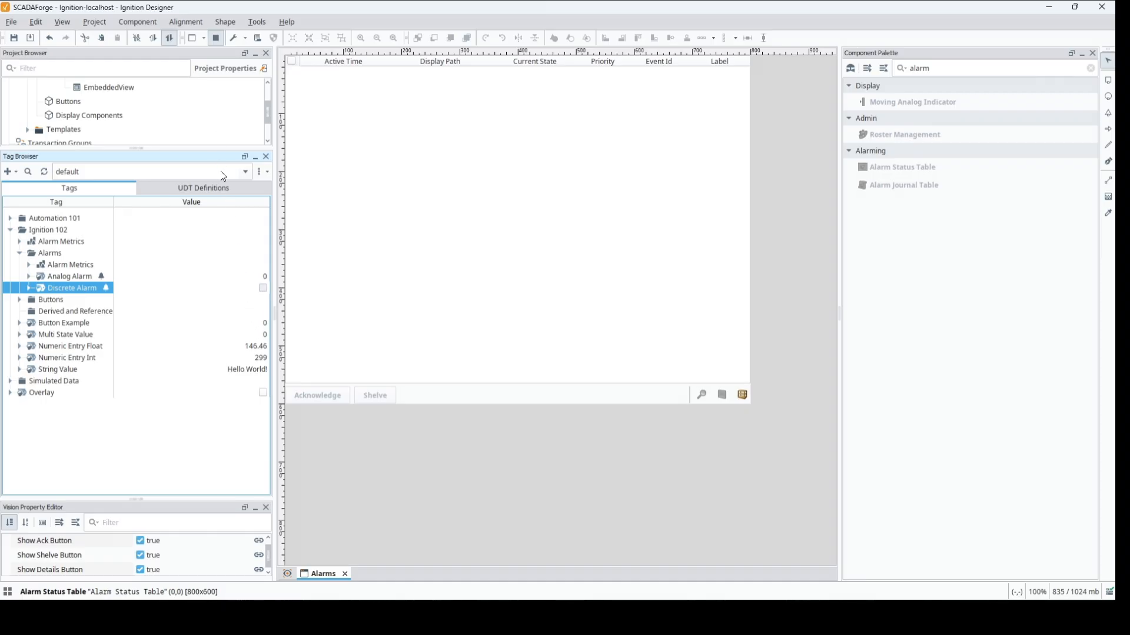
left_click(261, 293)
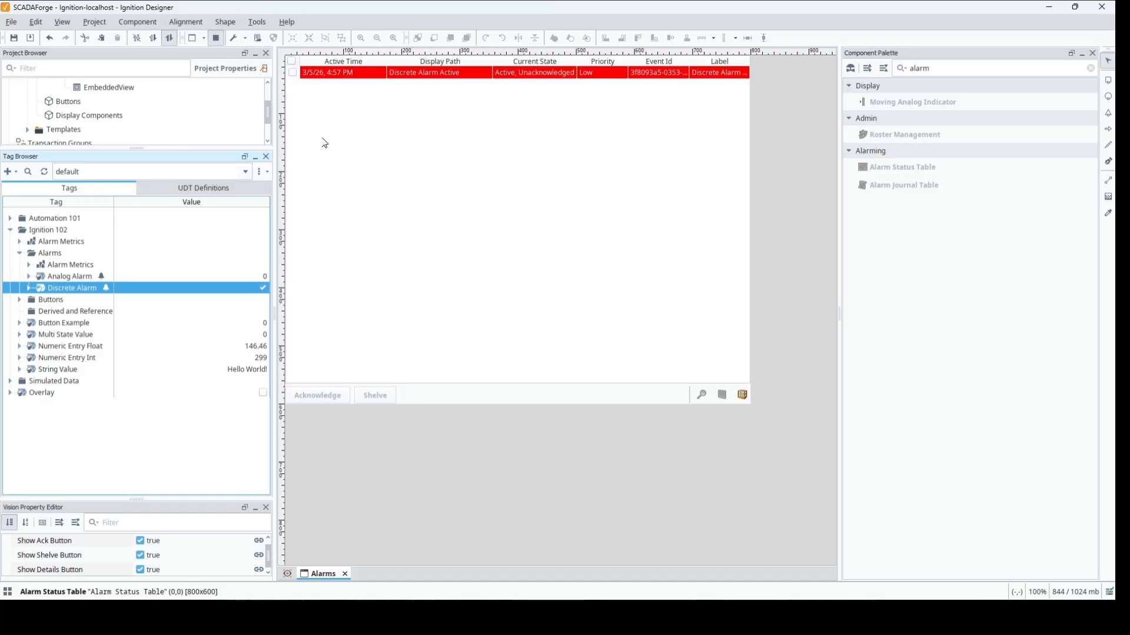
- Acknowledge the active discrete alarm in the table, and switch the Discrete Alarm tag off and on again
left_click(293, 73)
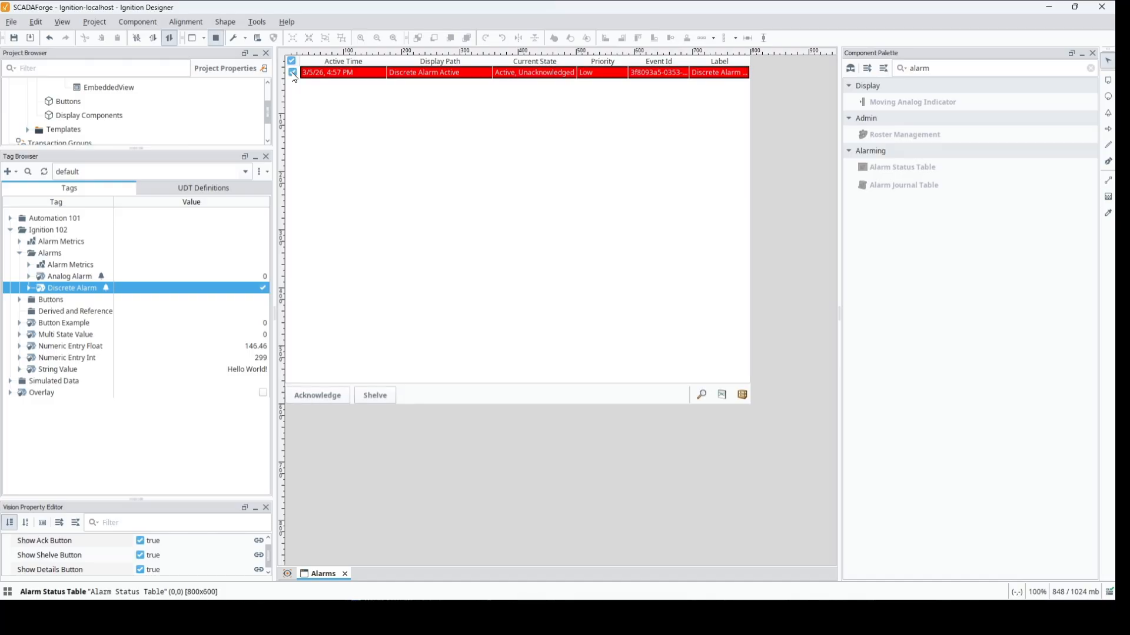
left_click(322, 396)
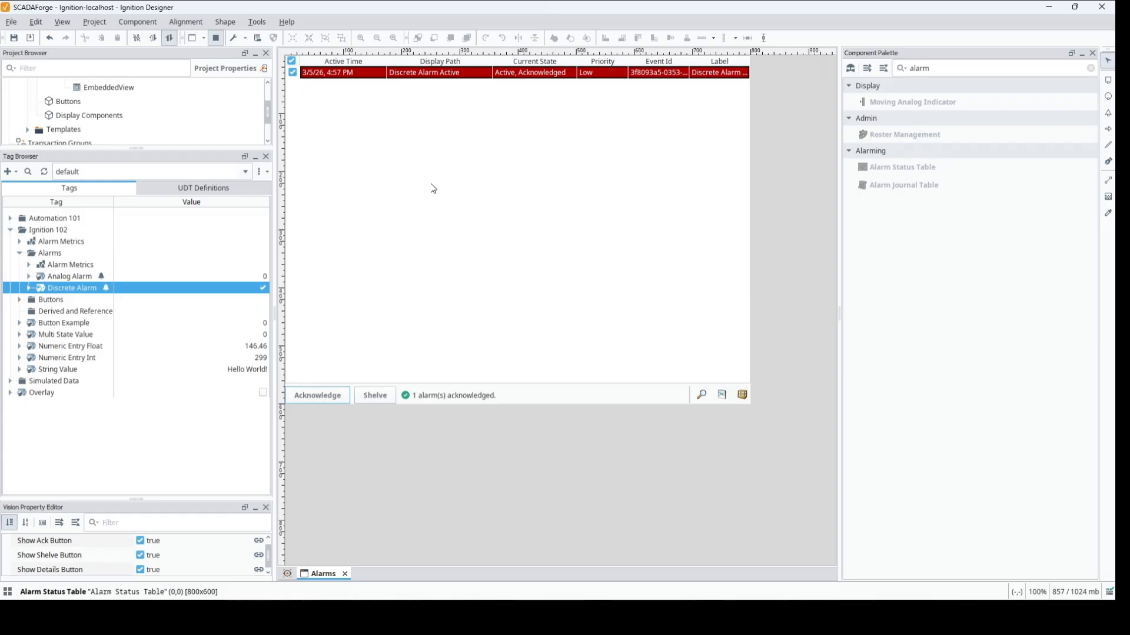
left_click(264, 288)
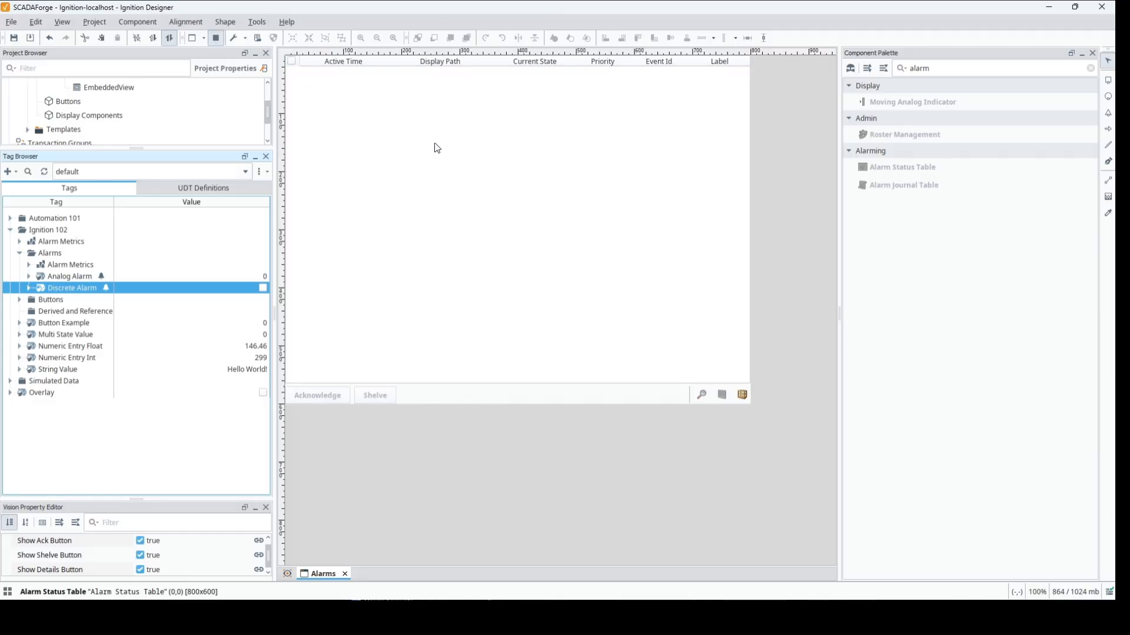
left_click(262, 289)
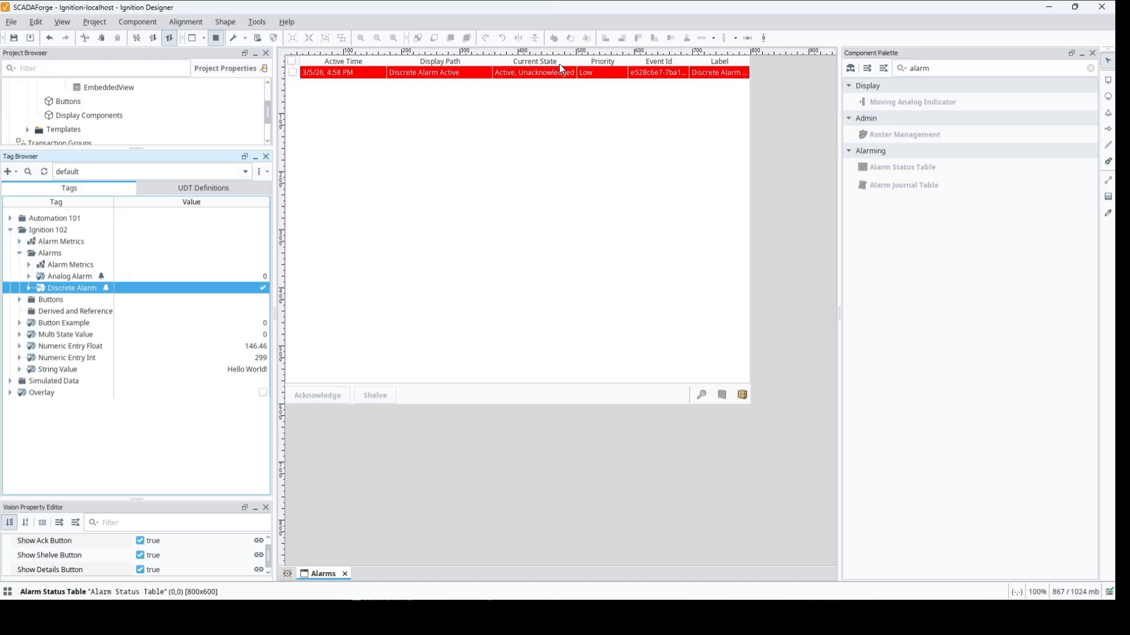
- Show the Source Path column in the Alarm Status Table temporarily and hide it again
right_click(466, 66)
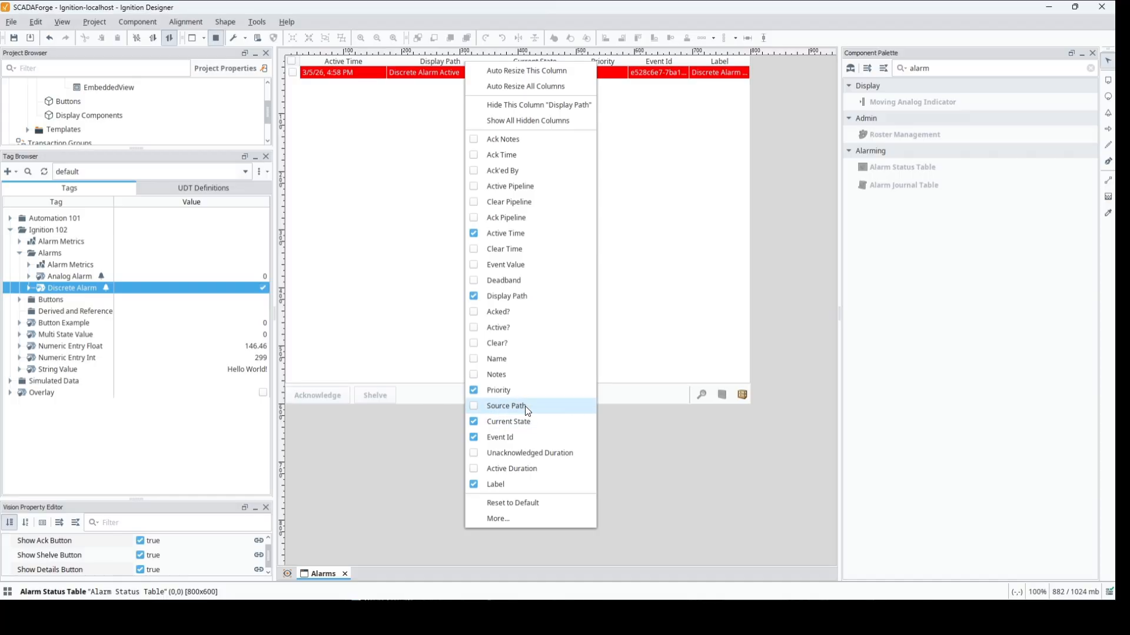
left_click(474, 406)
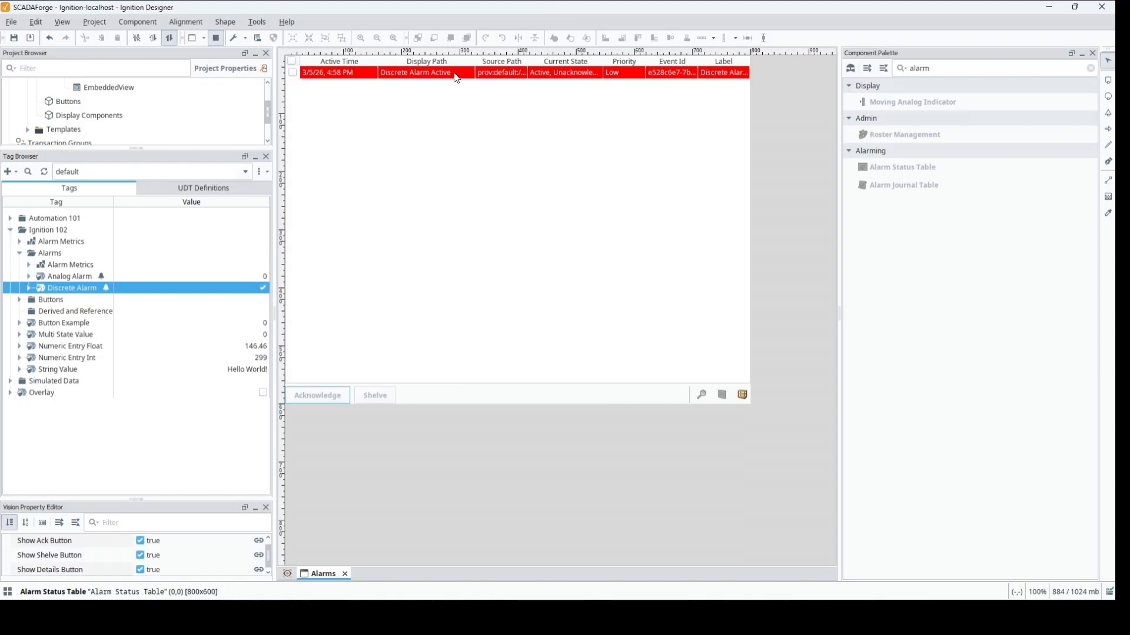
mouse_move(527, 62)
left_mouse_down()
mouse_move(664, 64)
mouse_move(533, 60)
left_mouse_up()
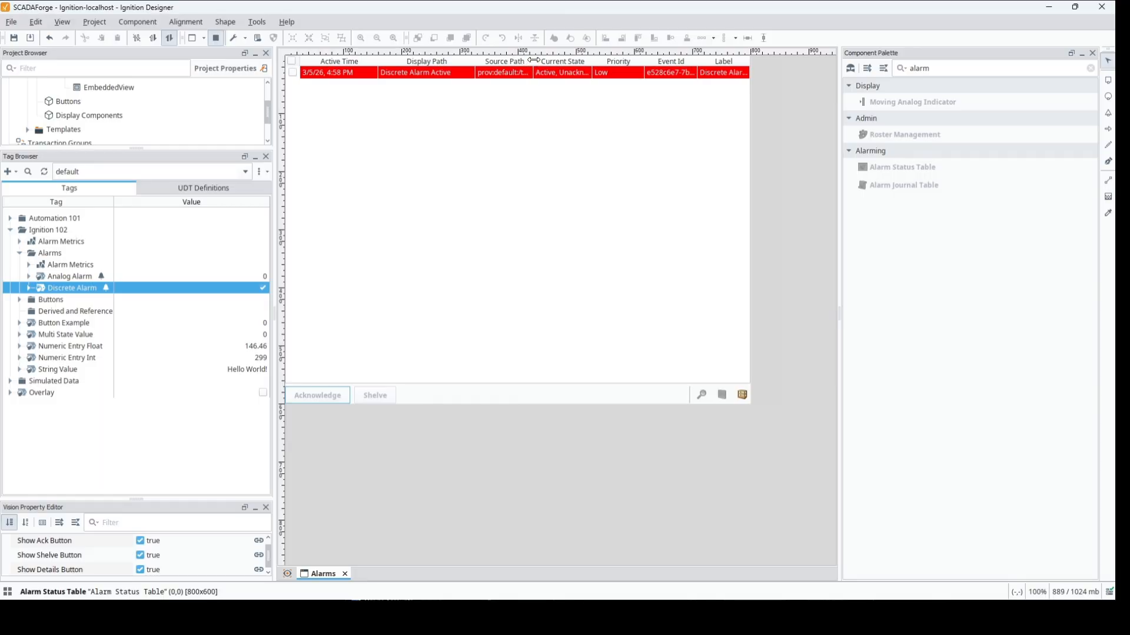
right_click(533, 60)
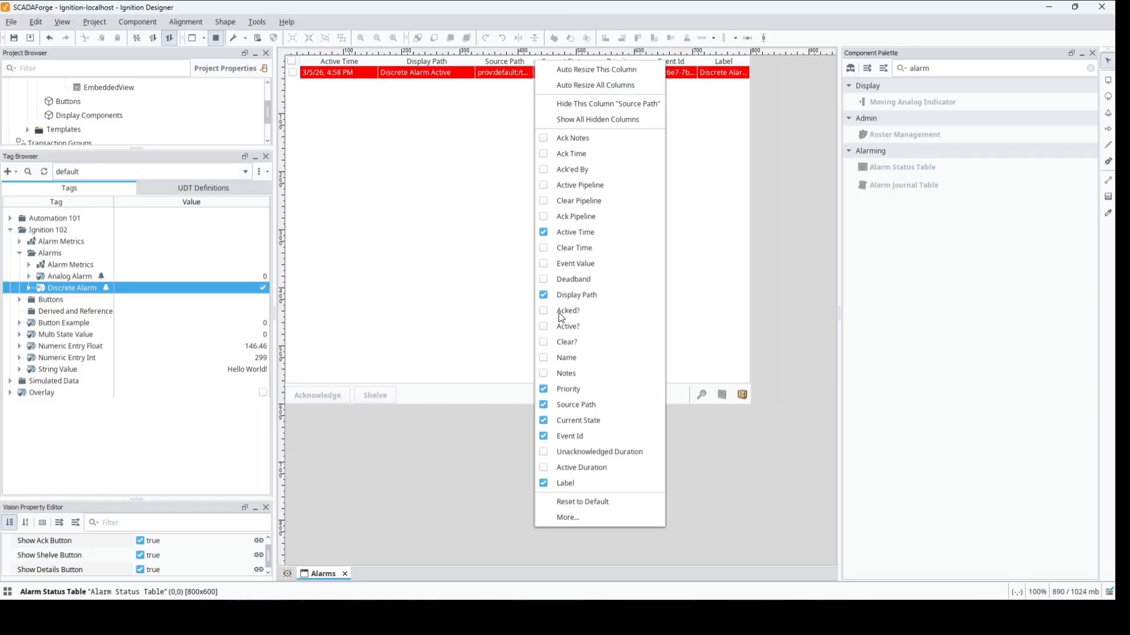
left_click(544, 402)
- Hide the Event Id and Display Path columns of the Alarm Status Table
right_click(531, 62)
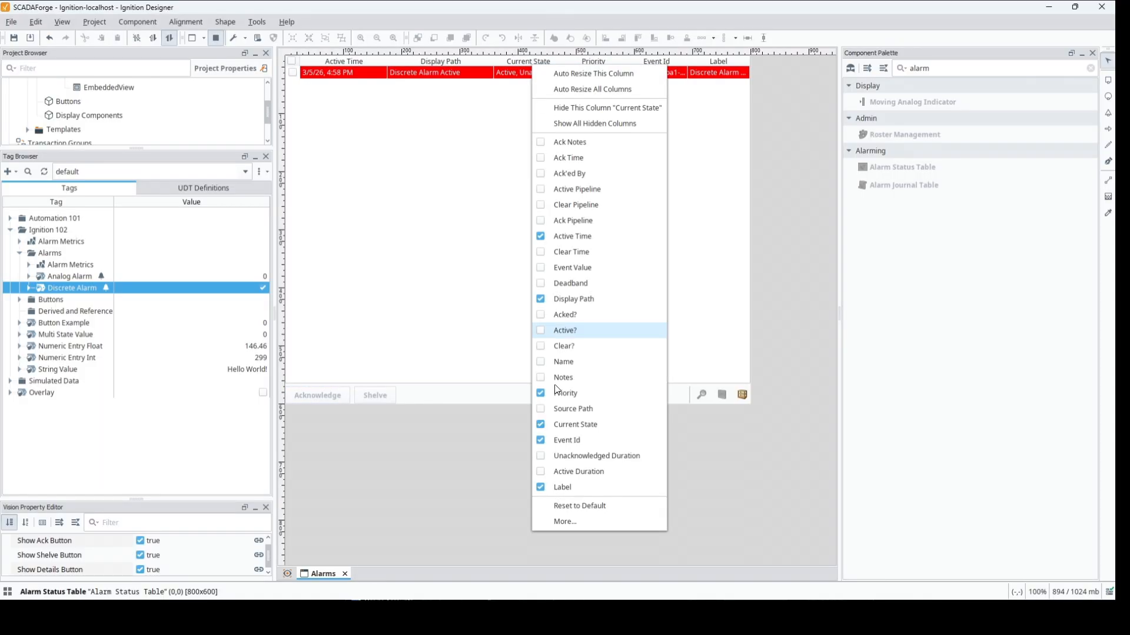
left_click(540, 440)
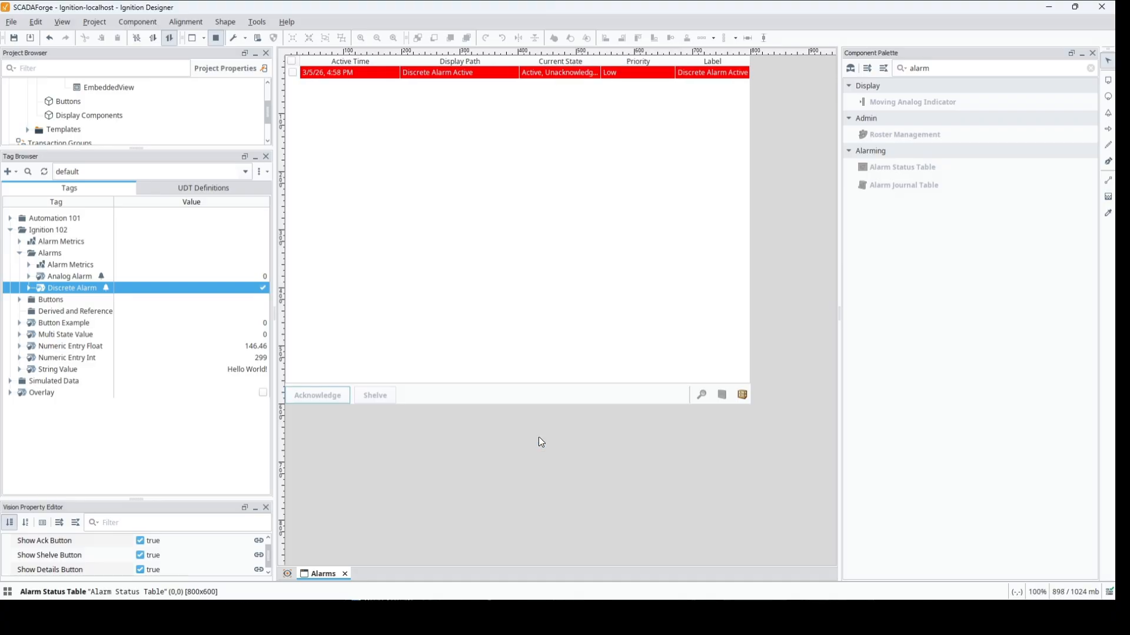
right_click(553, 65)
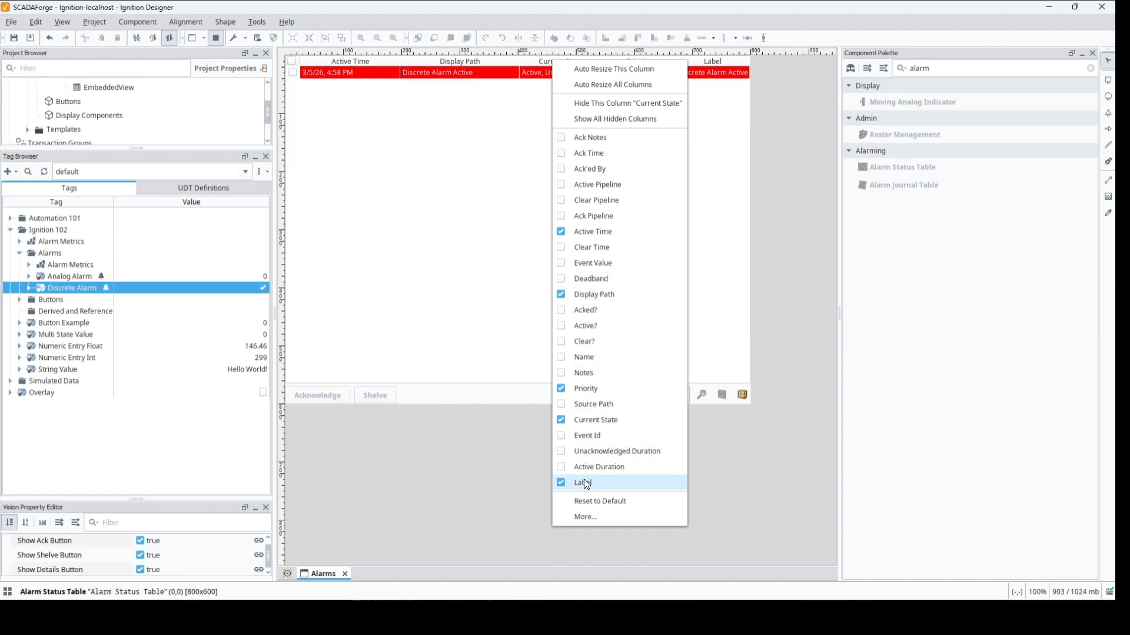
left_click(564, 296)
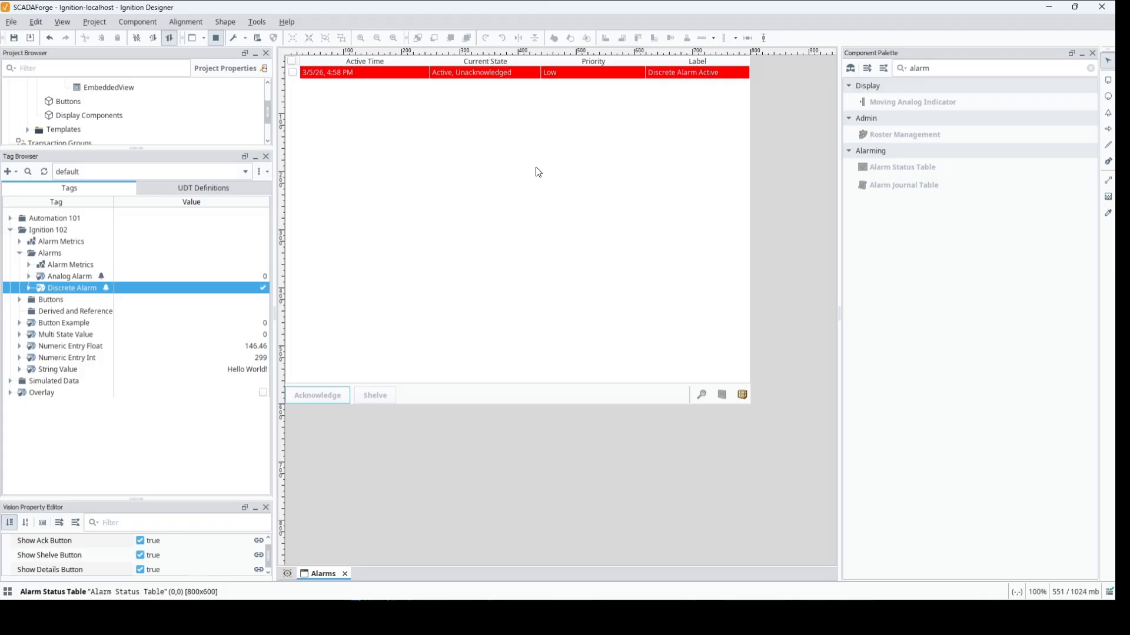
- Move the Label column directly after Active Time, and resize the columns so that Label is widest and Active Time and Priority are narrow
left_click_drag(665, 62, 366, 74)
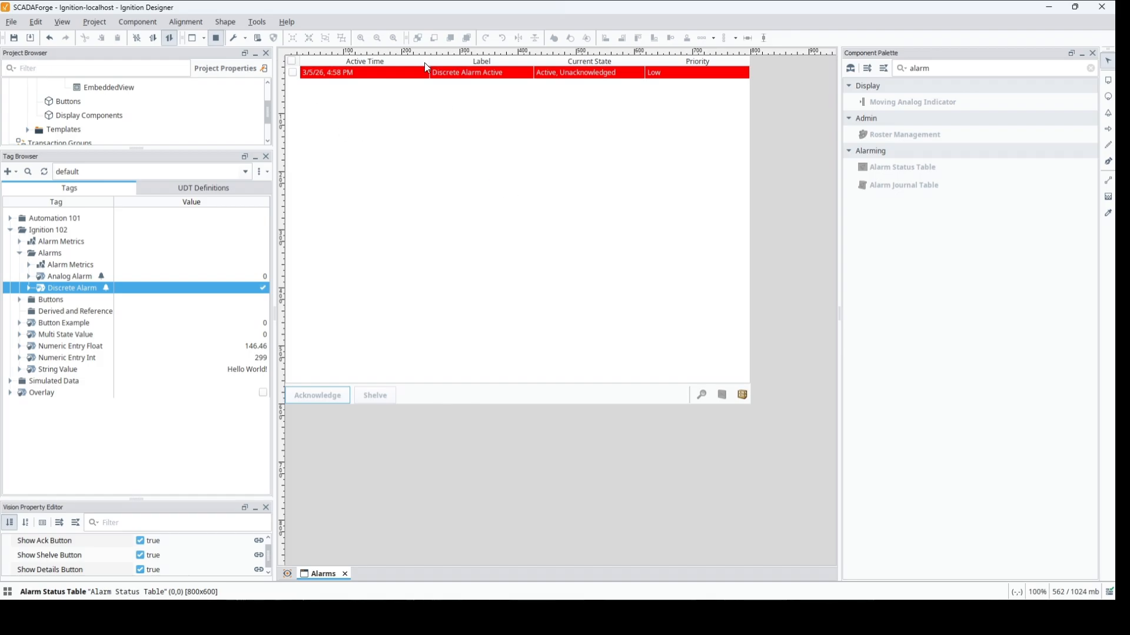
left_click_drag(429, 61, 367, 62)
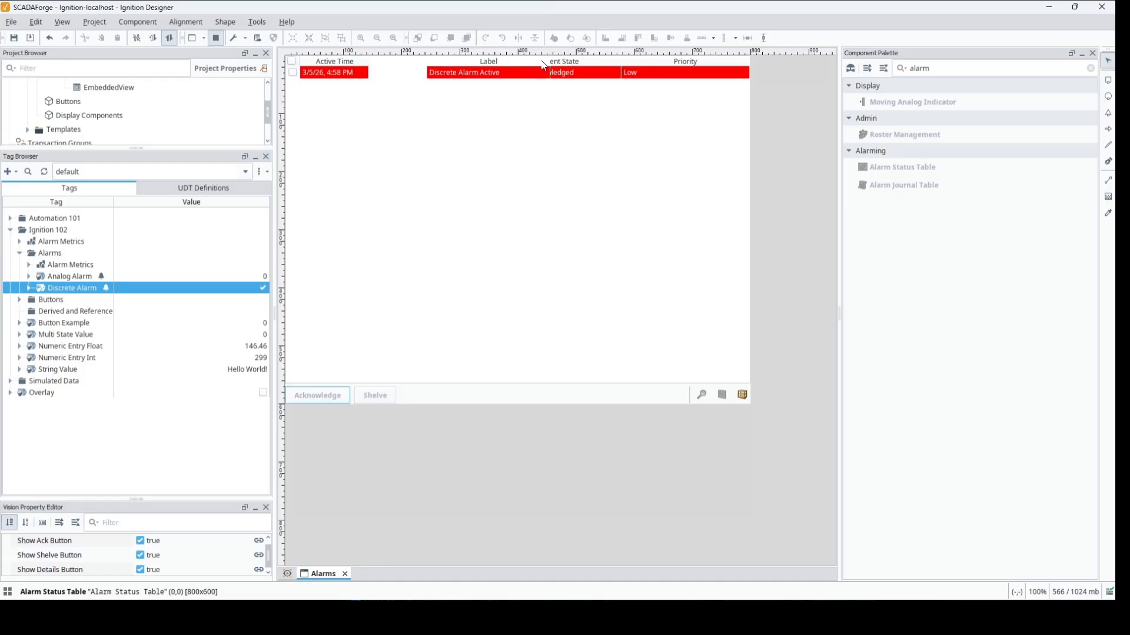
left_click_drag(491, 63, 596, 57)
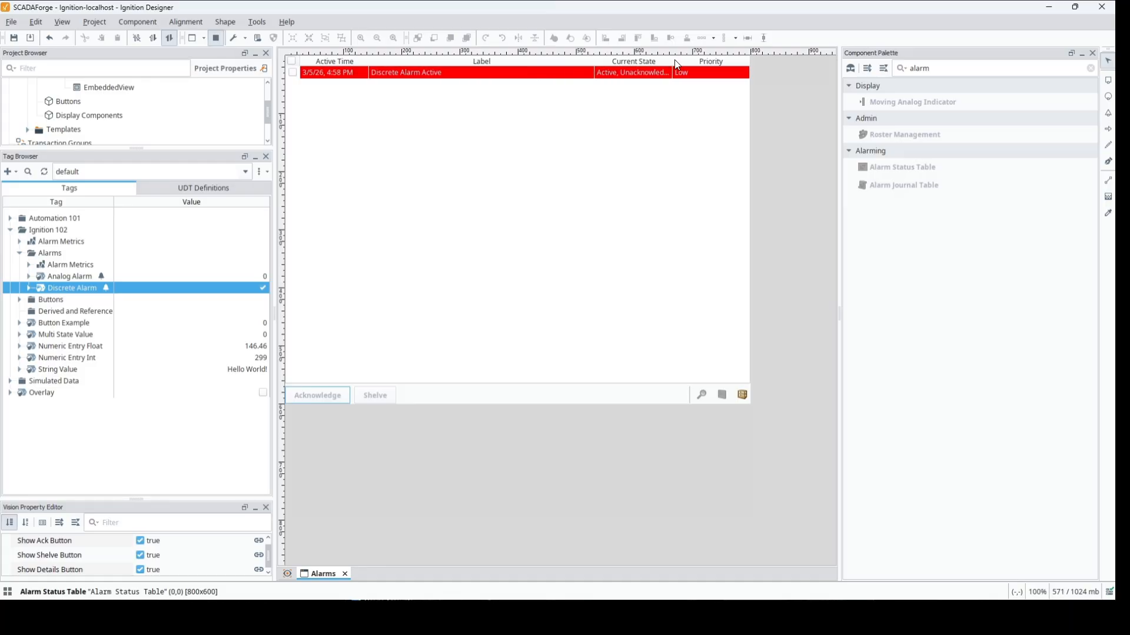
left_click_drag(674, 61, 713, 60)
left_click_drag(594, 60, 629, 60)
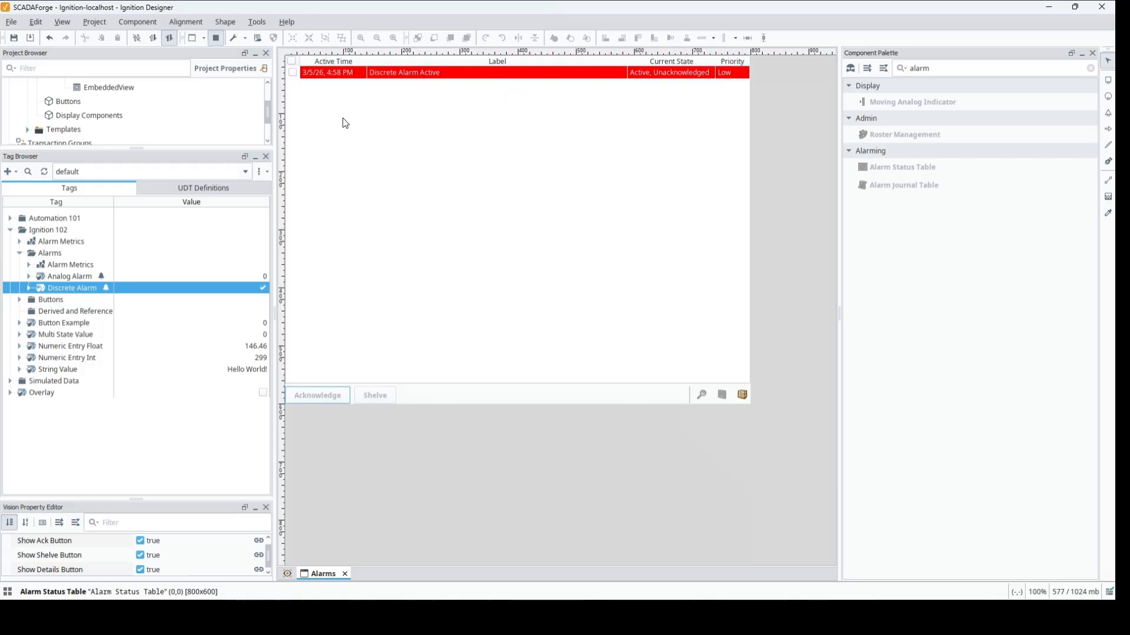
- Acknowledge the discrete alarm and set the Analog Alarm tag to 90 to trigger its high alarm
left_click(292, 72)
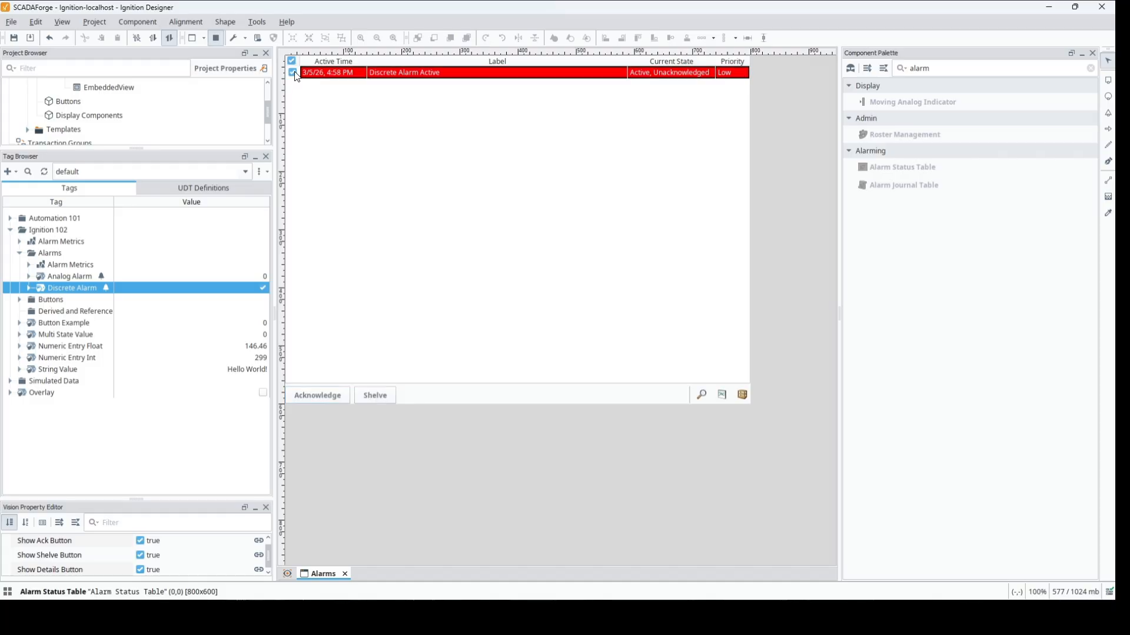
left_click(315, 397)
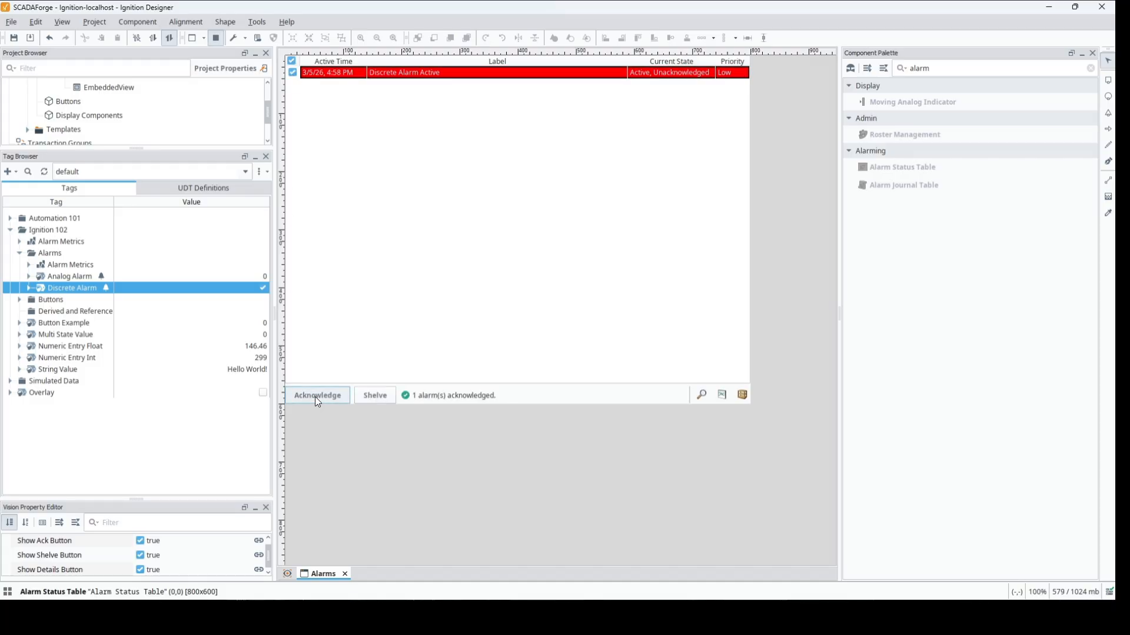
left_click(153, 278)
left_click(153, 277)
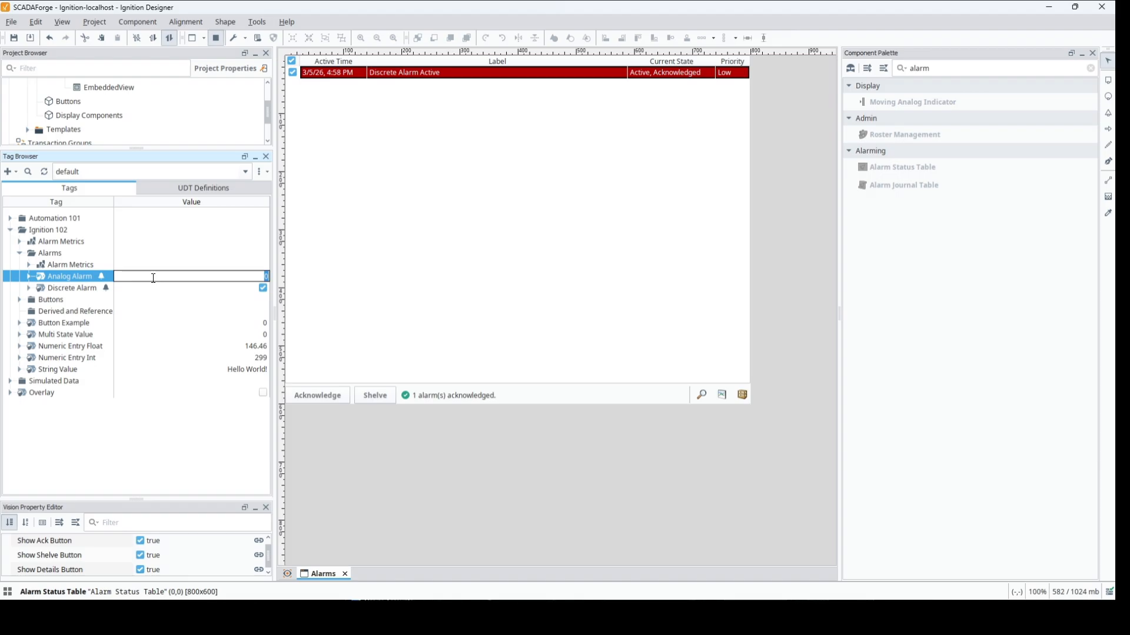
type("9")
key("Return")
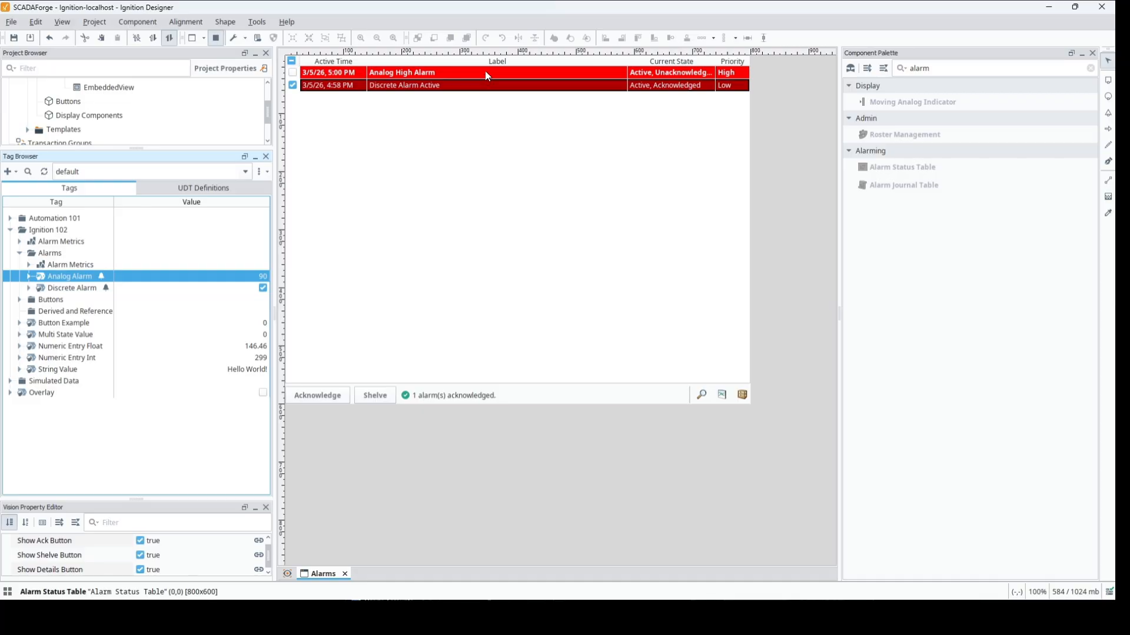
- Set the Analog Alarm tag to 96 to trigger the high high alarm
double_click(247, 276)
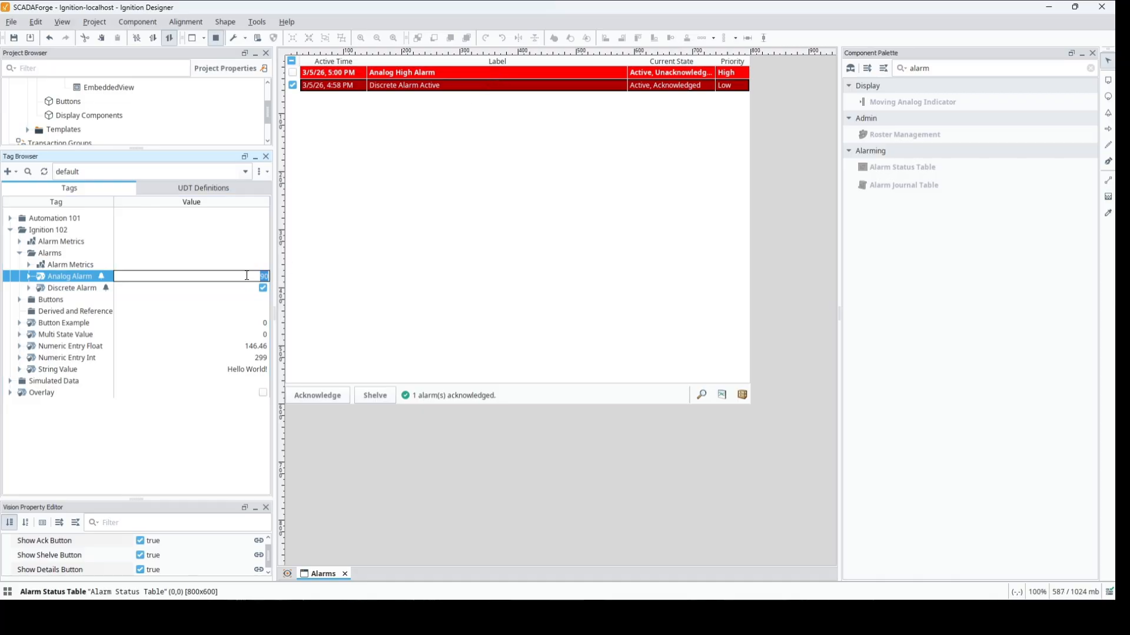
type("96")
key("Return")
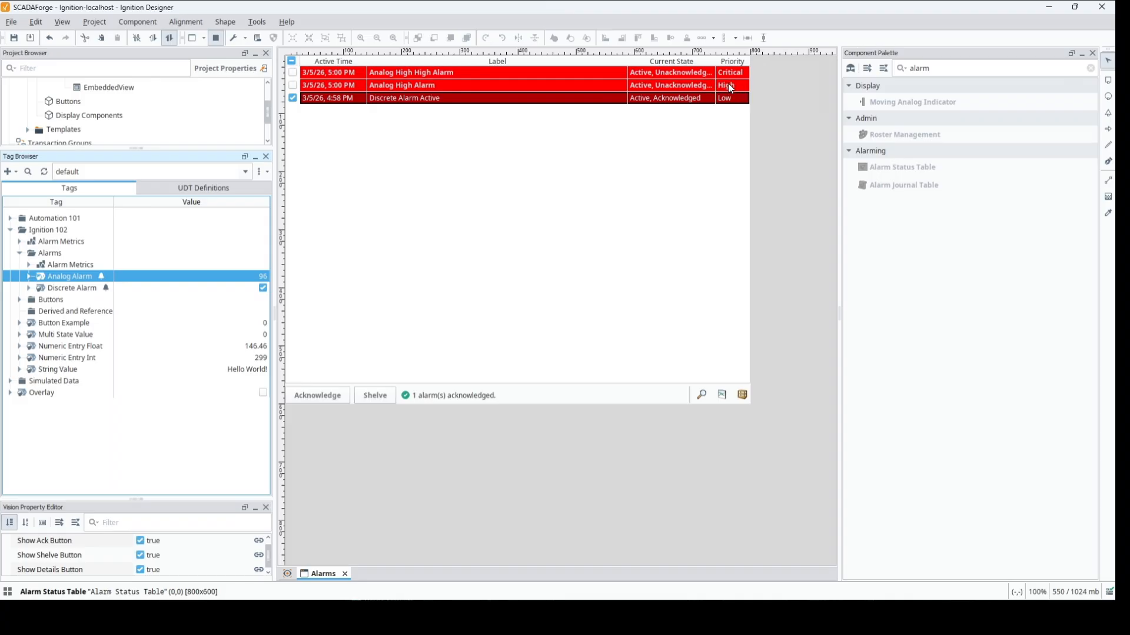
- Select all alarms in the table, acknowledge the unacknowledged analog ones, and clear the selection
left_click(292, 62)
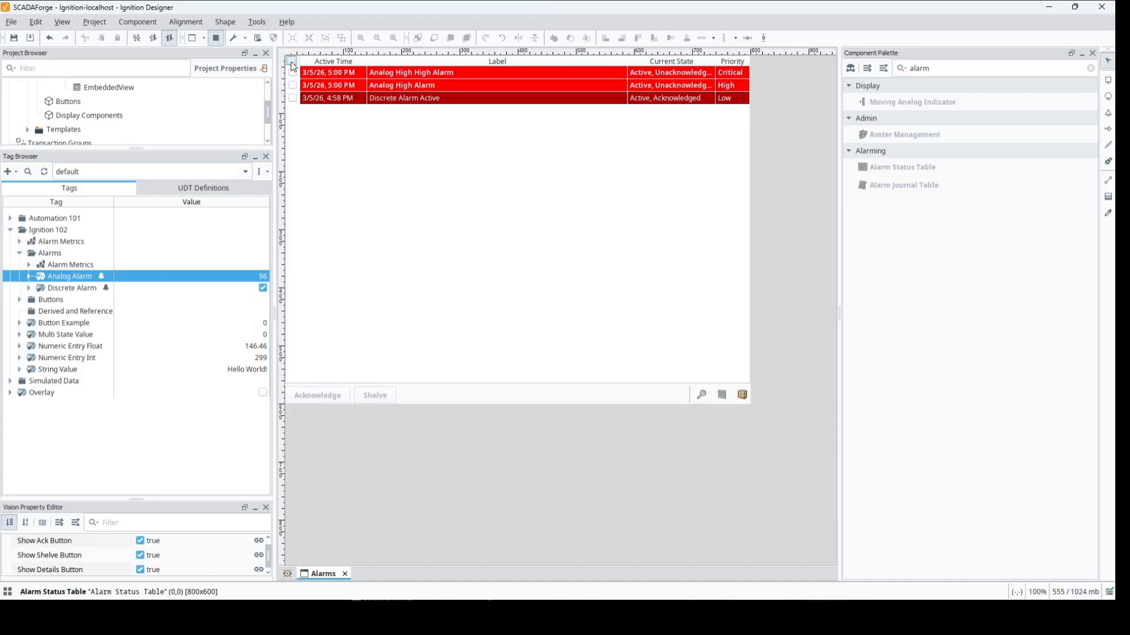
left_click(290, 61)
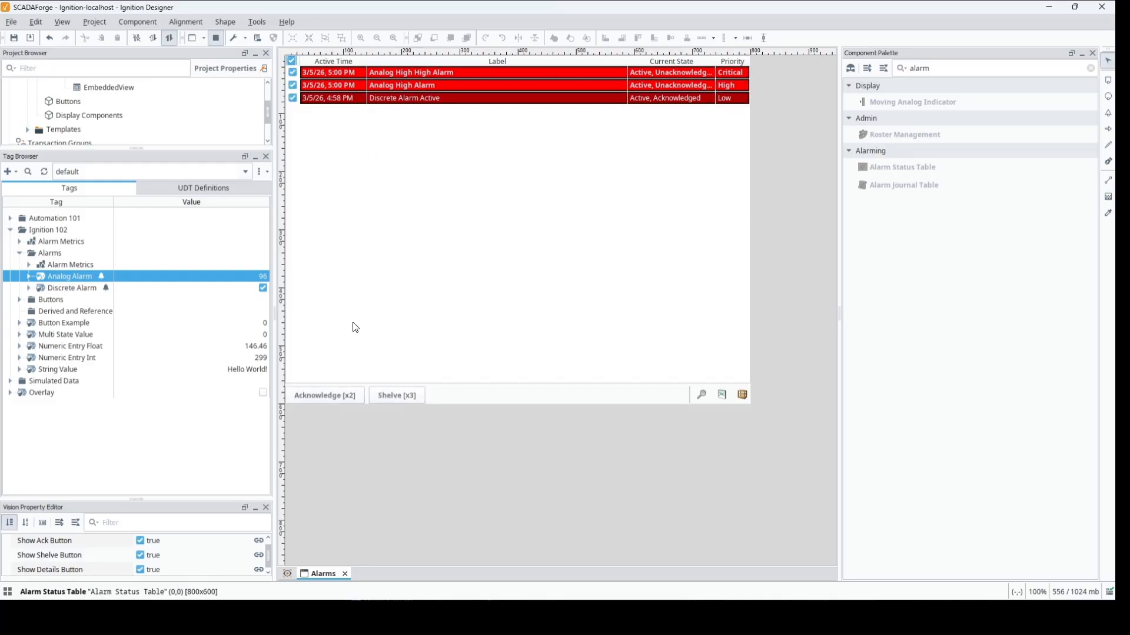
left_click(344, 395)
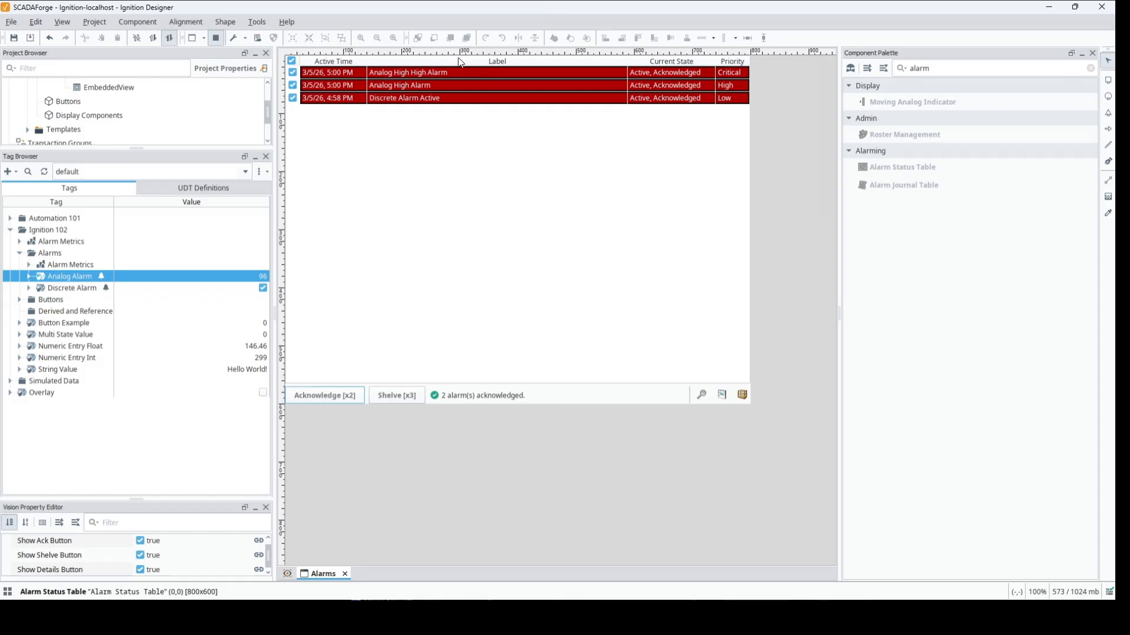
left_click(291, 61)
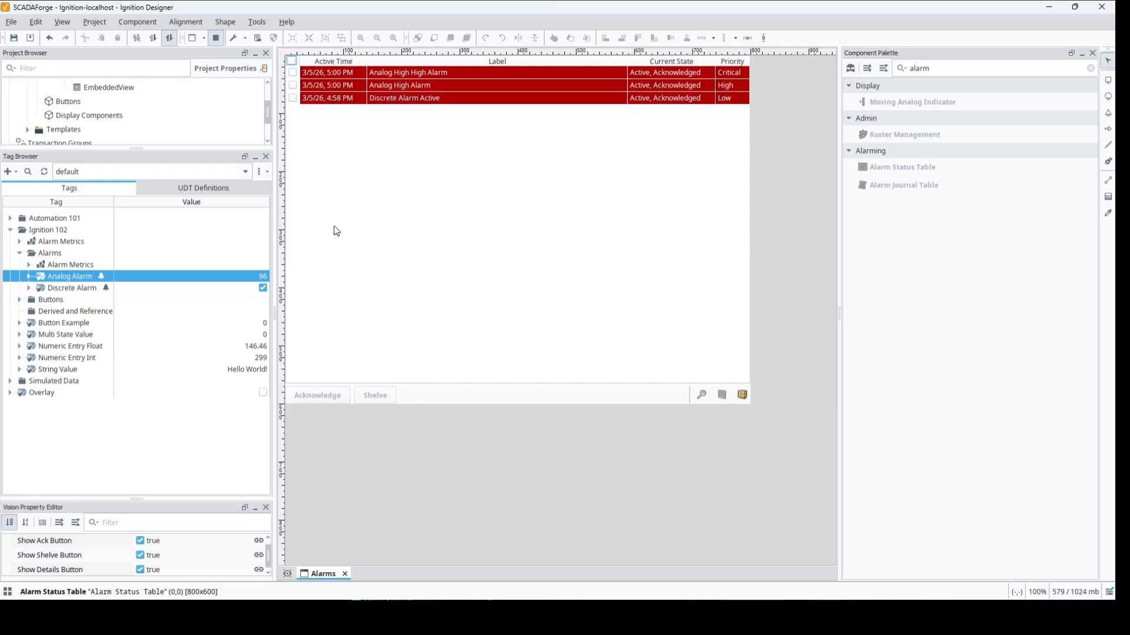
- Set the Analog Alarm tag back to 0 and switch the Discrete Alarm tag off to clear the alarms
left_click(253, 276)
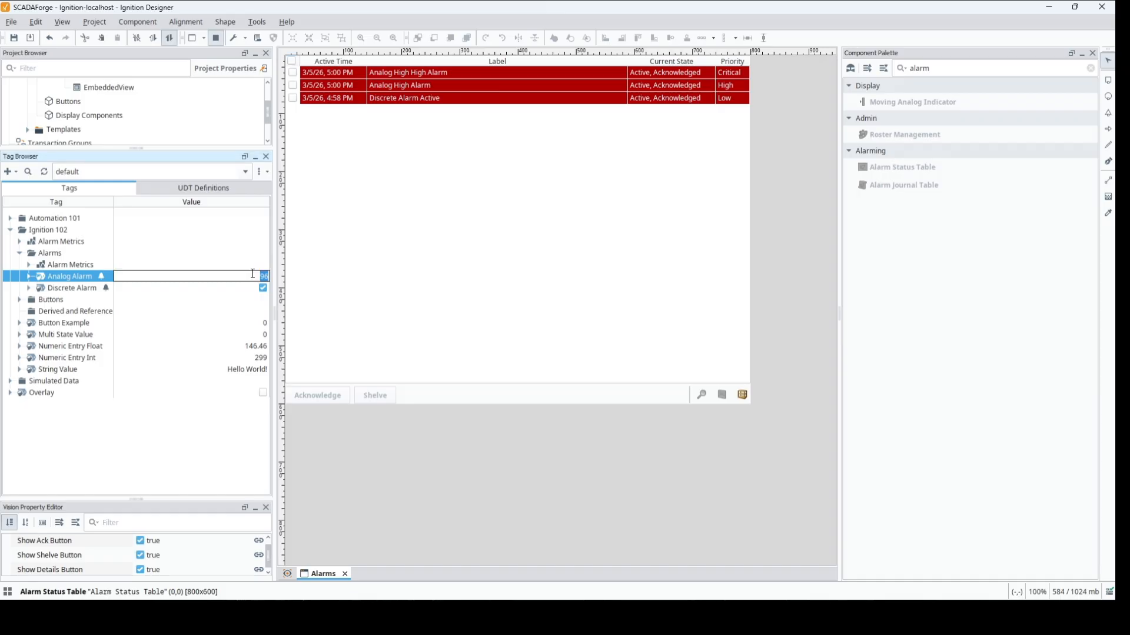
type("0")
key("Return")
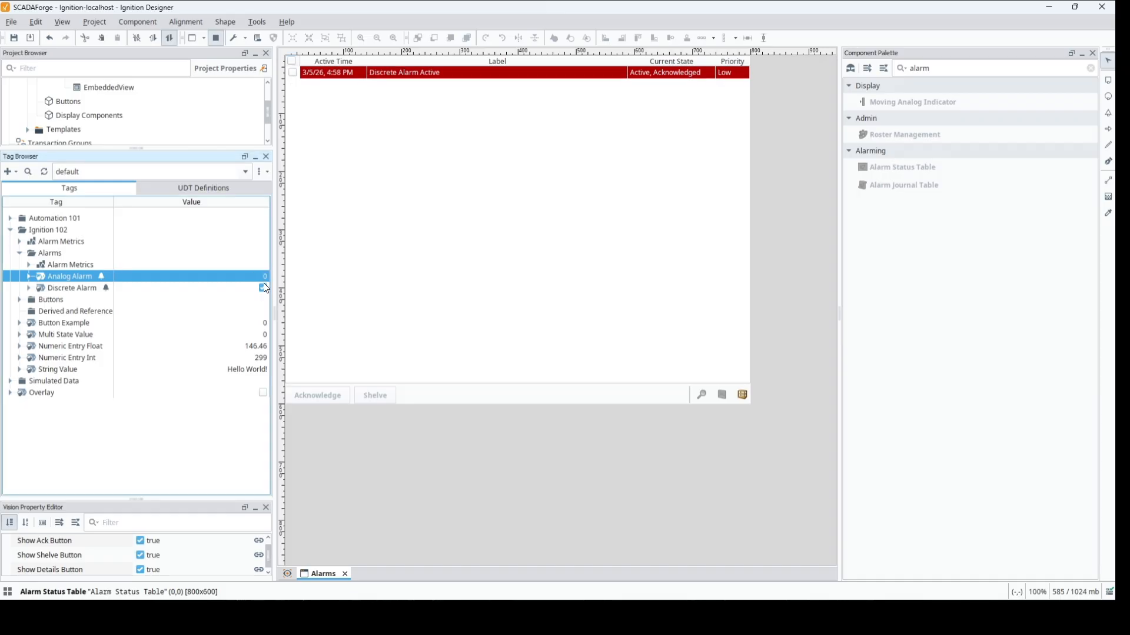
left_click(263, 288)
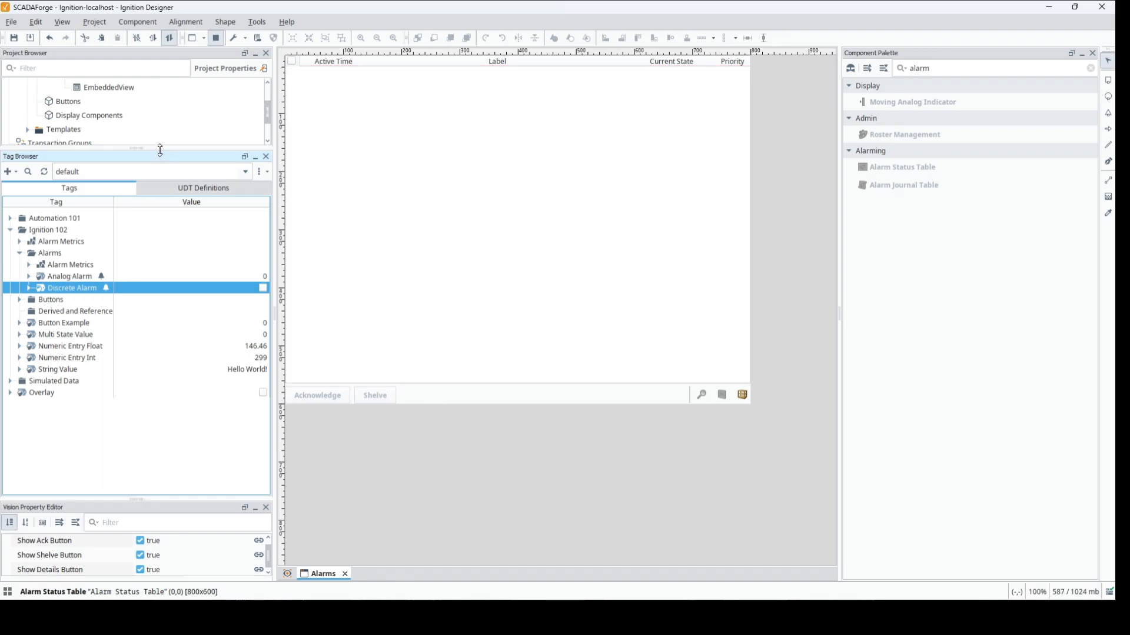
- Switch the Discrete Alarm tag on and select its alarm in the status table
left_click_drag(160, 150, 150, 405)
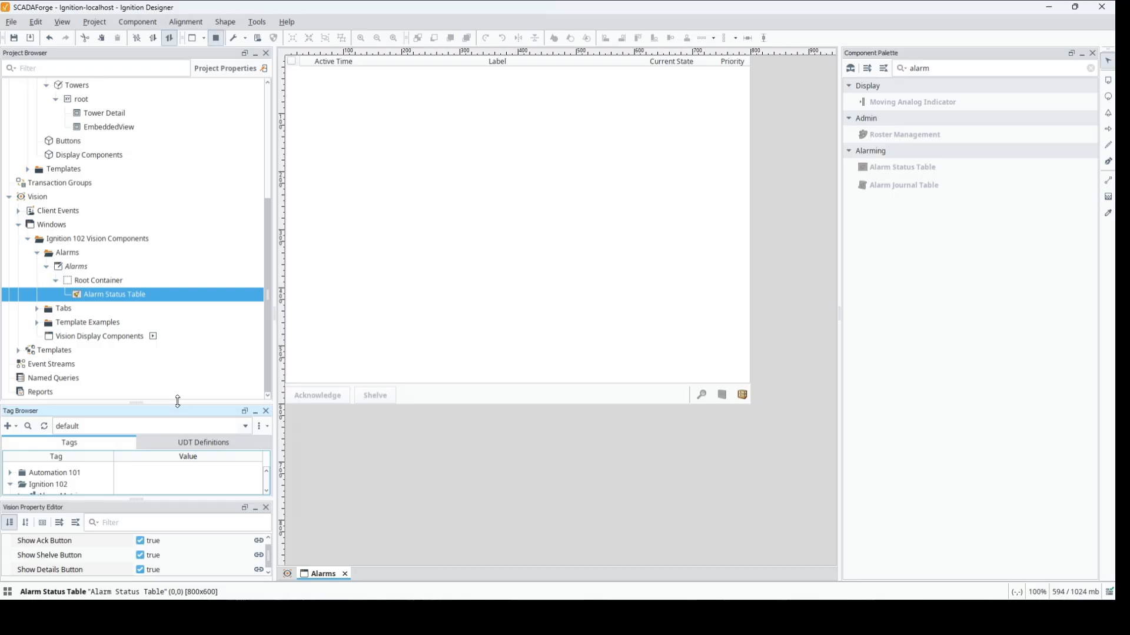
left_click_drag(178, 401, 166, 245)
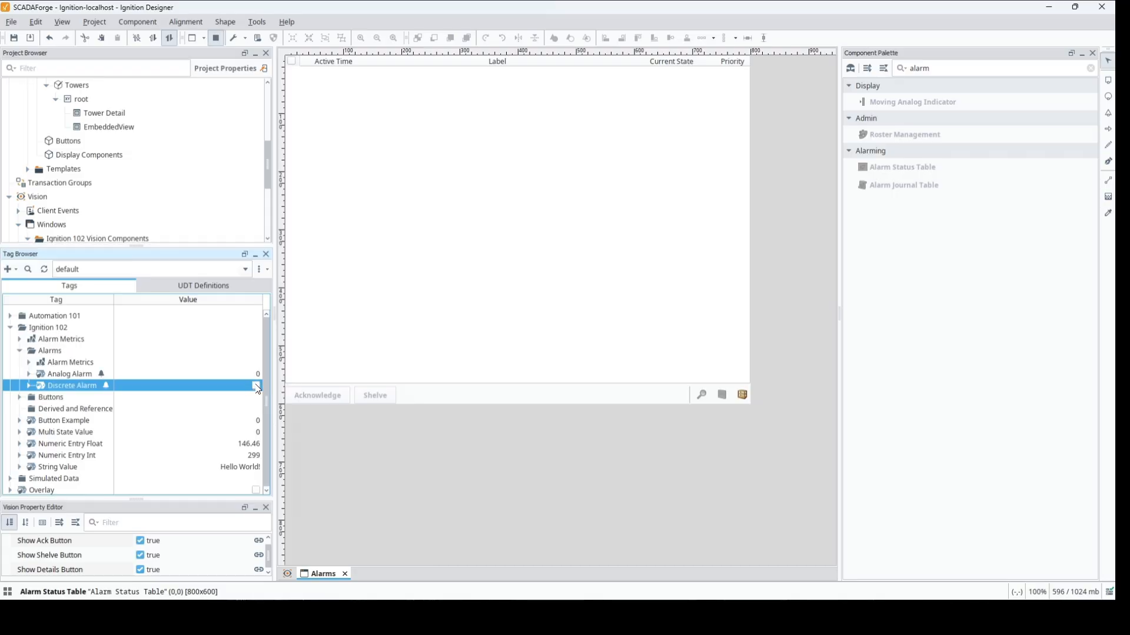
left_click(257, 385)
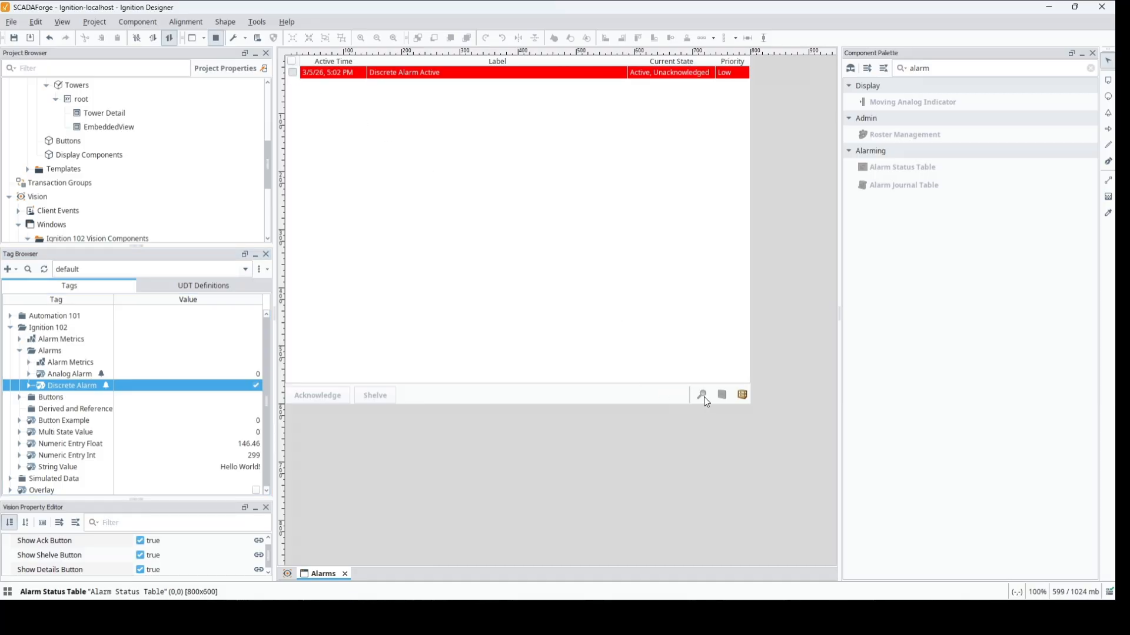
left_click(293, 73)
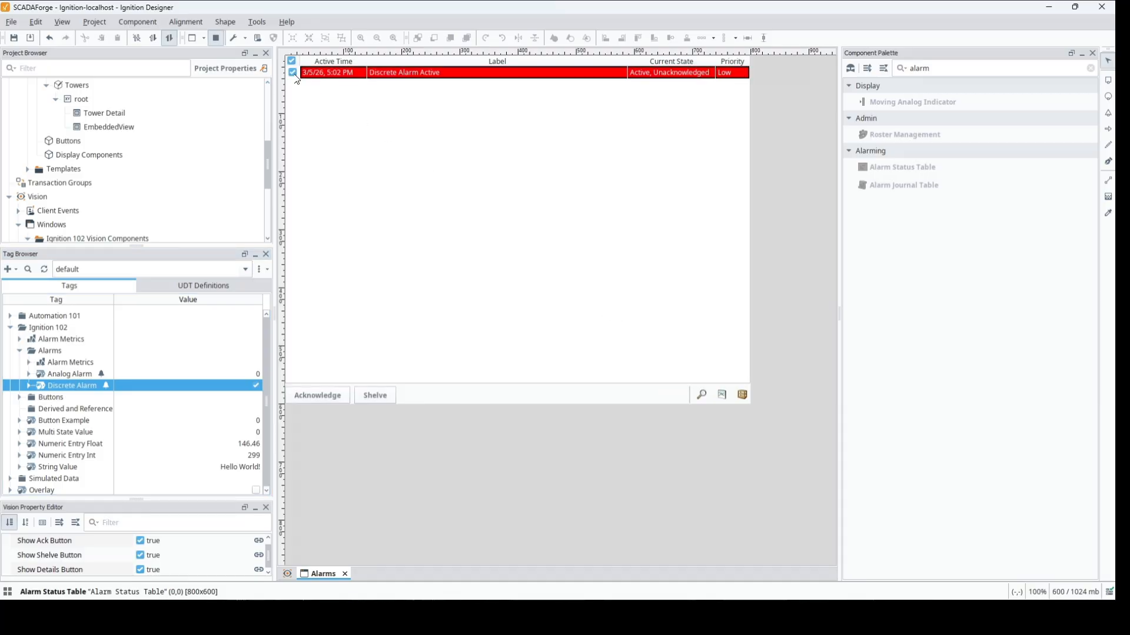
- Examine the selected alarm's details, its value trend and the list of shelved alarms
left_click(700, 395)
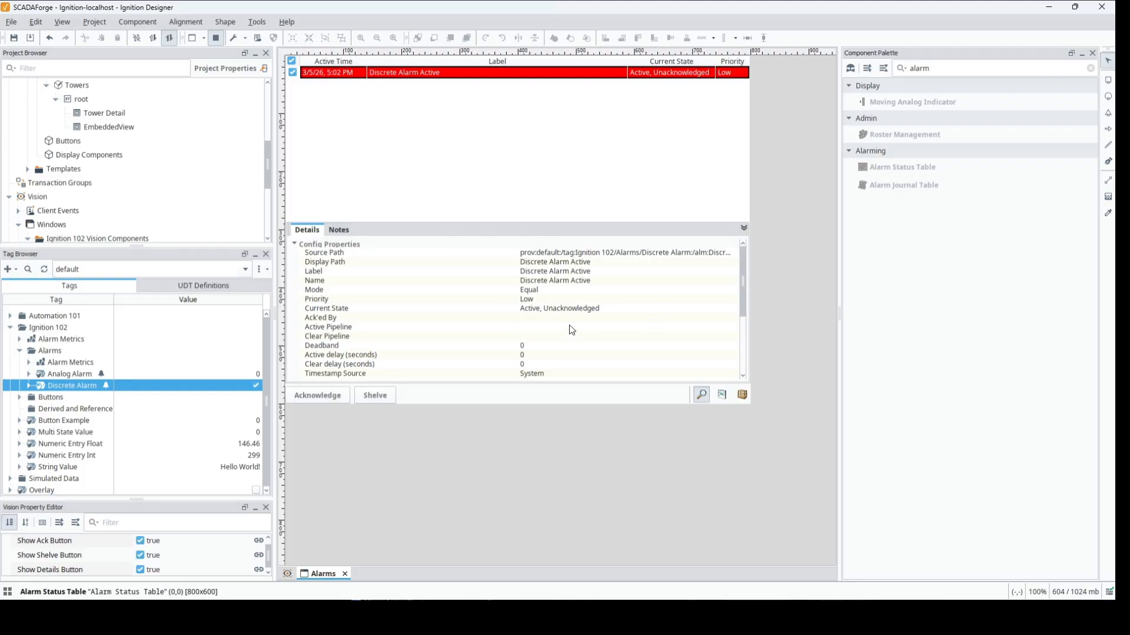
left_click(744, 229)
left_click(722, 395)
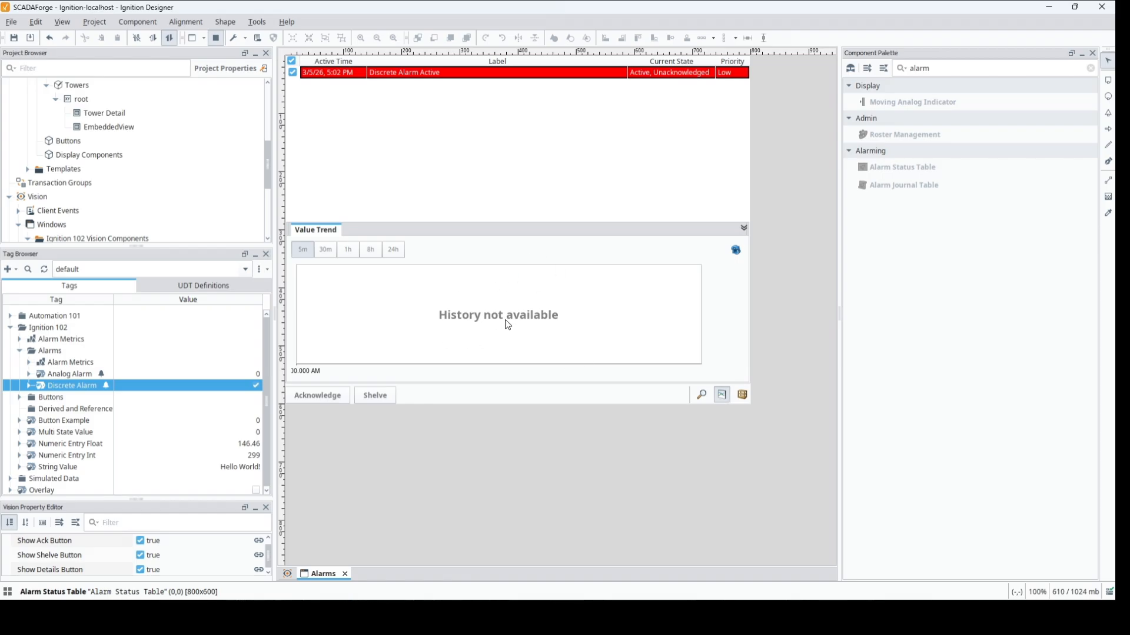
left_click(743, 227)
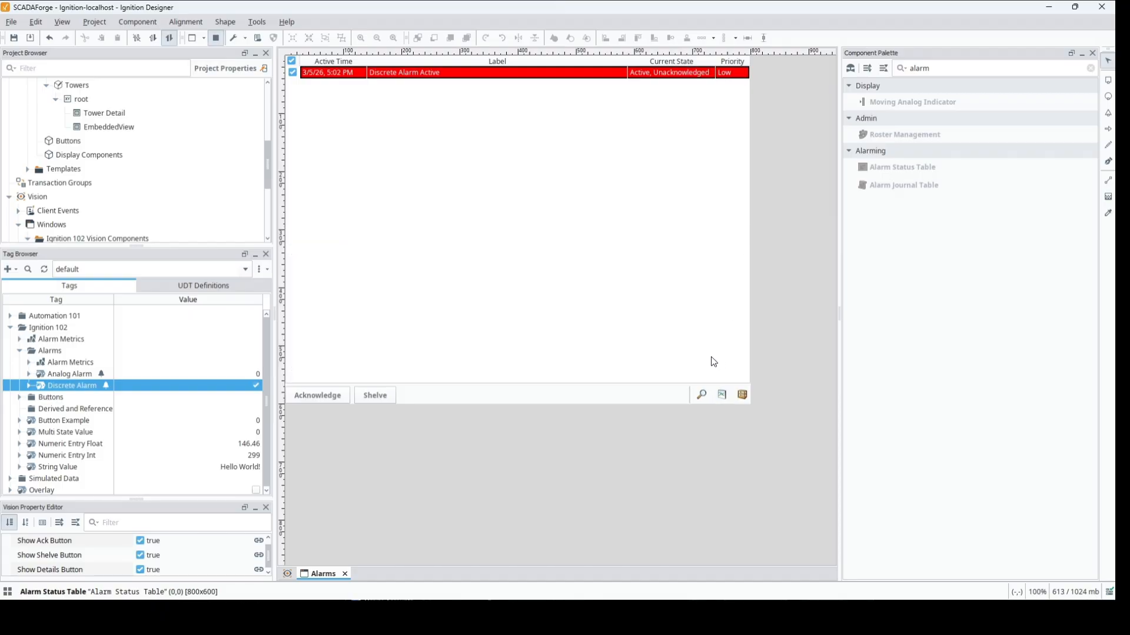
left_click(742, 397)
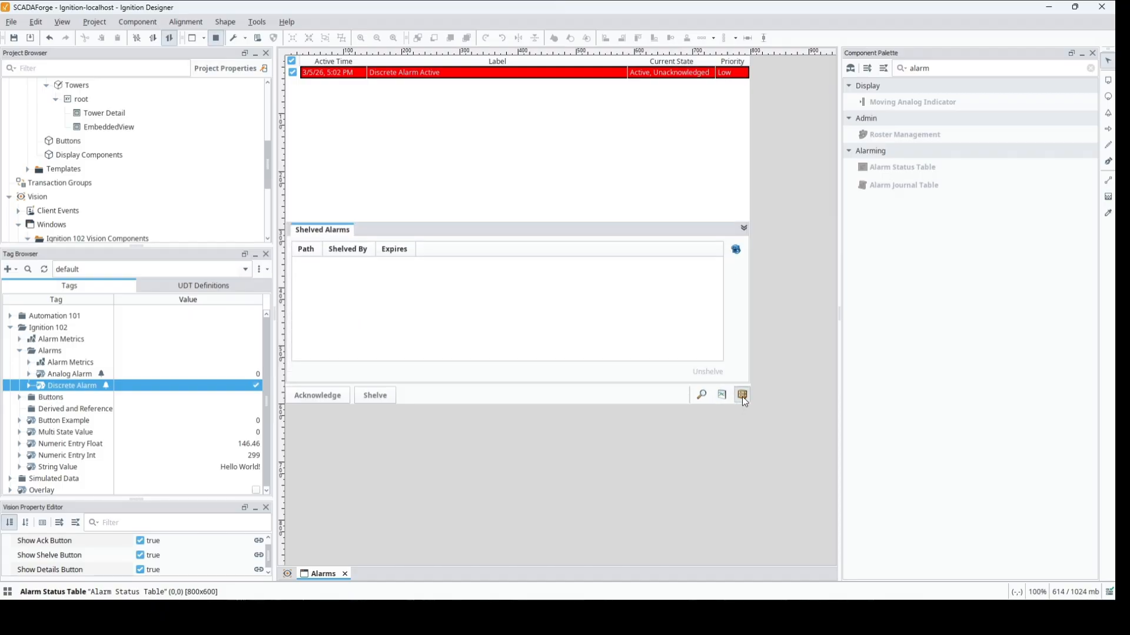
left_click(743, 228)
- Shelve the selected discrete alarm for 5 minutes and check it in the shelved alarms list
left_click(383, 394)
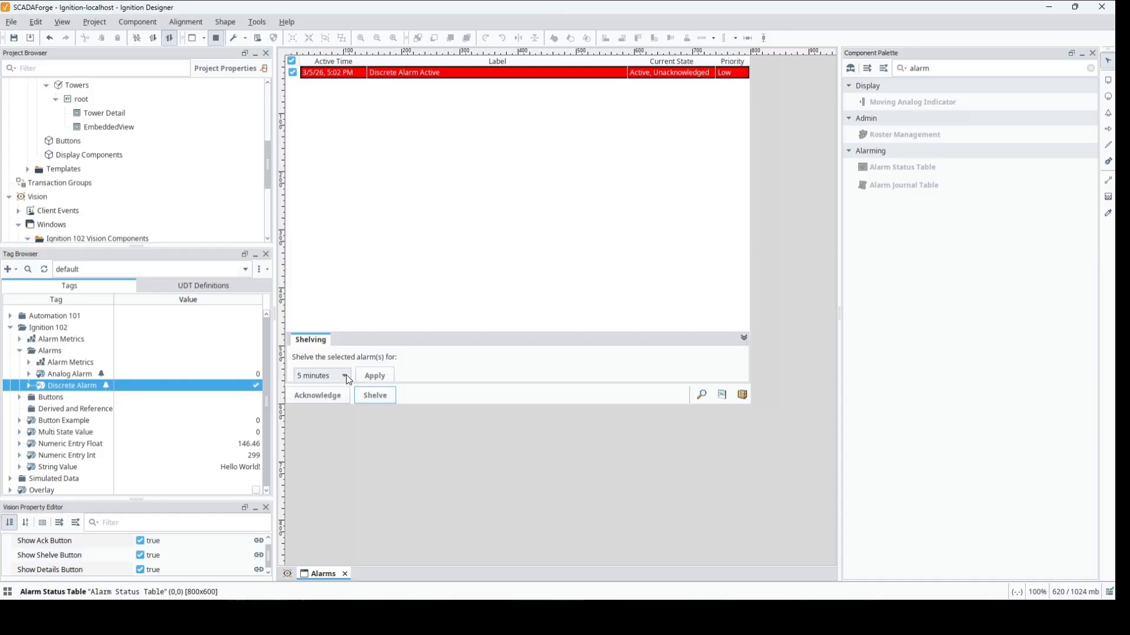
left_click(376, 376)
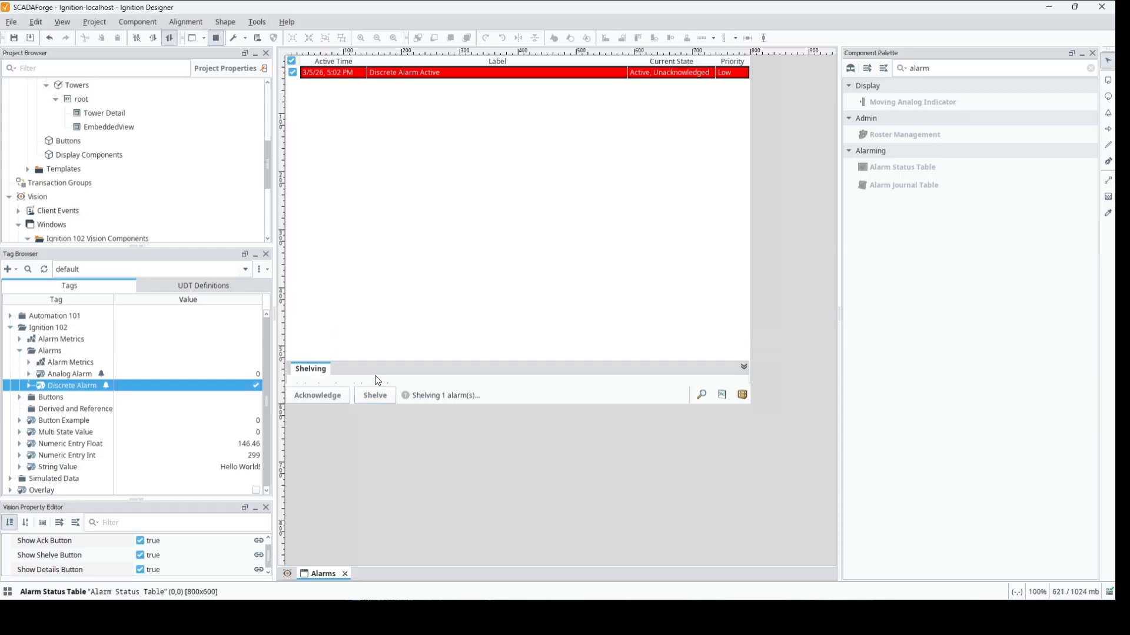
left_click(742, 396)
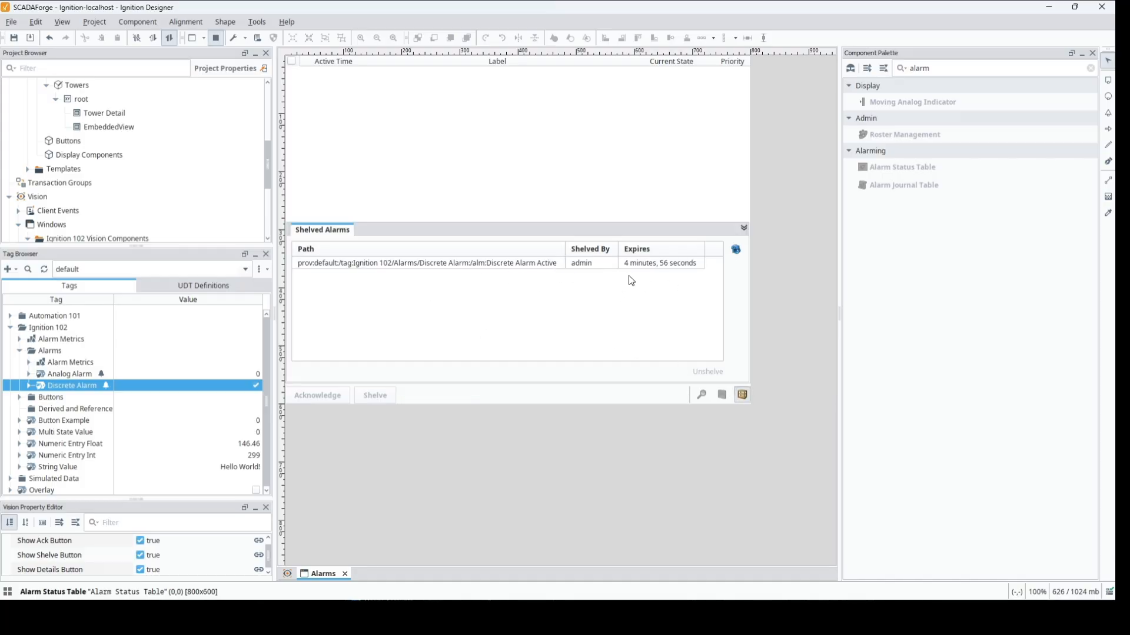
left_click(744, 228)
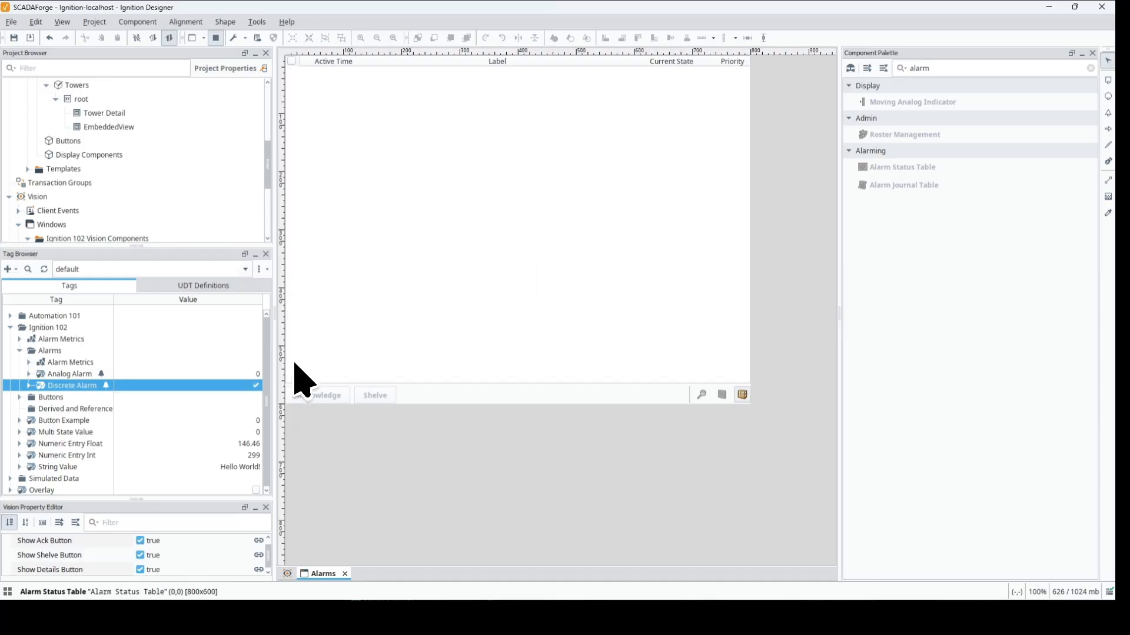
- Switch the Discrete Alarm tag off and unshelve its alarm from the shelved alarms list
left_click(257, 386)
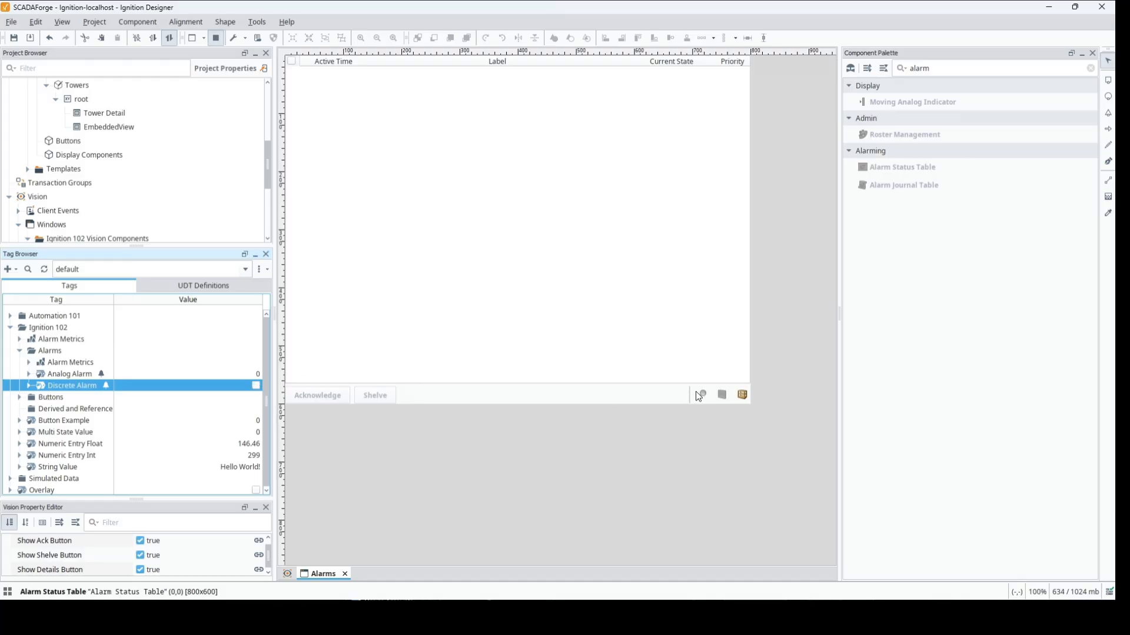
left_click(742, 396)
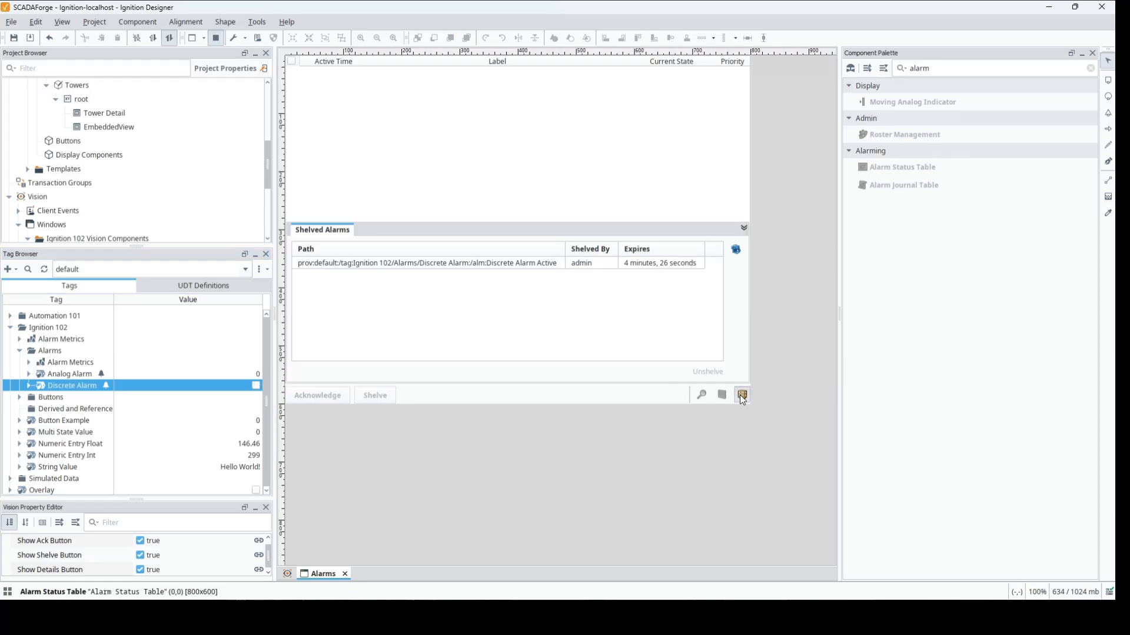
left_click(663, 269)
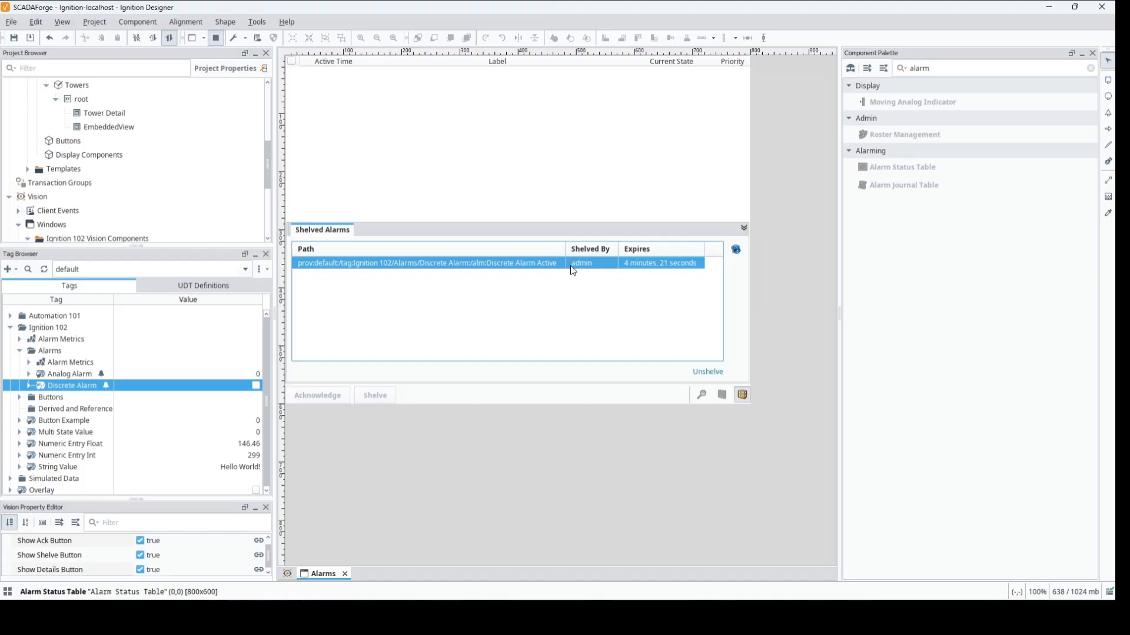
left_click(707, 373)
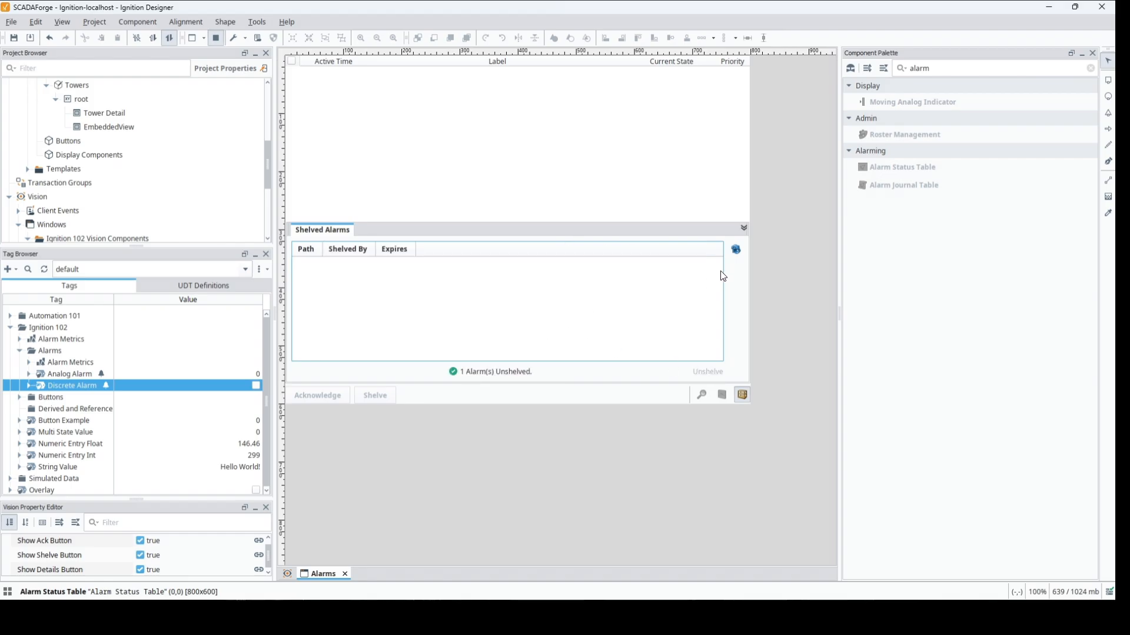
- Close the shelved alarms list and acknowledge all the discrete alarms in the status table
left_click(744, 229)
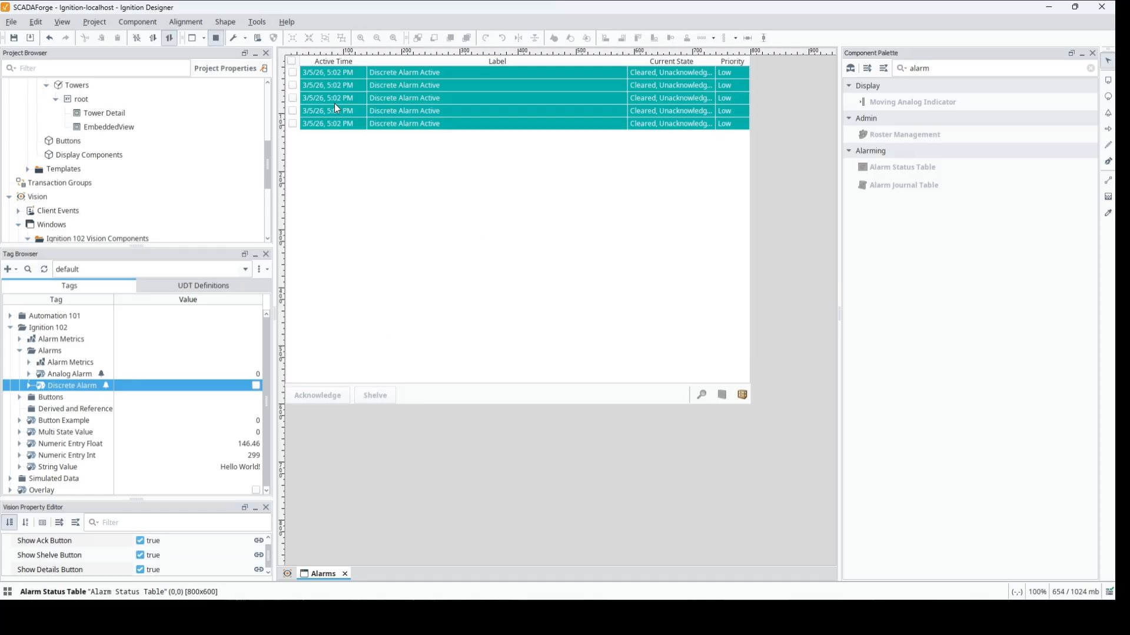
left_click(291, 61)
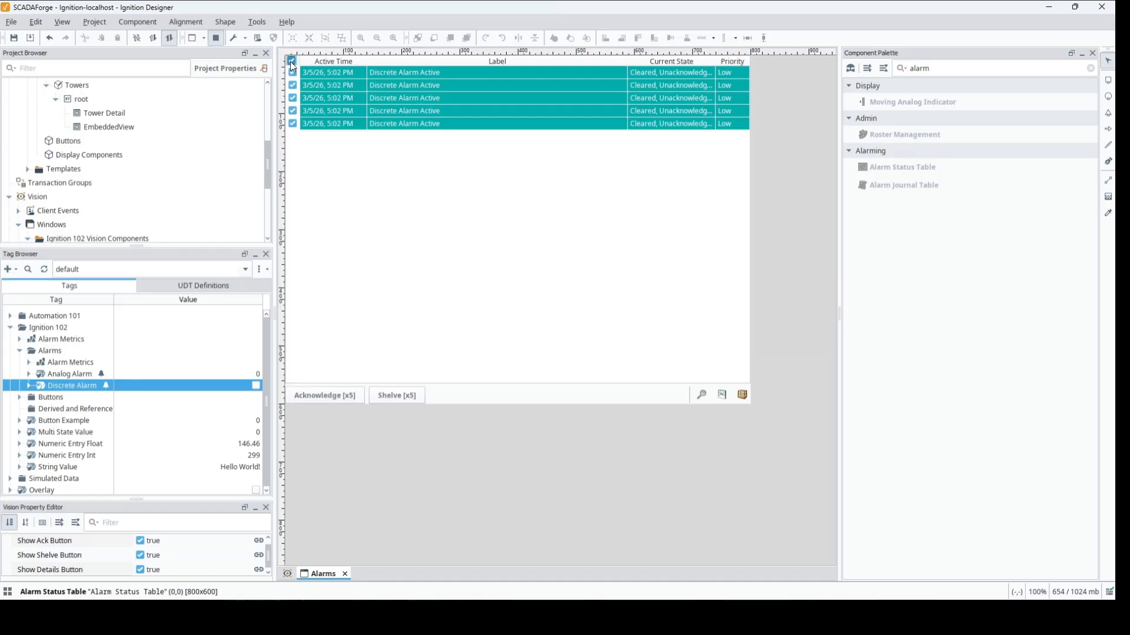
left_click(353, 400)
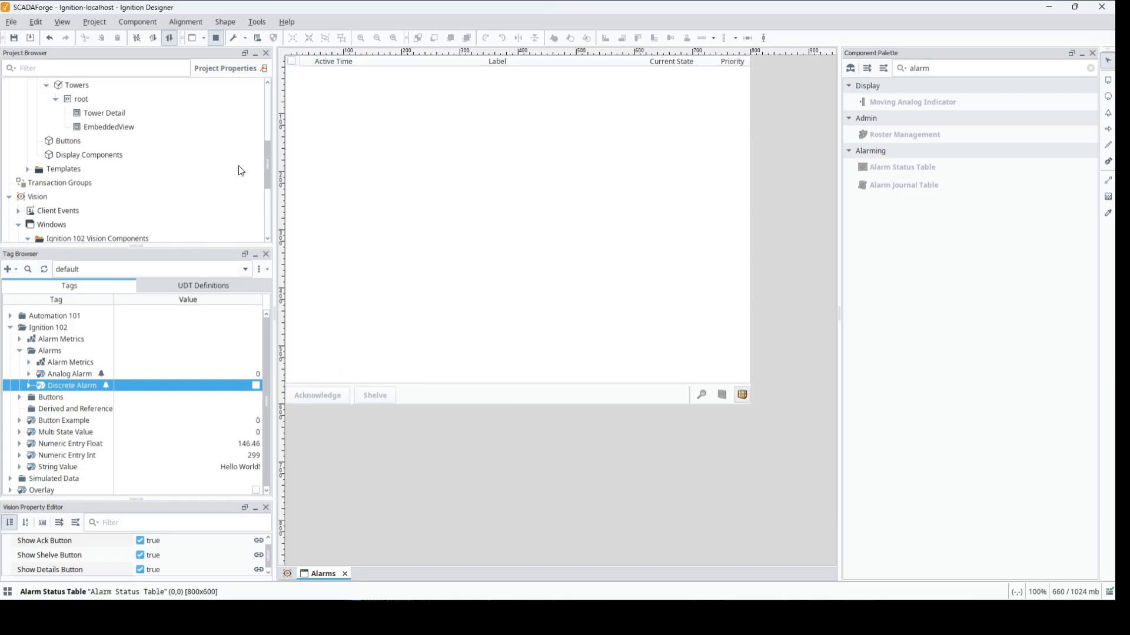
- Create a new window named Alarm History in the Vision Alarms folder
left_click_drag(267, 163, 270, 186)
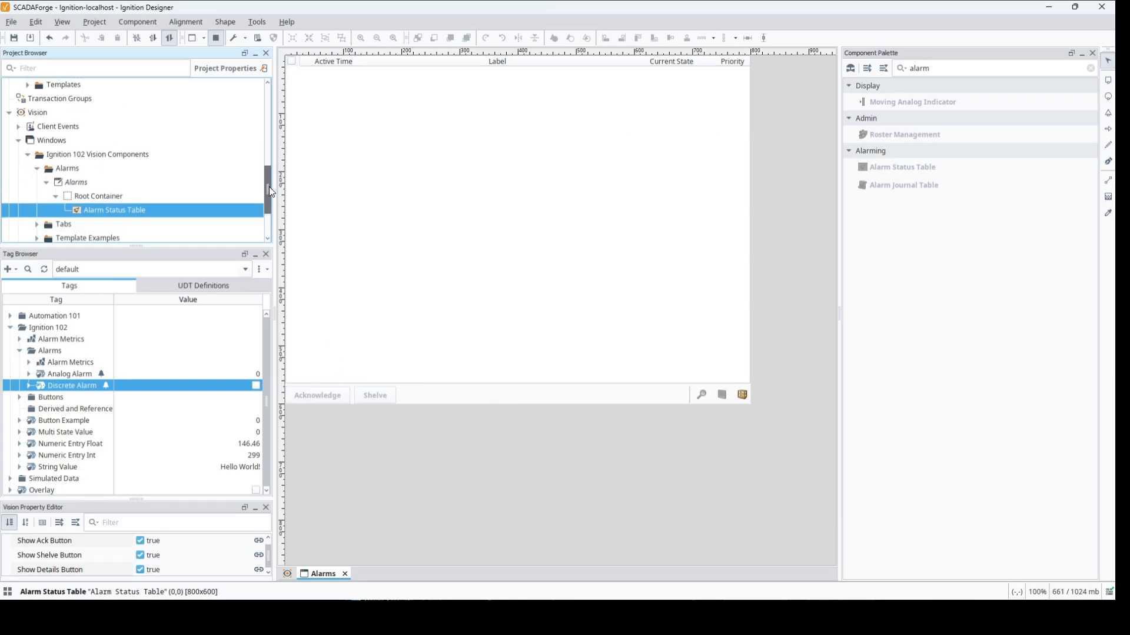
left_click(67, 168)
right_click(68, 168)
left_click(101, 177)
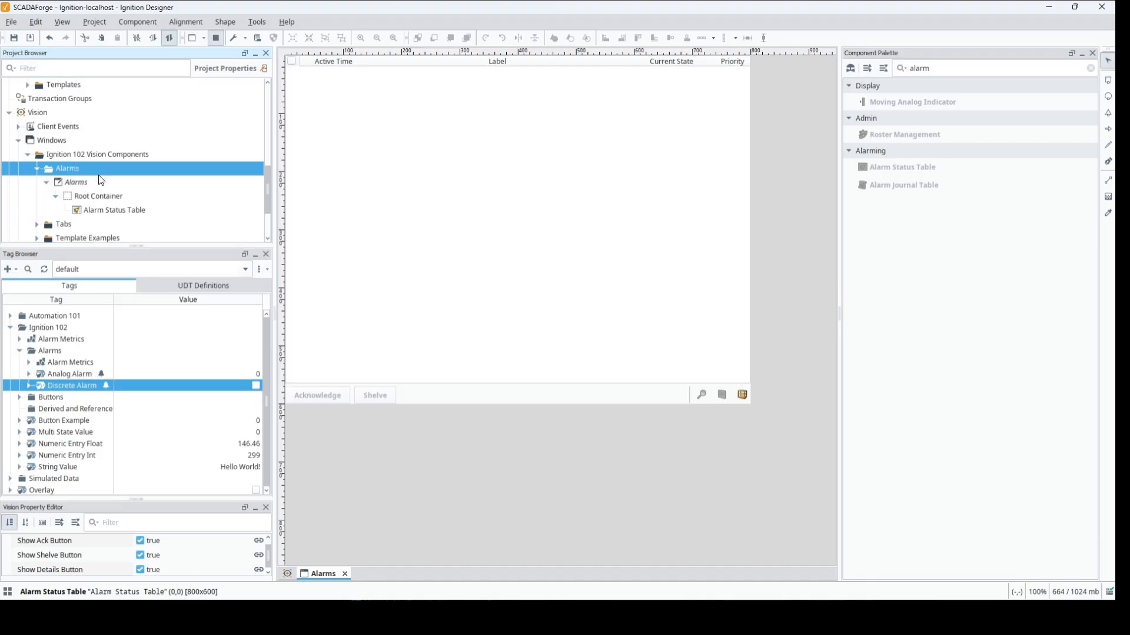
type("Alarm H")
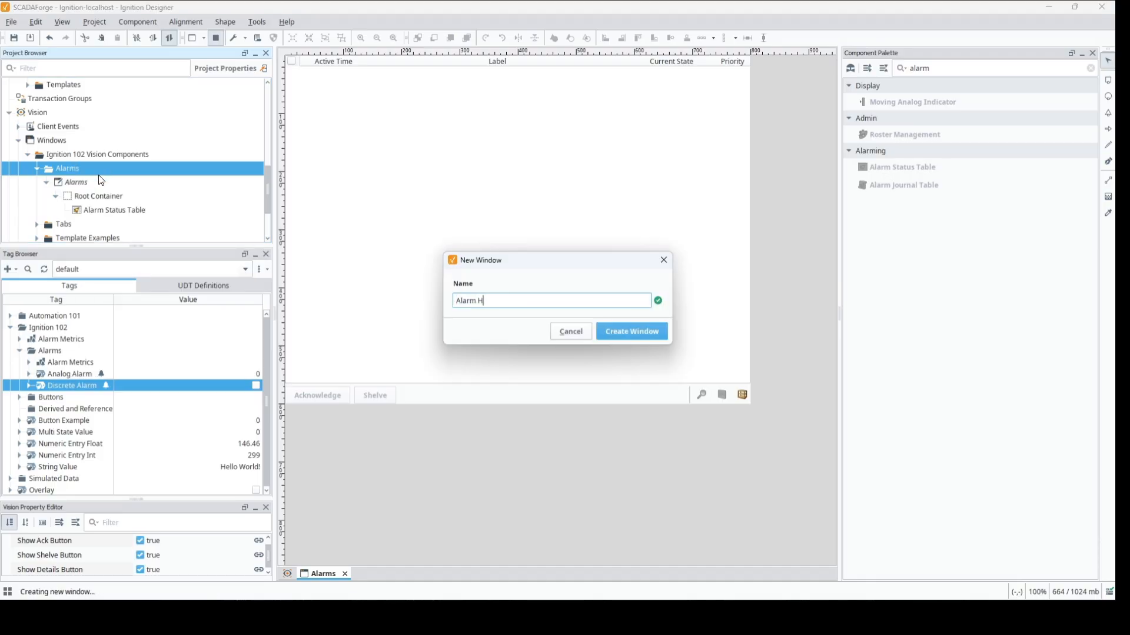
type("istory")
key("Return")
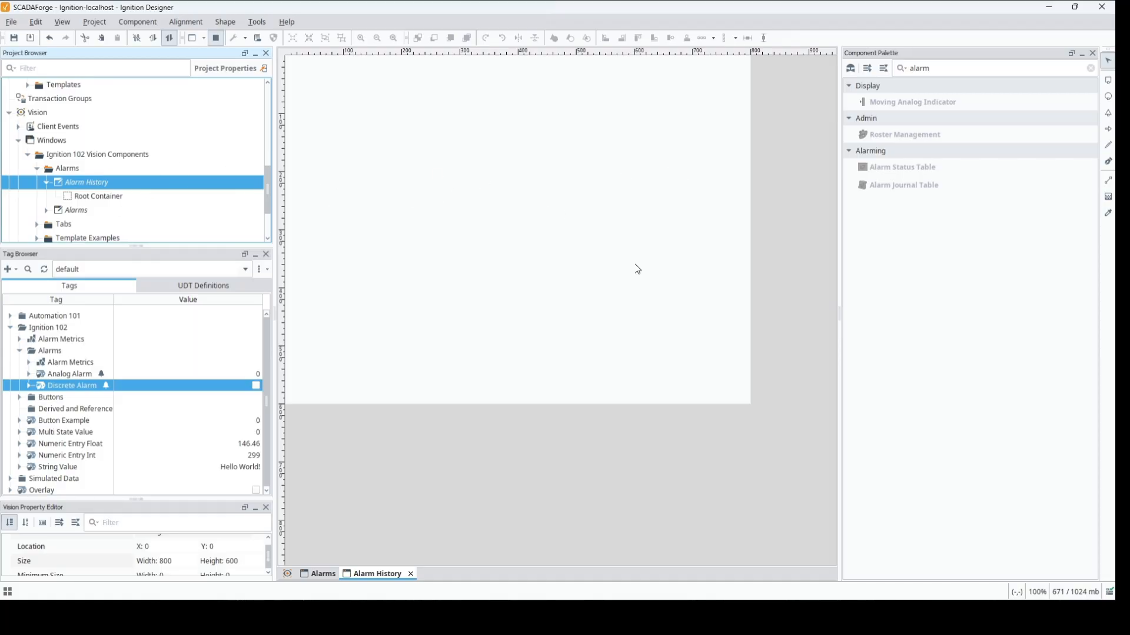
- In design mode, add an Alarm Journal Table to the Alarm History window and enlarge it to fill the 800x600 area
left_click(217, 38)
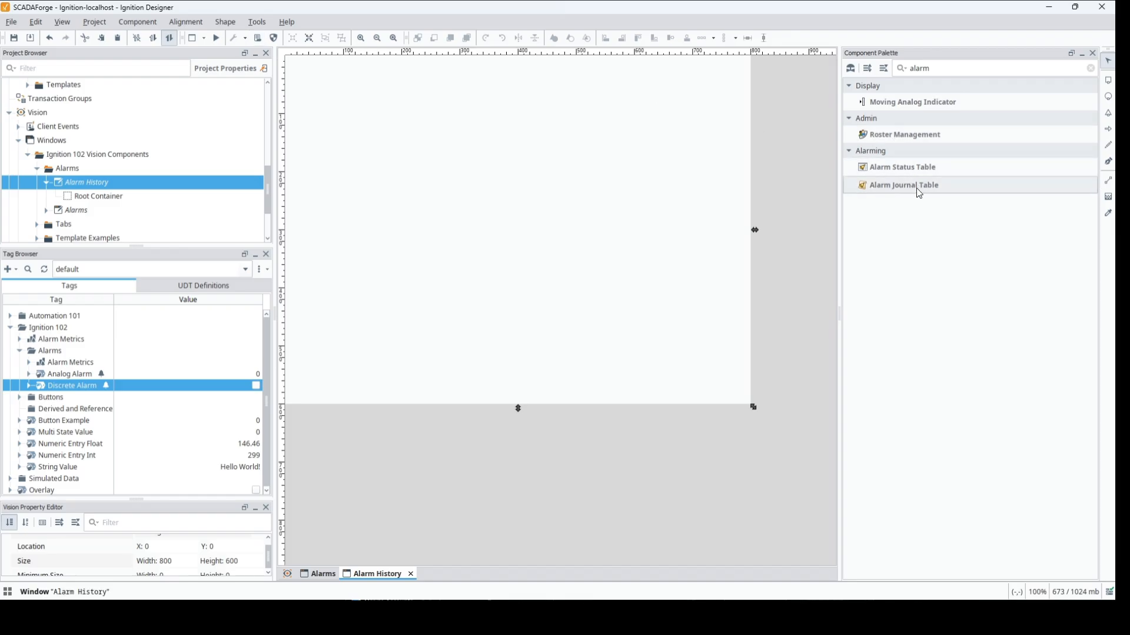
left_click_drag(918, 189, 286, 56)
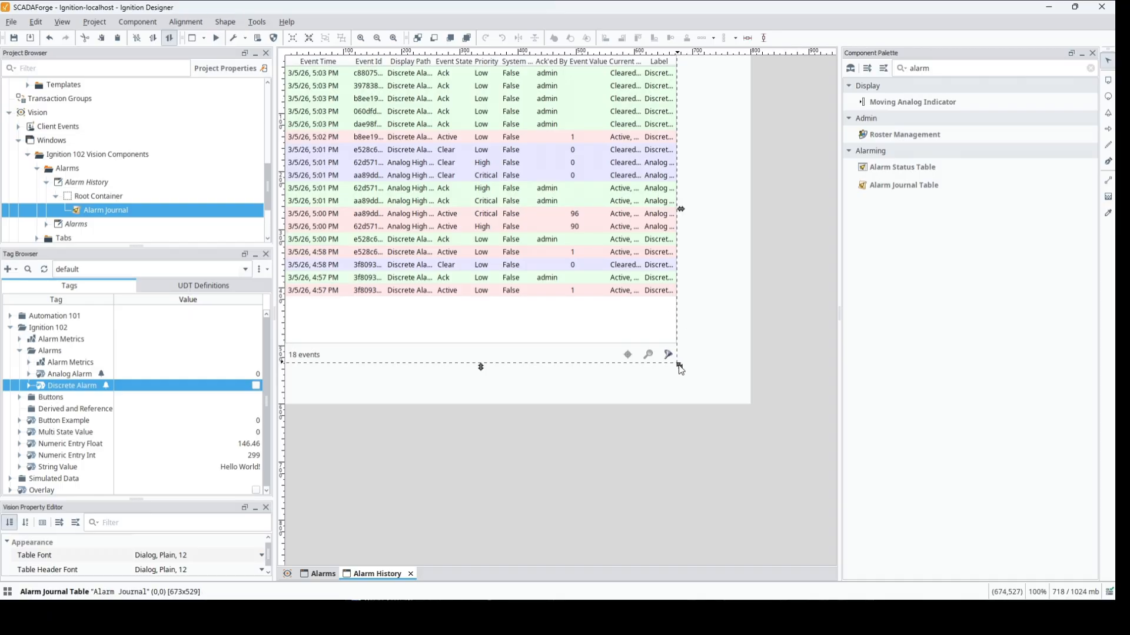
left_click_drag(679, 366, 760, 411)
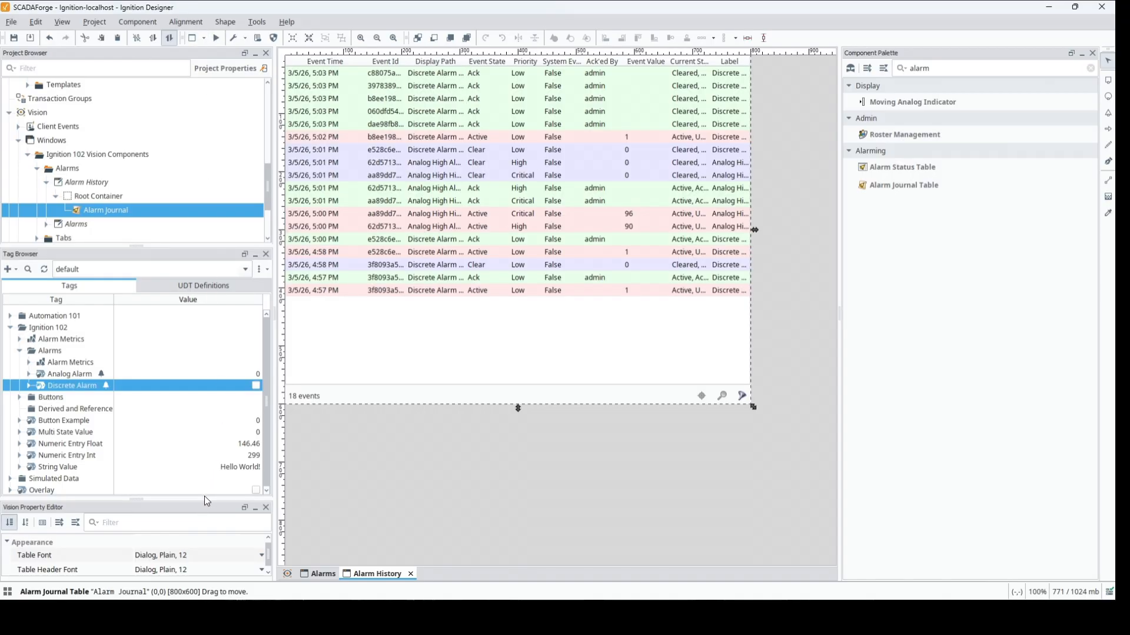
- Review the journal table's properties and set its Min Priority filter to High
left_click_drag(204, 499, 164, 205)
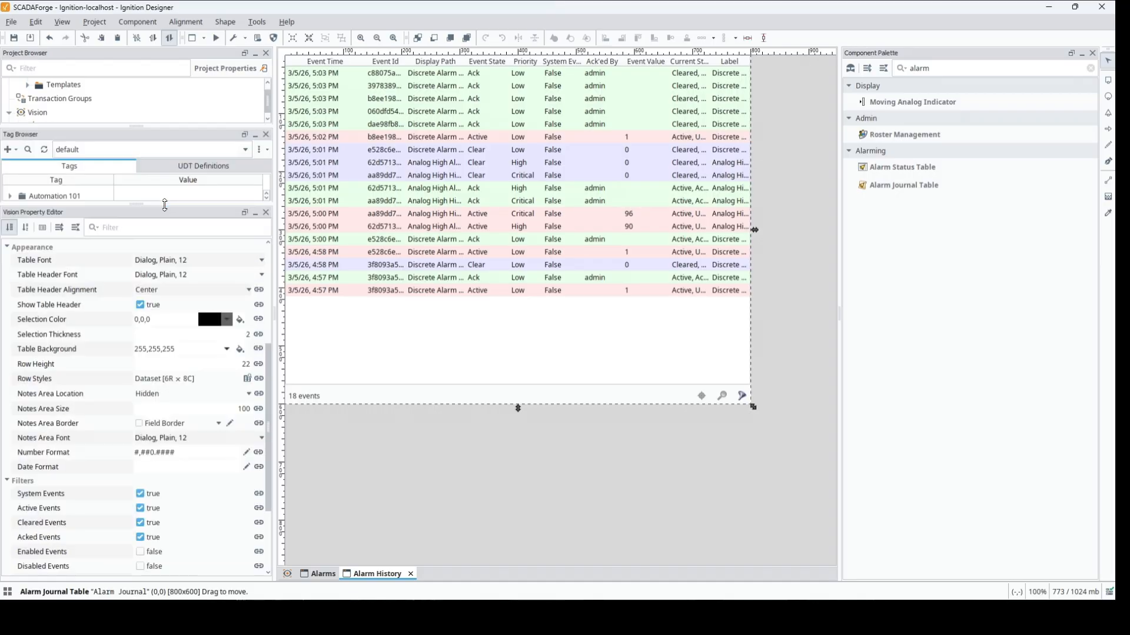
left_click_drag(273, 384, 257, 293)
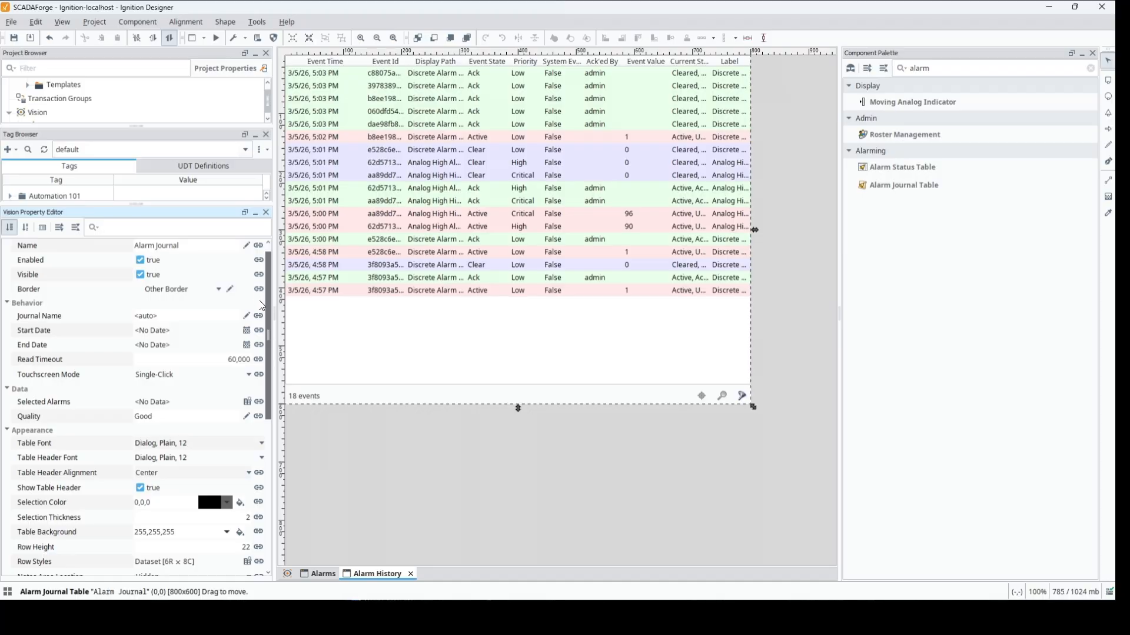
scroll(262, 305, "down", 1)
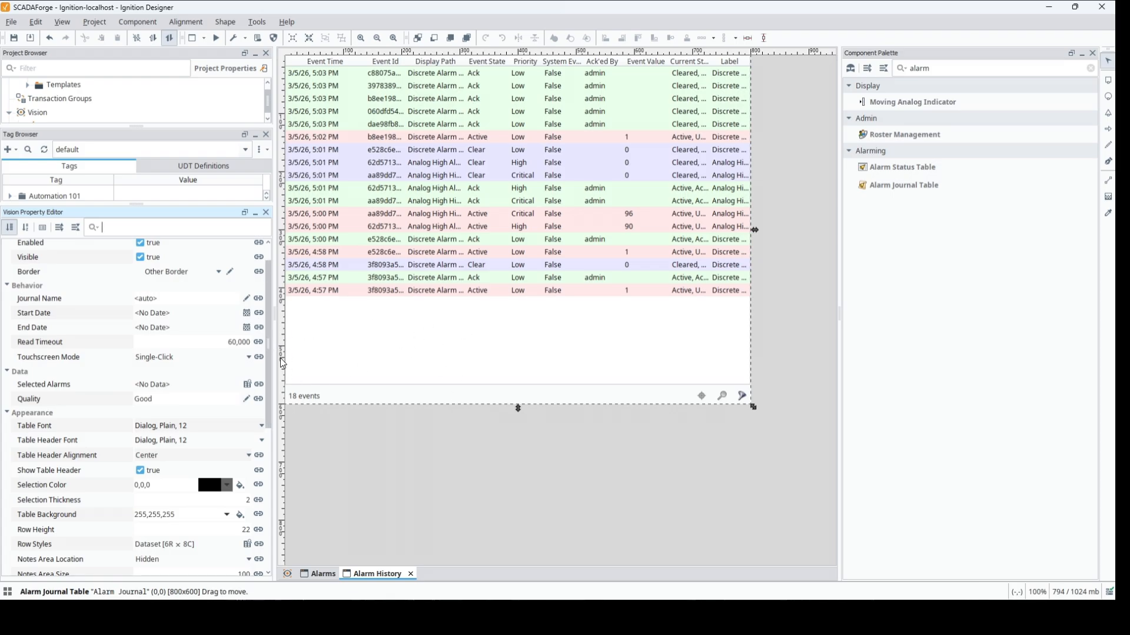
left_click_drag(269, 376, 271, 504)
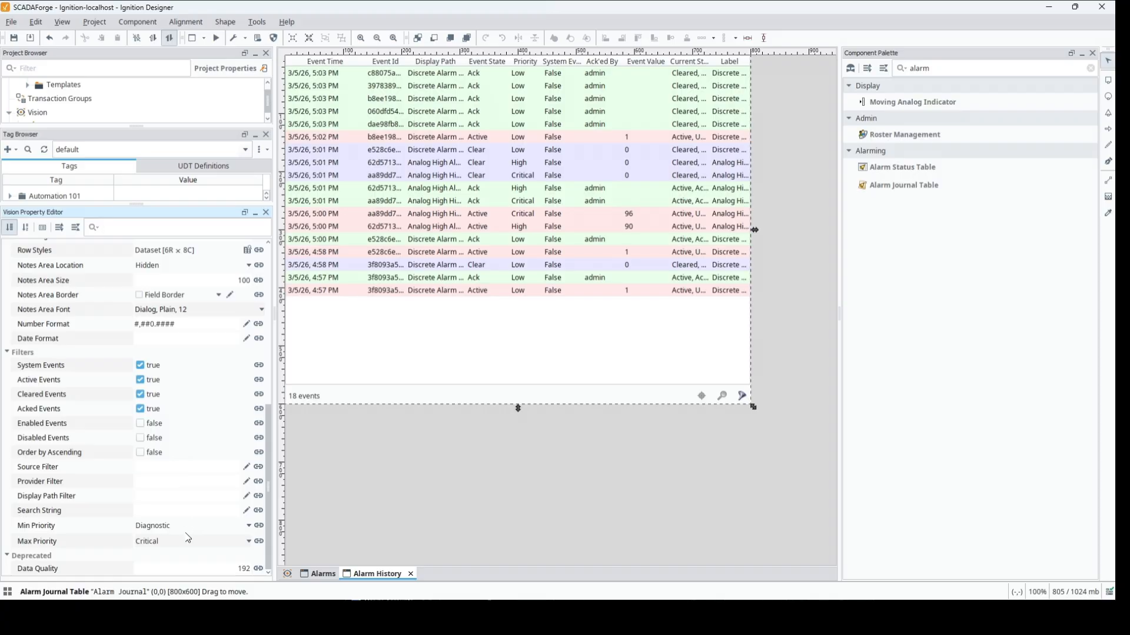
left_click(224, 525)
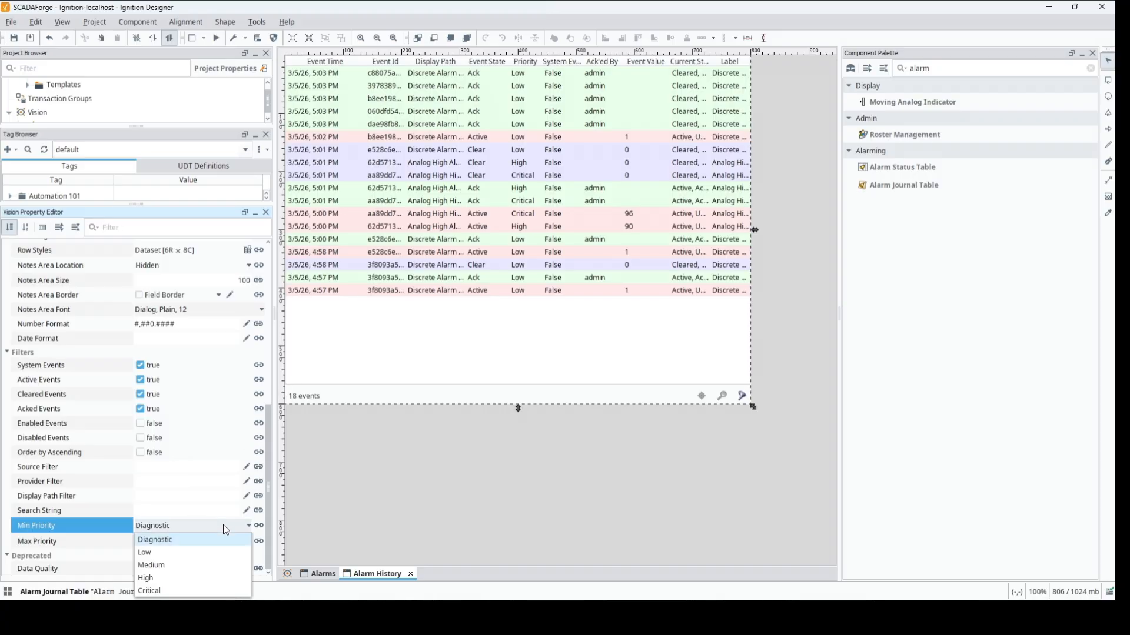
left_click(207, 581)
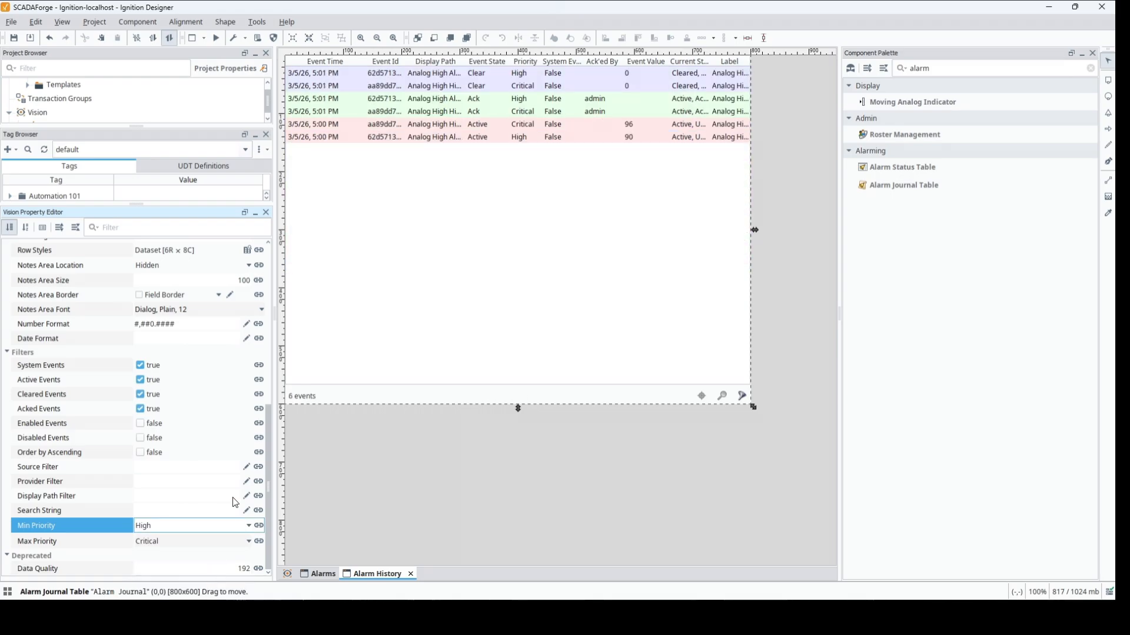
- Set the journal table's Min Priority filter to Low and switch to preview mode
left_click(246, 526)
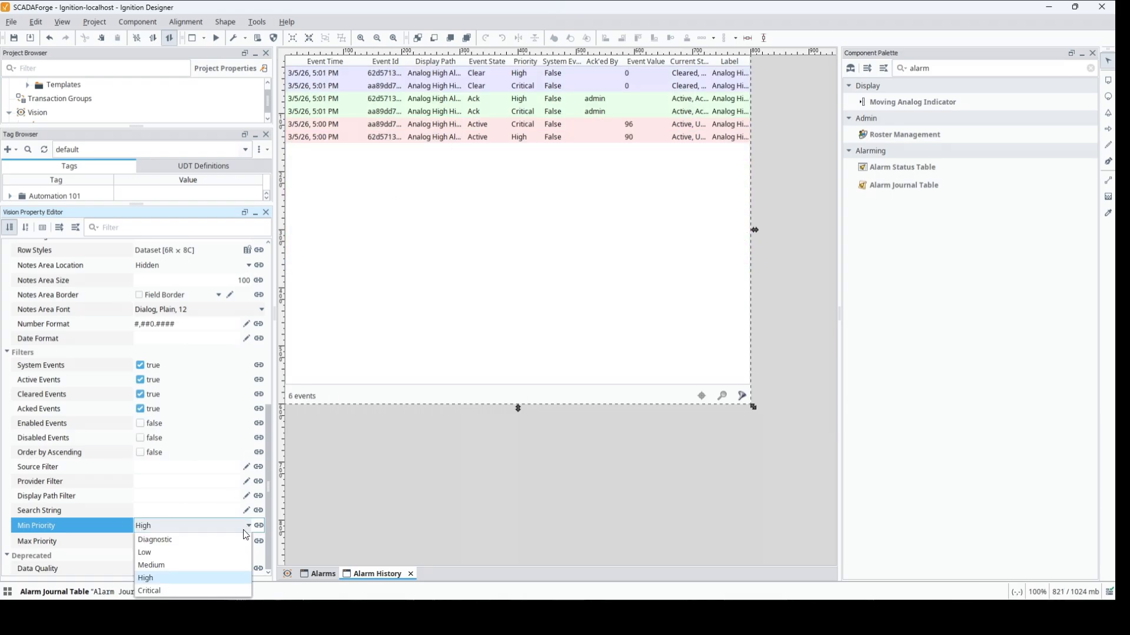
left_click(210, 553)
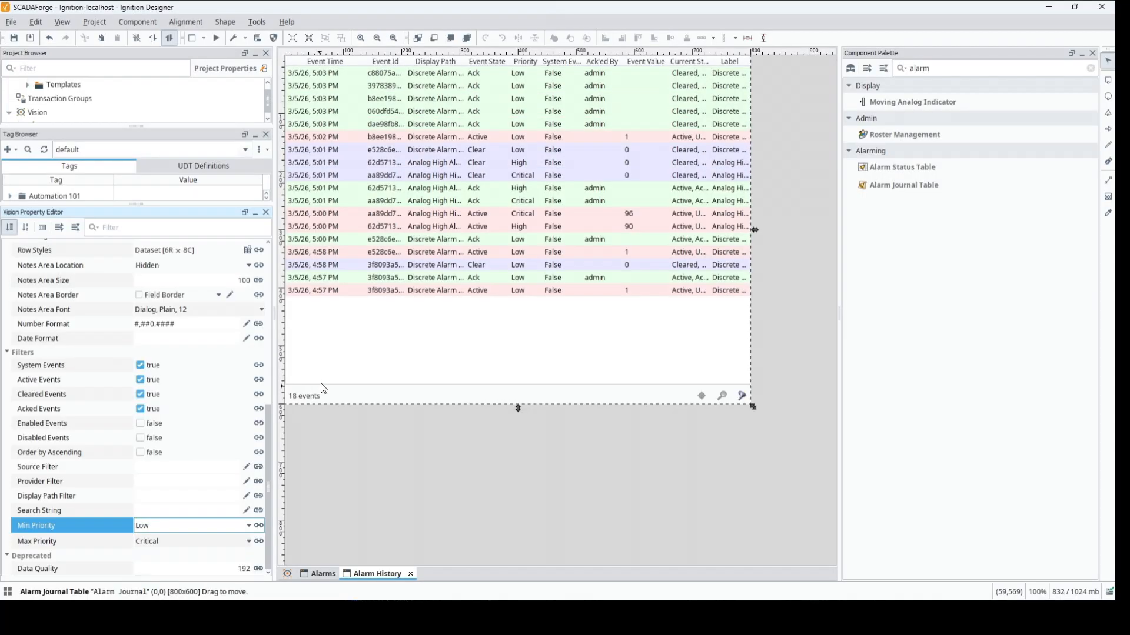
left_click(216, 38)
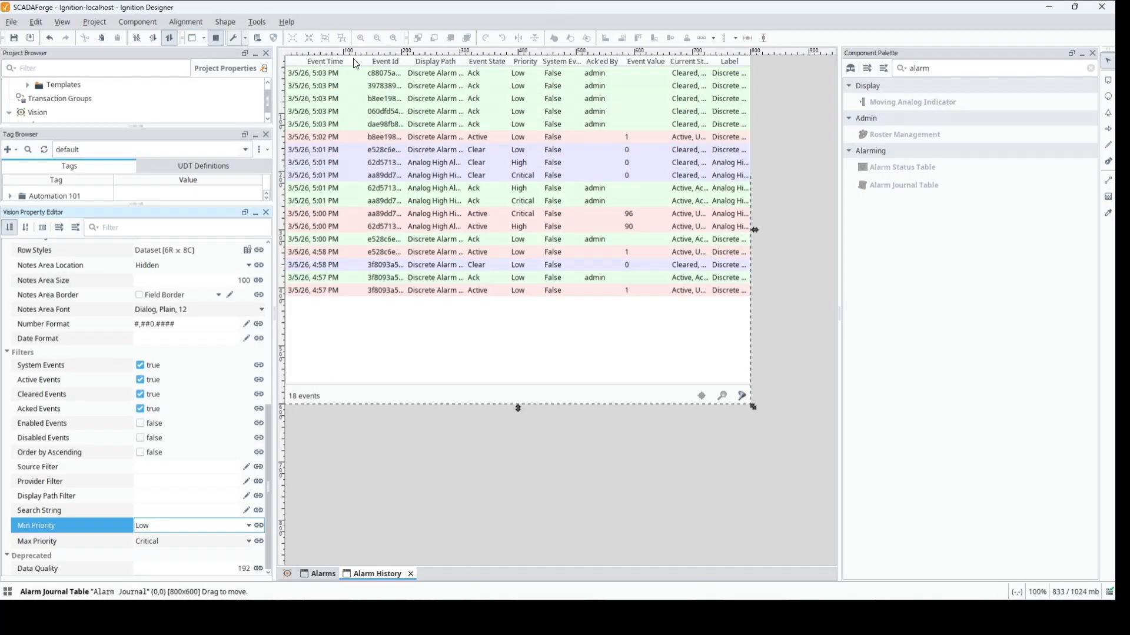
- Hide the Event Id, Display Path, System Event? and Current State columns of the alarm journal table
right_click(427, 60)
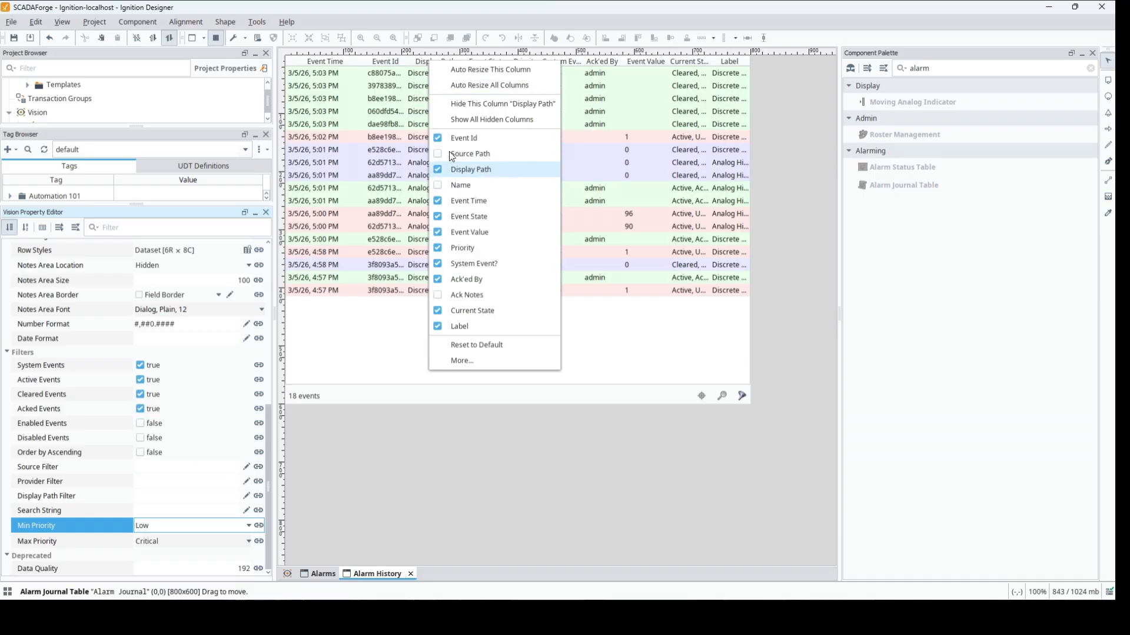
left_click(436, 137)
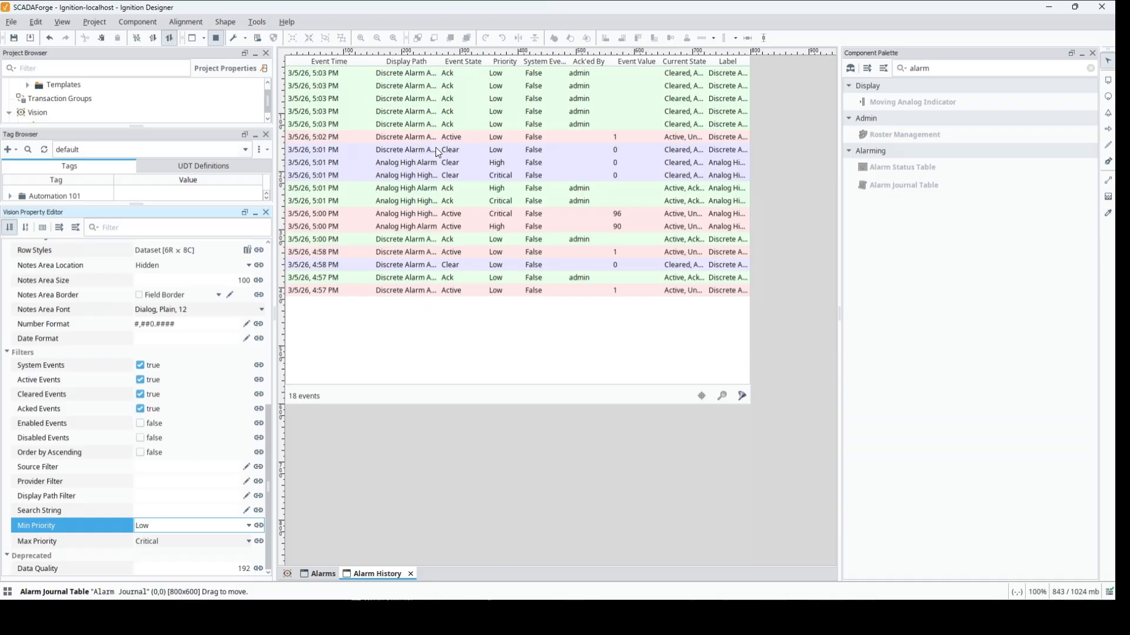
right_click(445, 61)
left_click(473, 168)
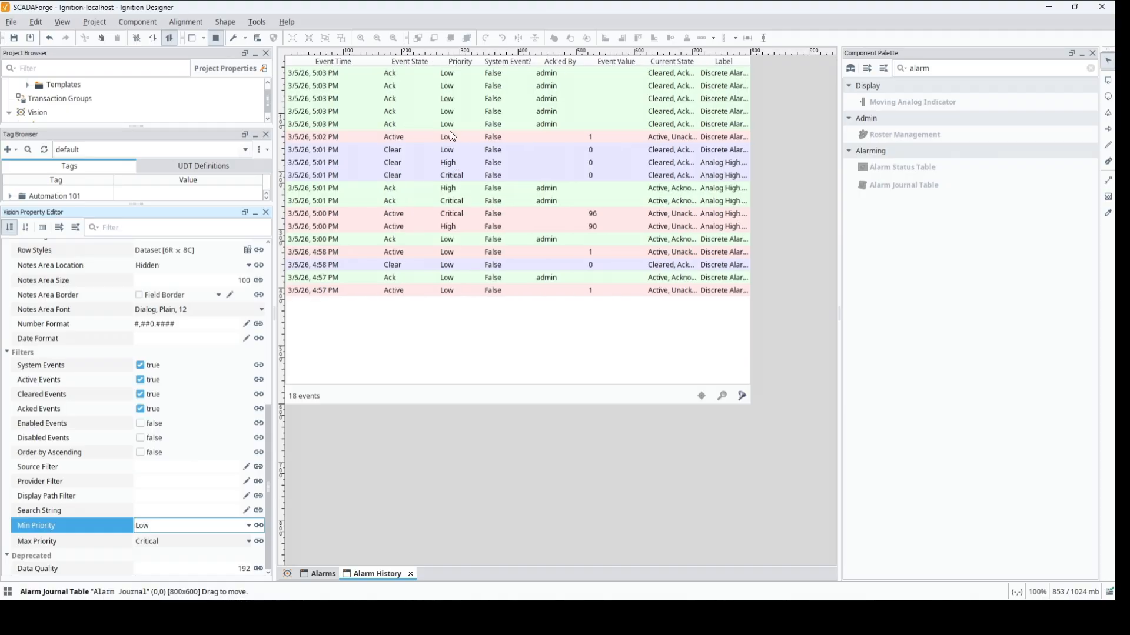
right_click(457, 62)
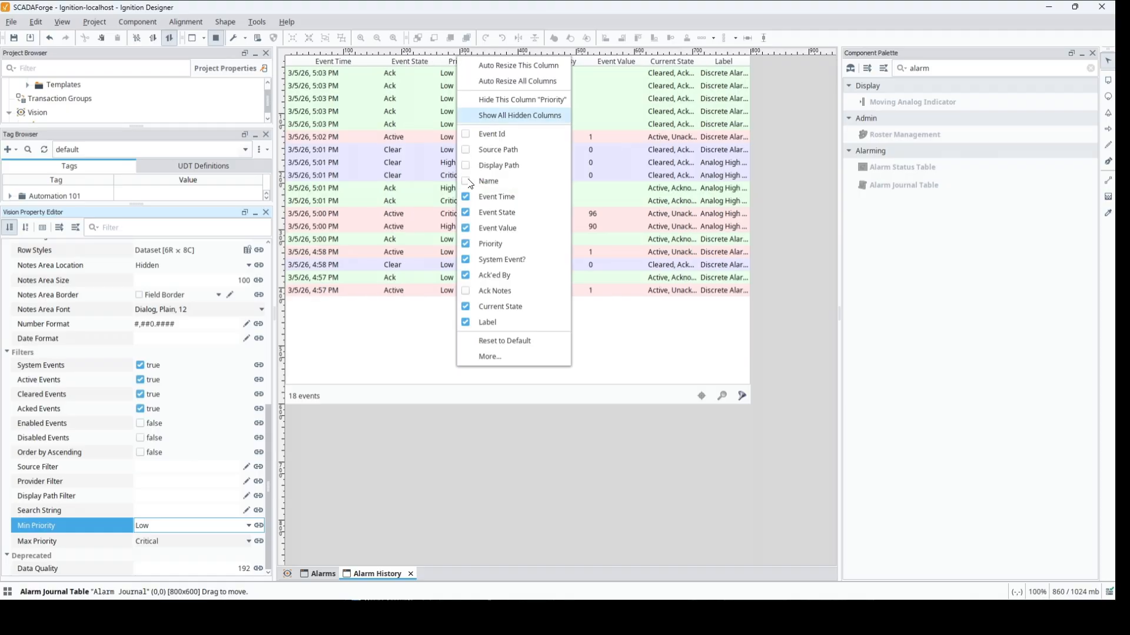
left_click(469, 260)
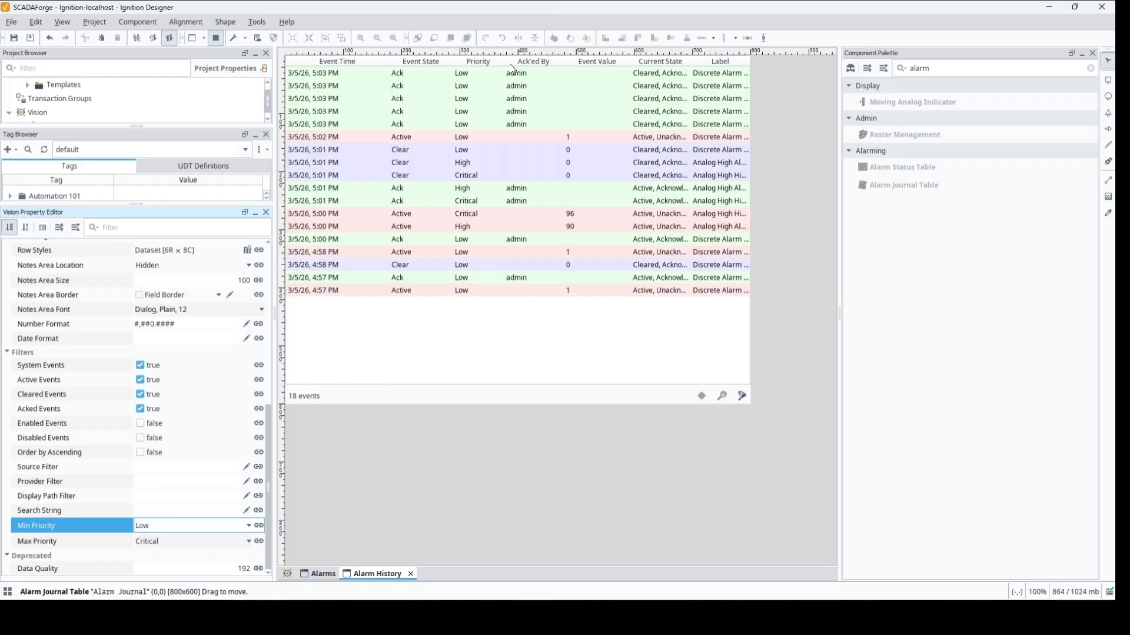
right_click(512, 64)
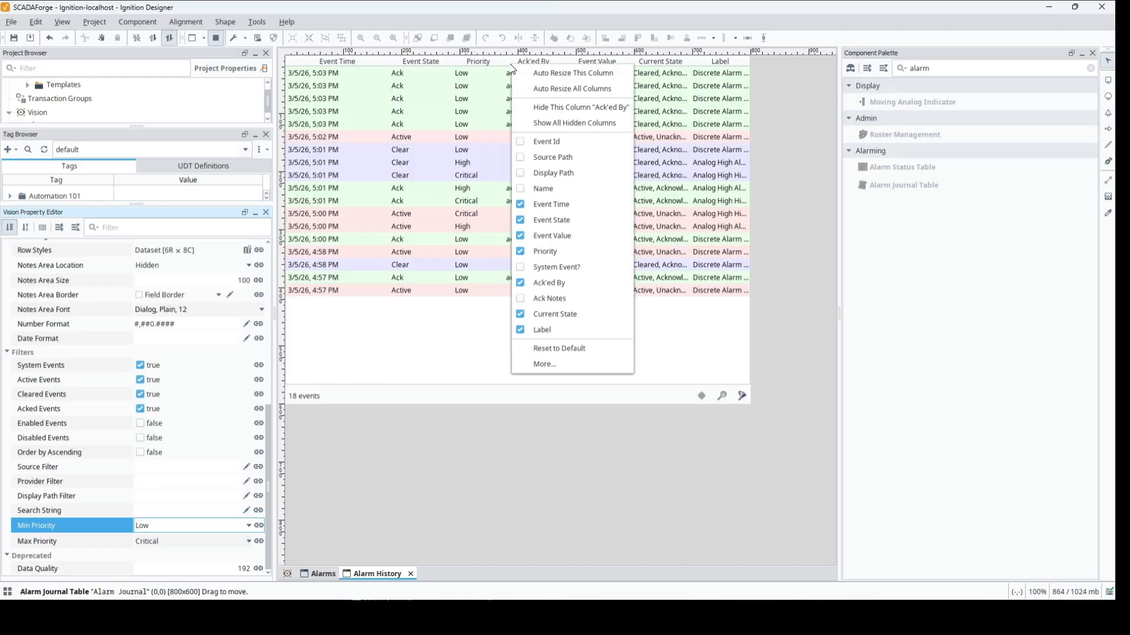
left_click(527, 318)
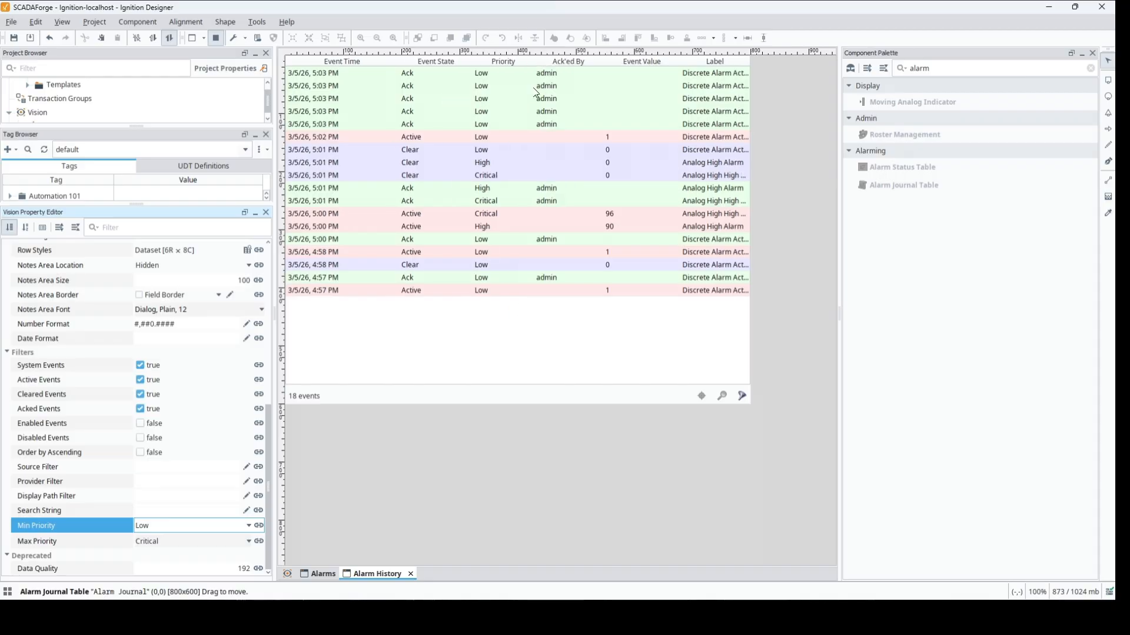
- Move the Label column directly after Event Time, widen it to fit the full alarm labels, and narrow the Event Time column
left_click_drag(697, 69, 448, 72)
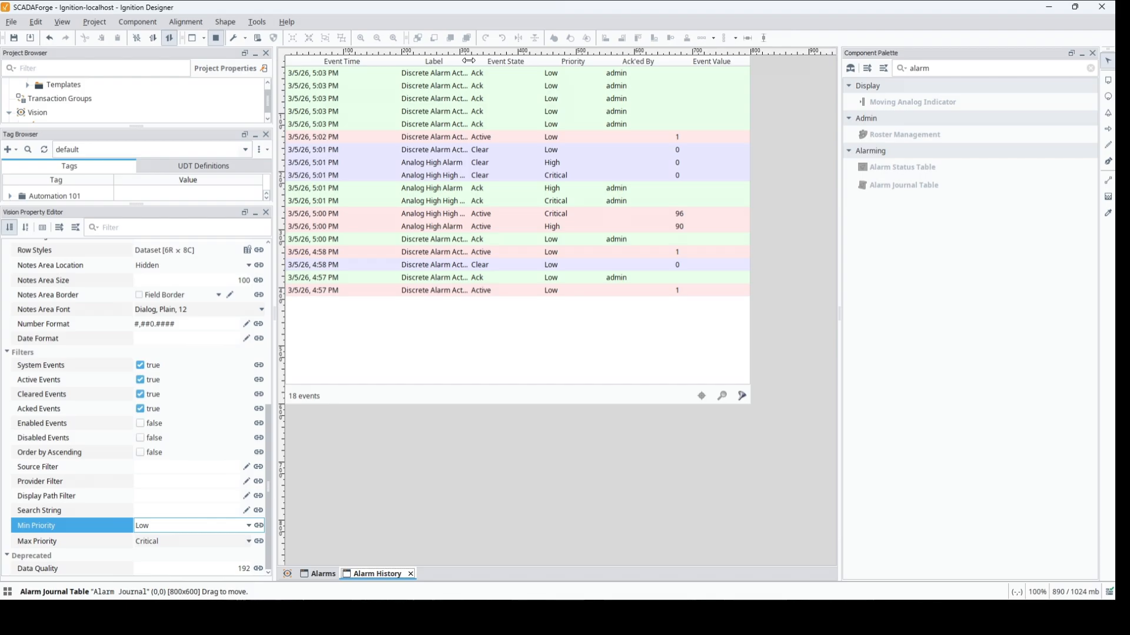
left_click_drag(469, 61, 557, 61)
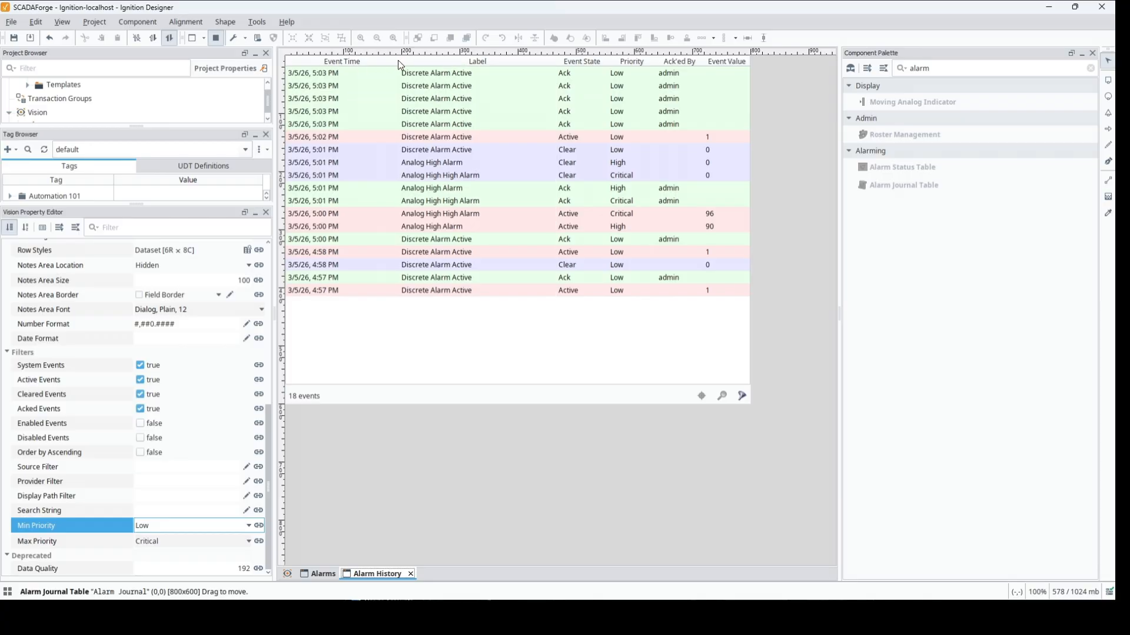
left_click_drag(399, 61, 357, 61)
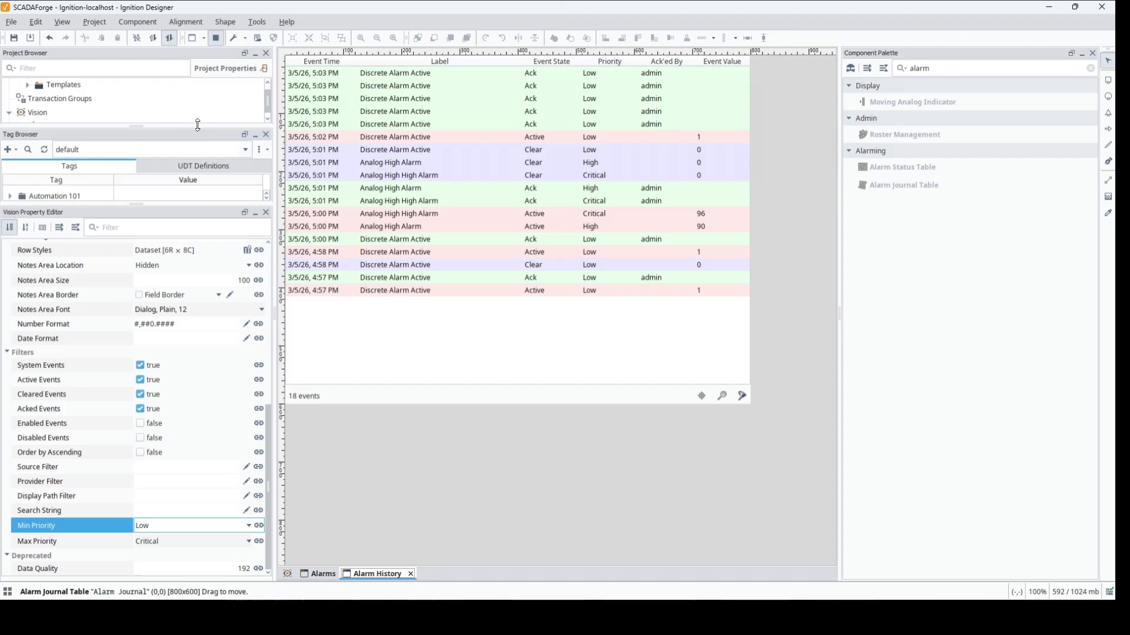
- In design mode, copy the Alarm Journal table from the Alarm History window and paste it over the status table in the Alarms window
left_click_drag(200, 126, 196, 335)
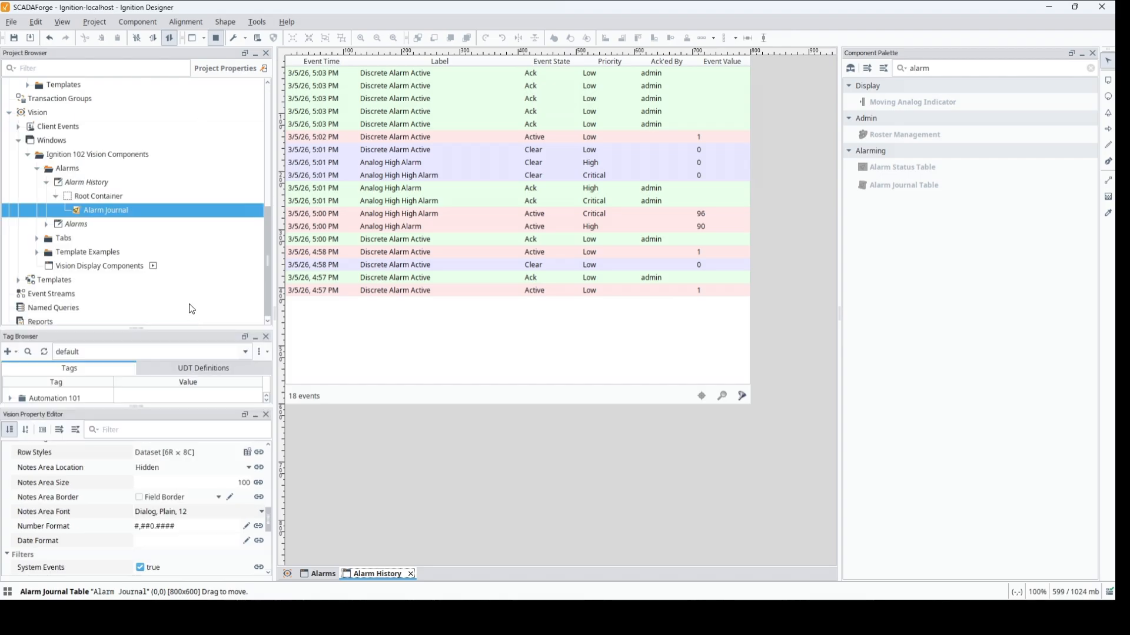
left_click(520, 201)
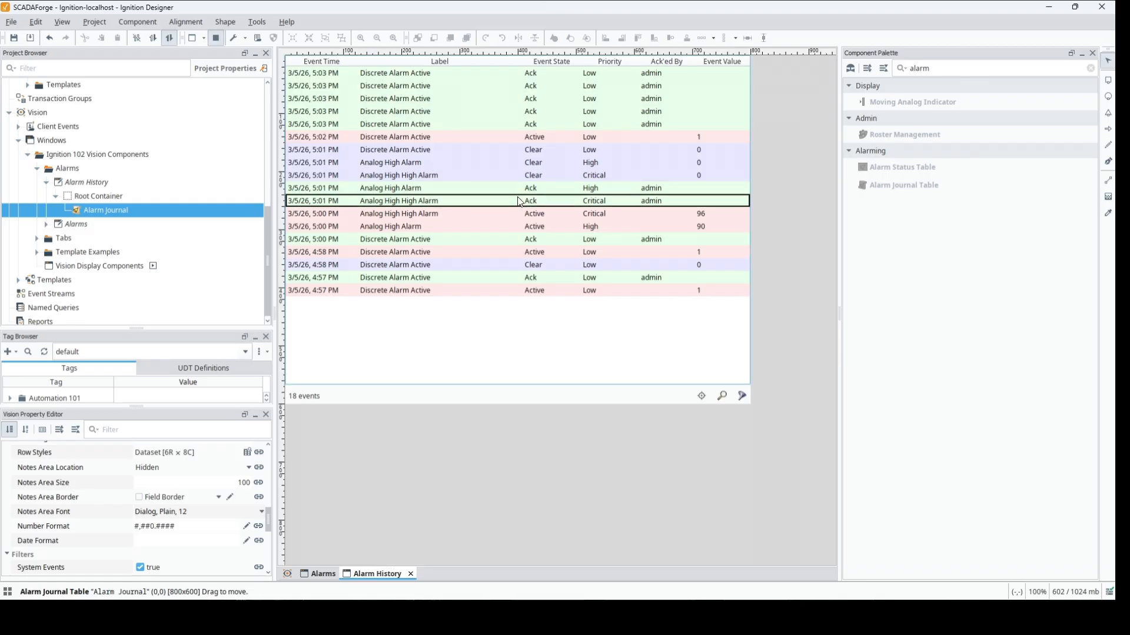
left_click(218, 40)
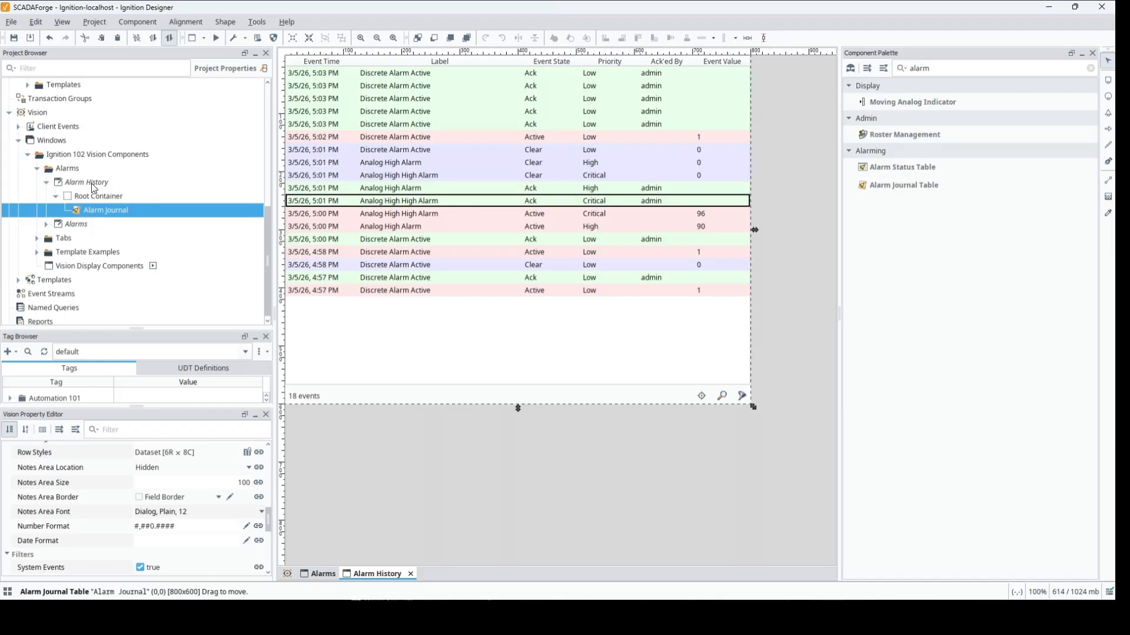
double_click(76, 227)
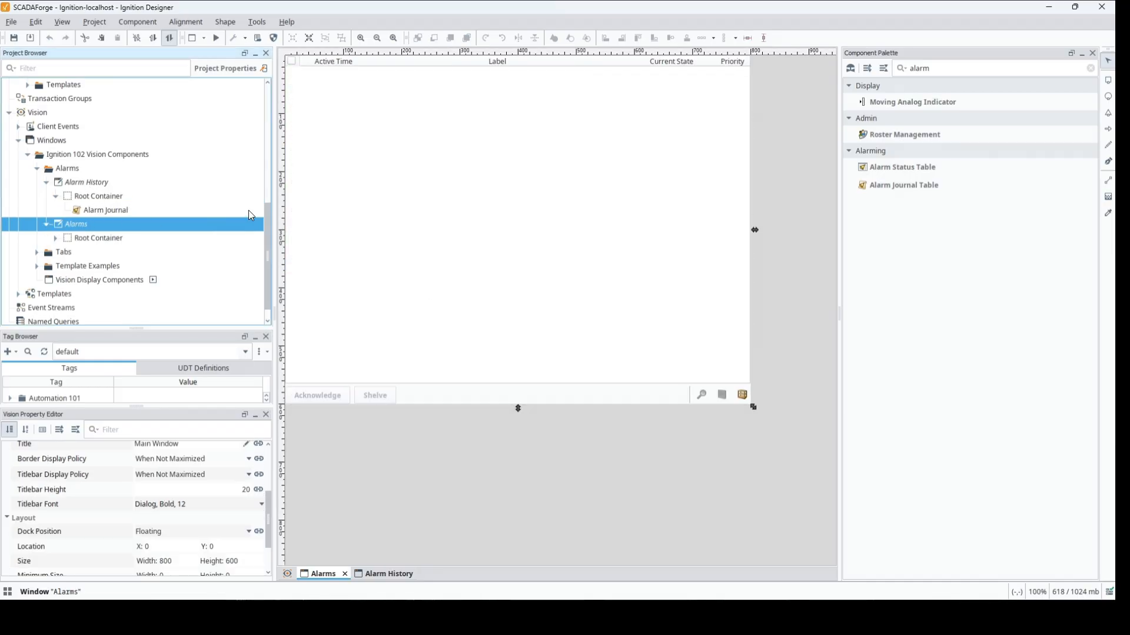
left_click(461, 193)
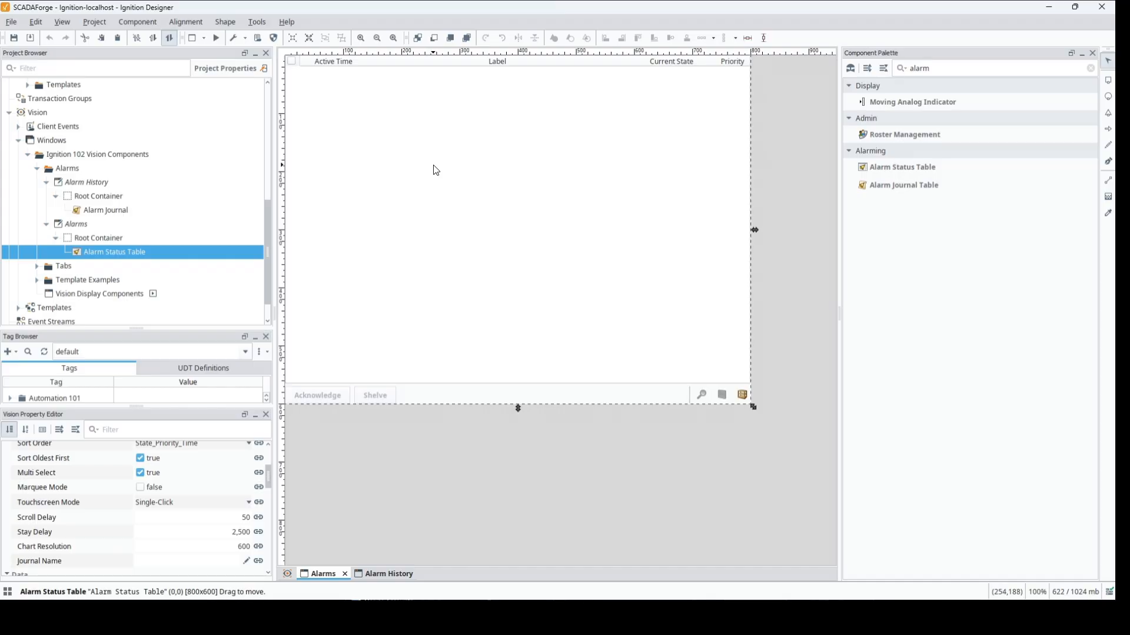
key("ctrl+v")
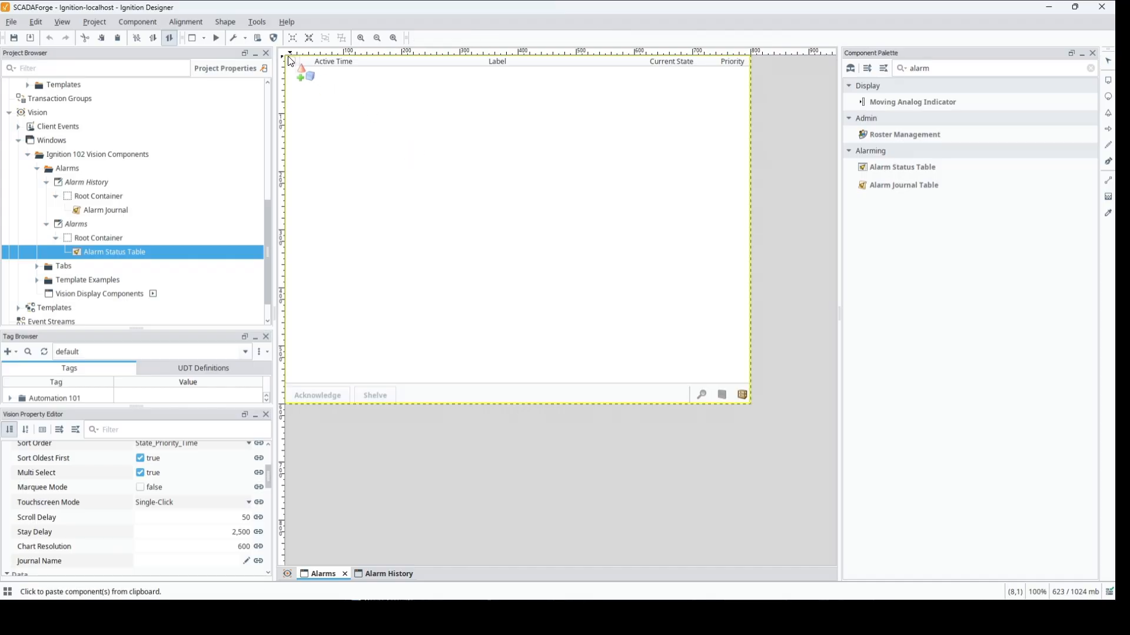
left_click(288, 56)
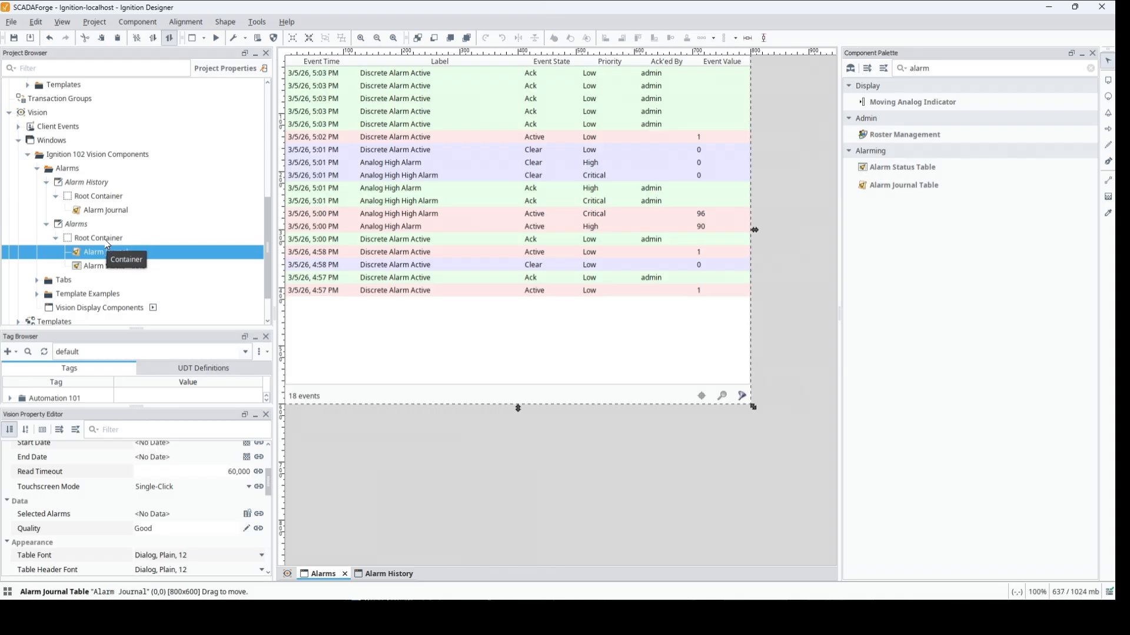
- Extend the Alarms window's root container downward to leave an empty strip below the tables, and reset the designer panels
left_click(518, 412)
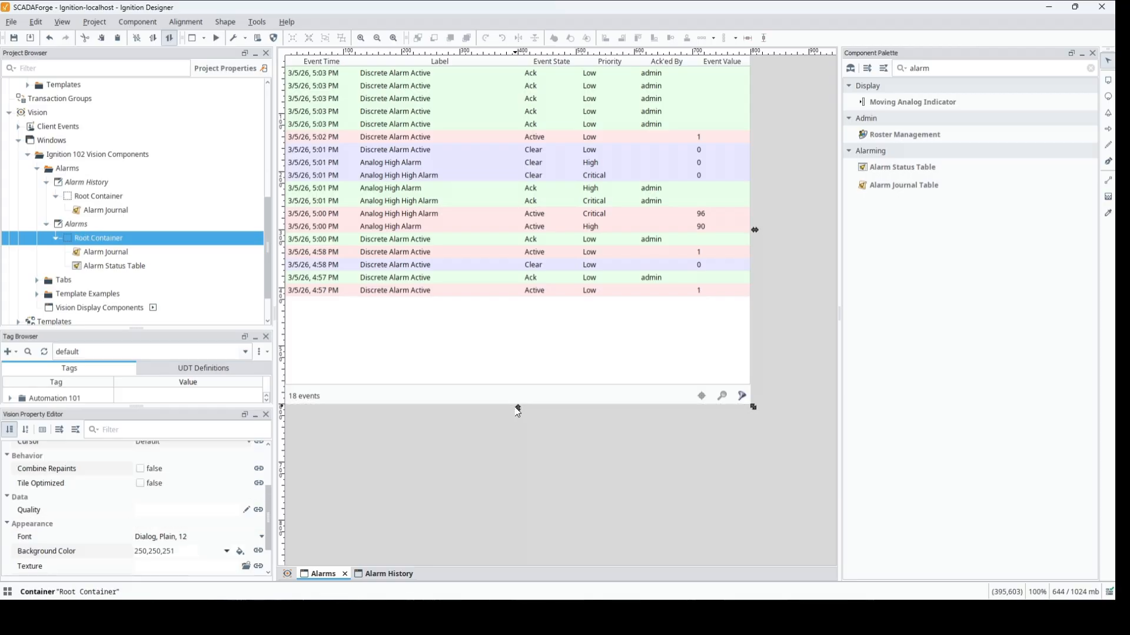
left_click_drag(518, 410, 518, 439)
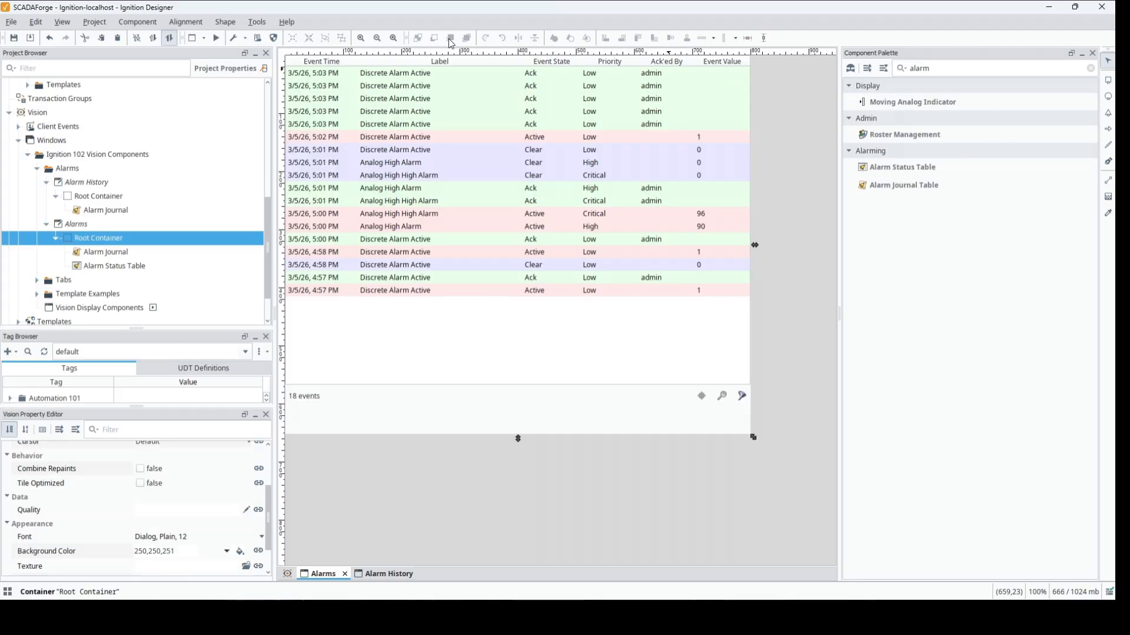
left_click(137, 23)
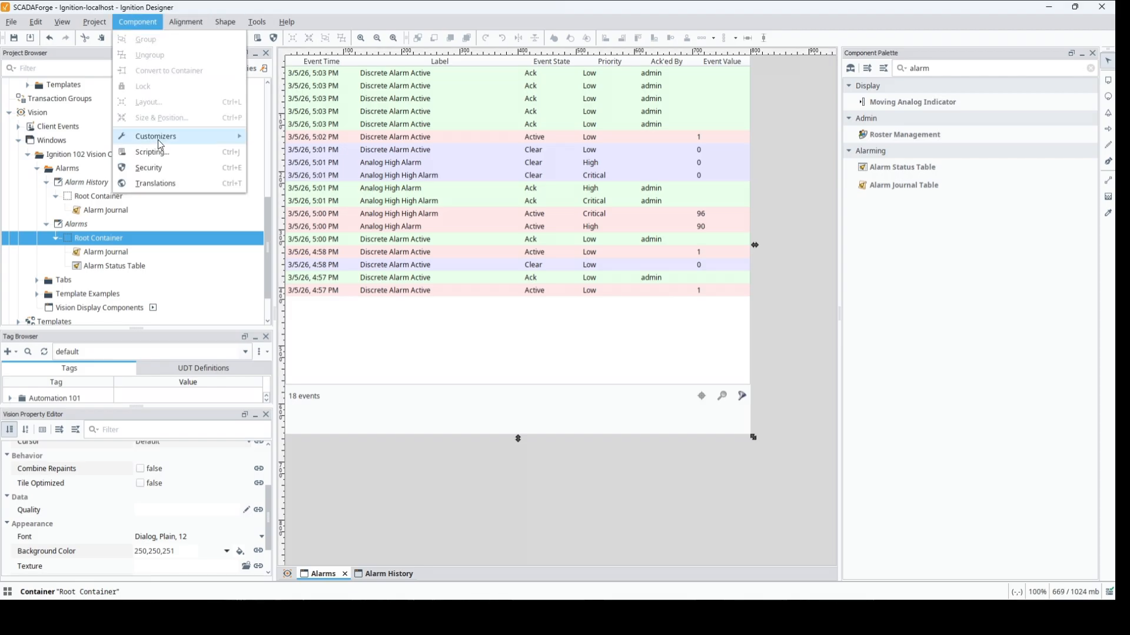
left_click(80, 26)
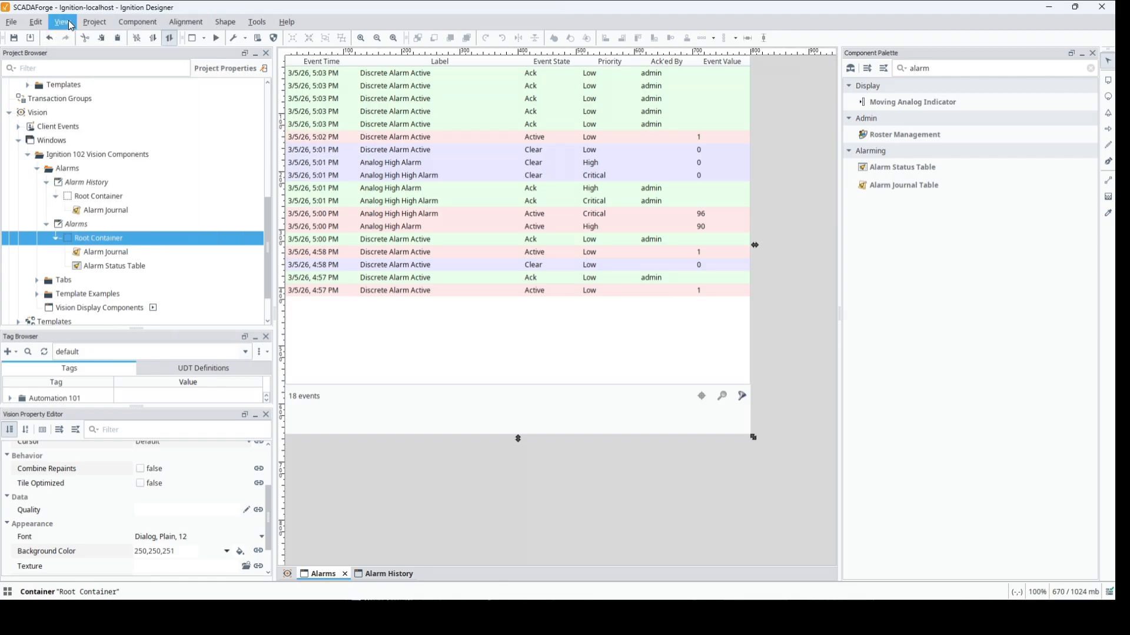
left_click(63, 22)
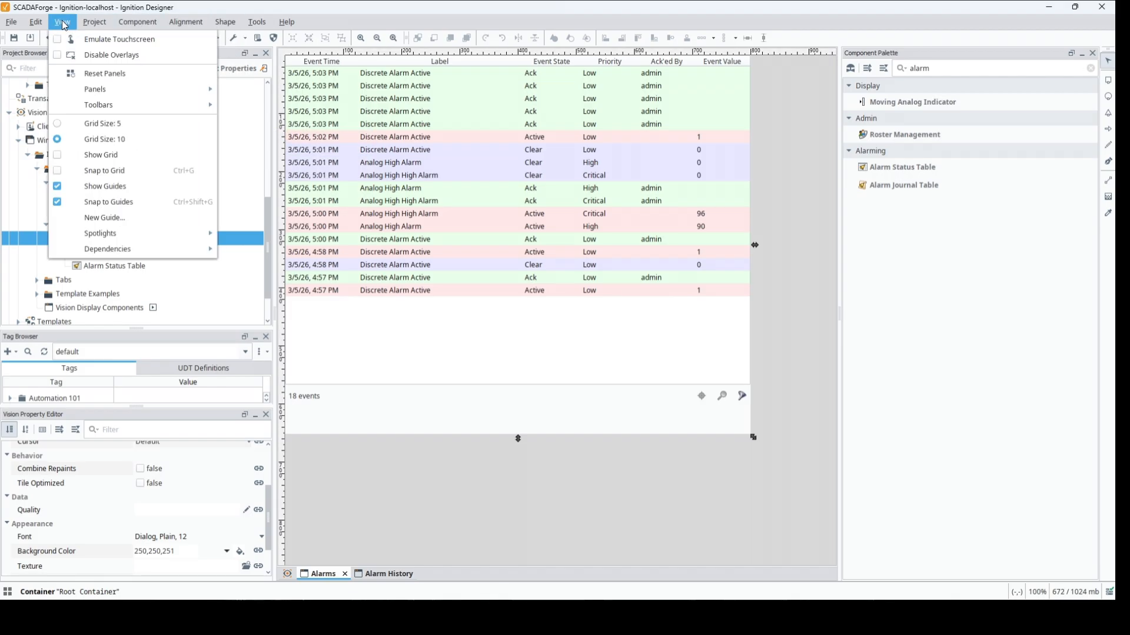
left_click(81, 71)
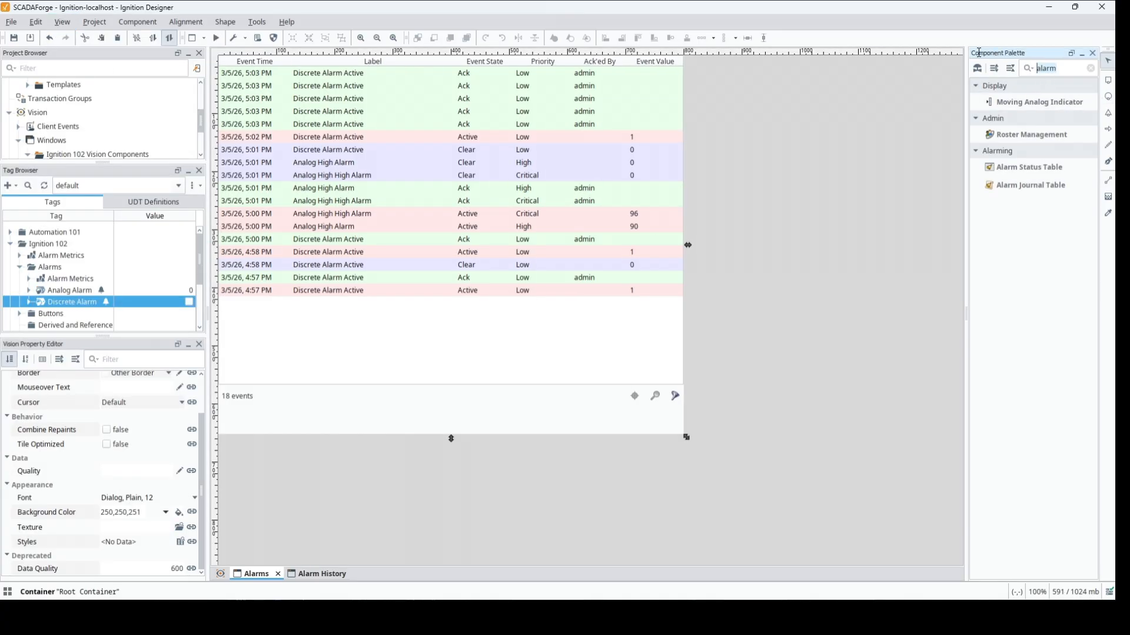
- Clear the component filter, add a Check Box in the empty strip below the journal table and center it horizontally
left_click(1092, 68)
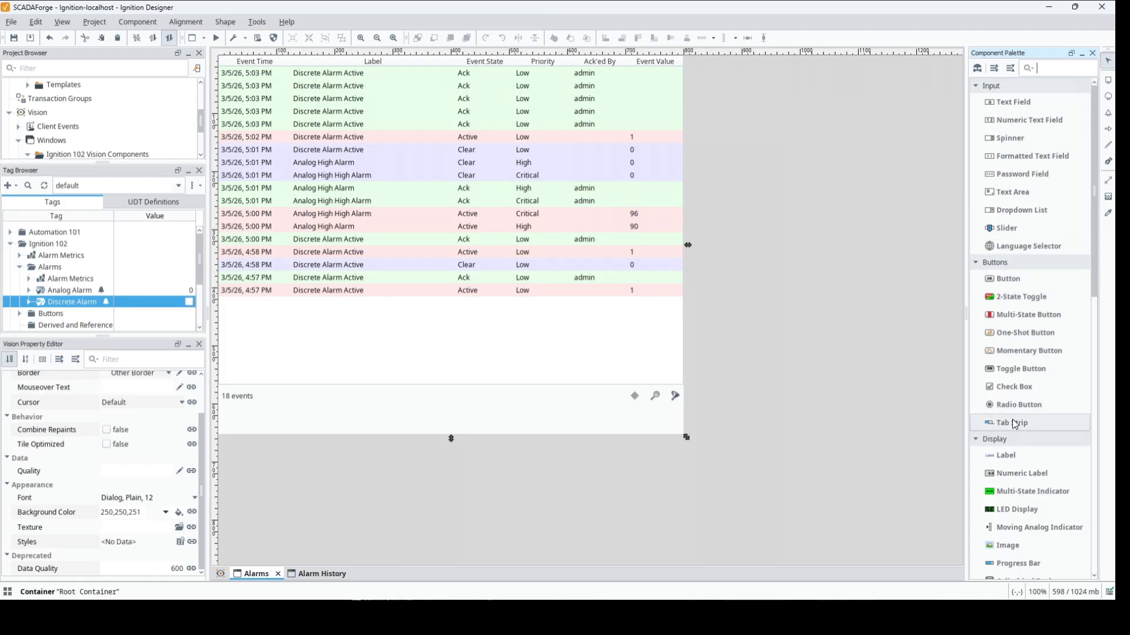
left_click_drag(1005, 386, 400, 421)
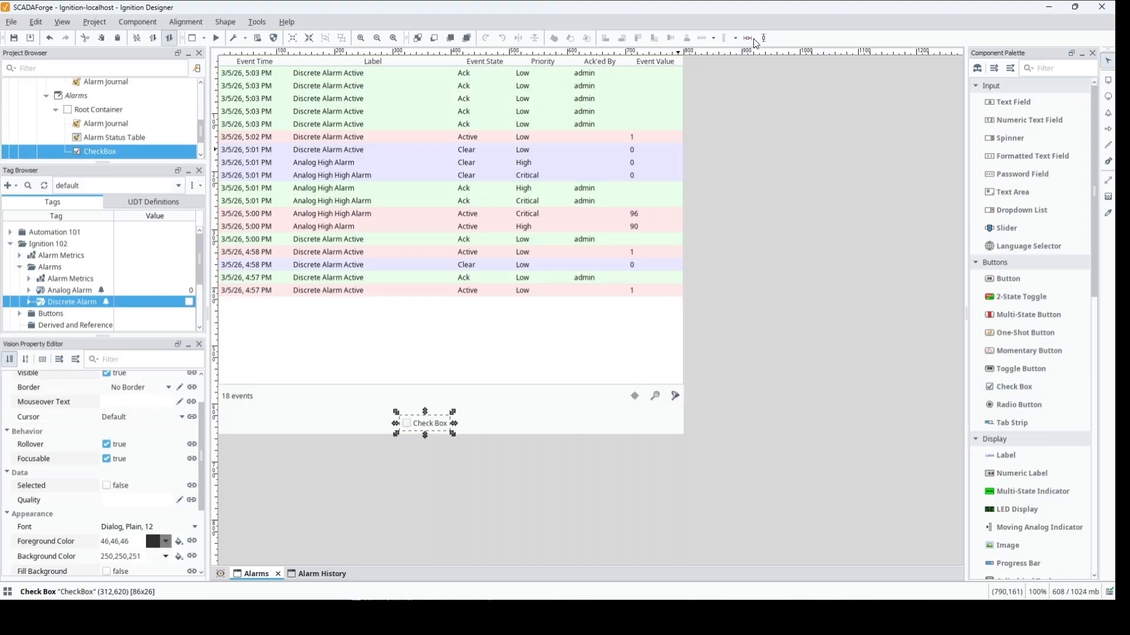
left_click(747, 38)
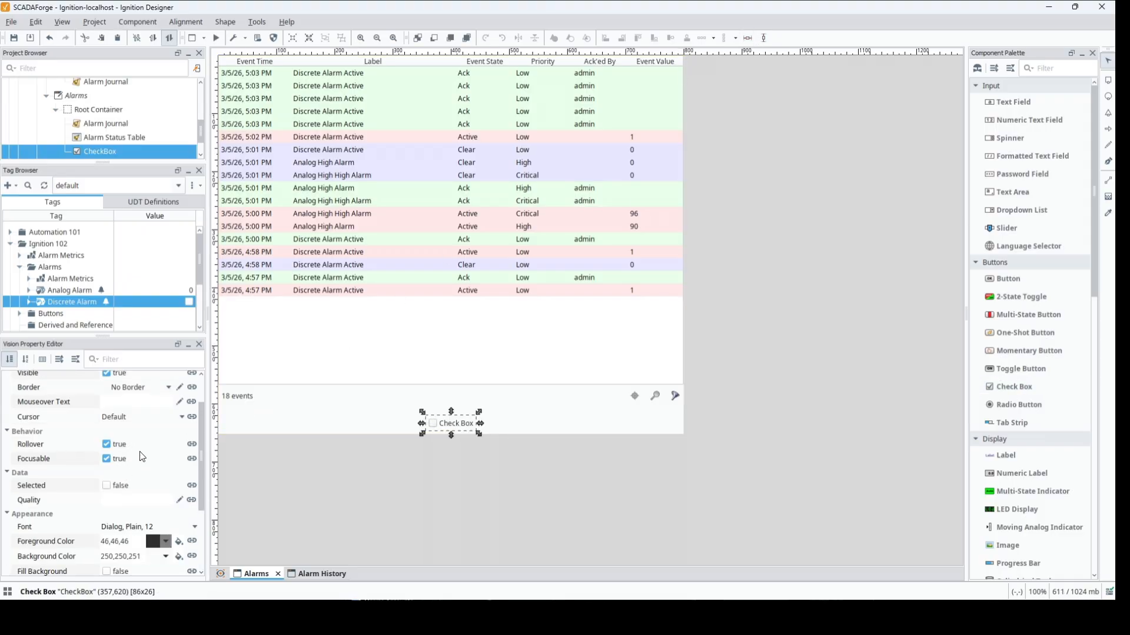
- Set the check box's text to Show History, widen it to about 201 pixels and center it horizontally again
scroll(151, 480, "down", 2)
scroll(151, 485, "down", 1)
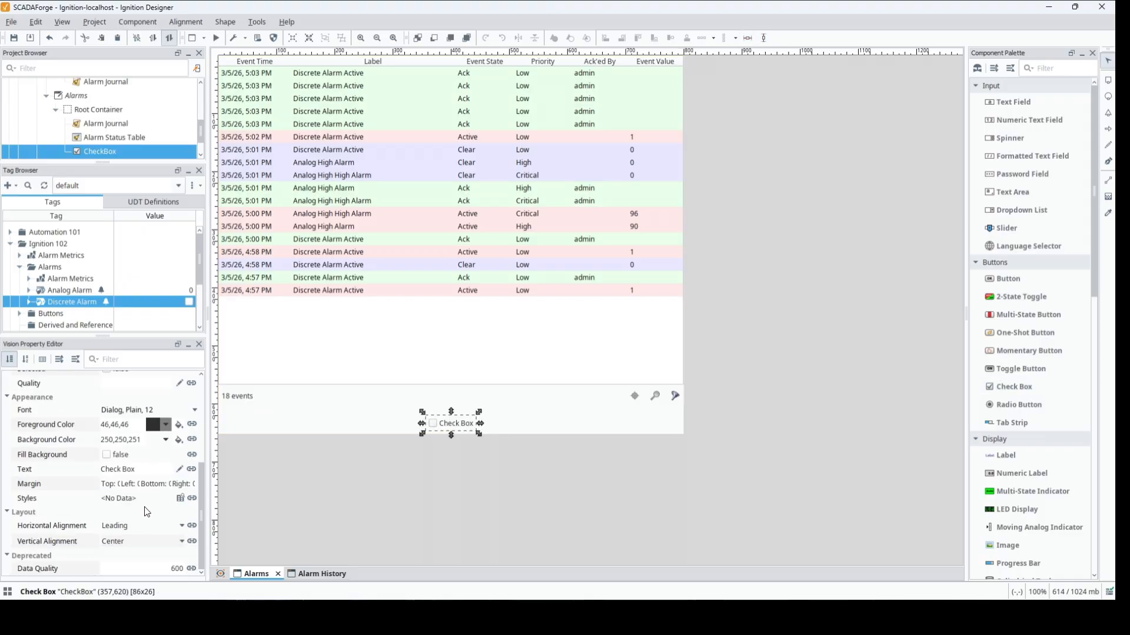
left_click(144, 470)
type("Show History")
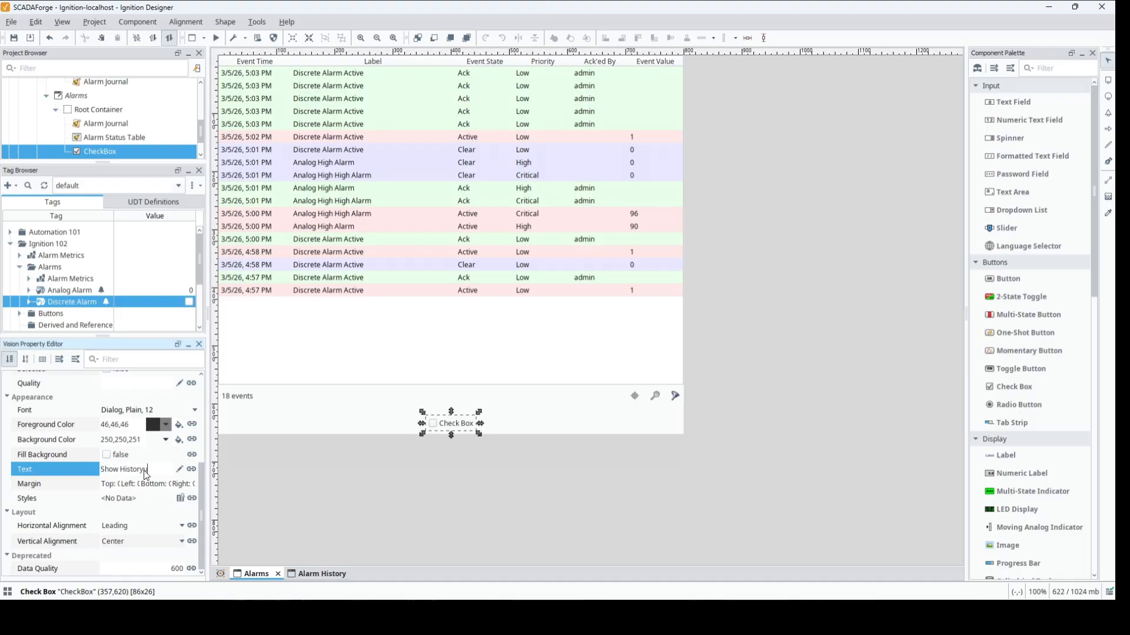
left_click(146, 483)
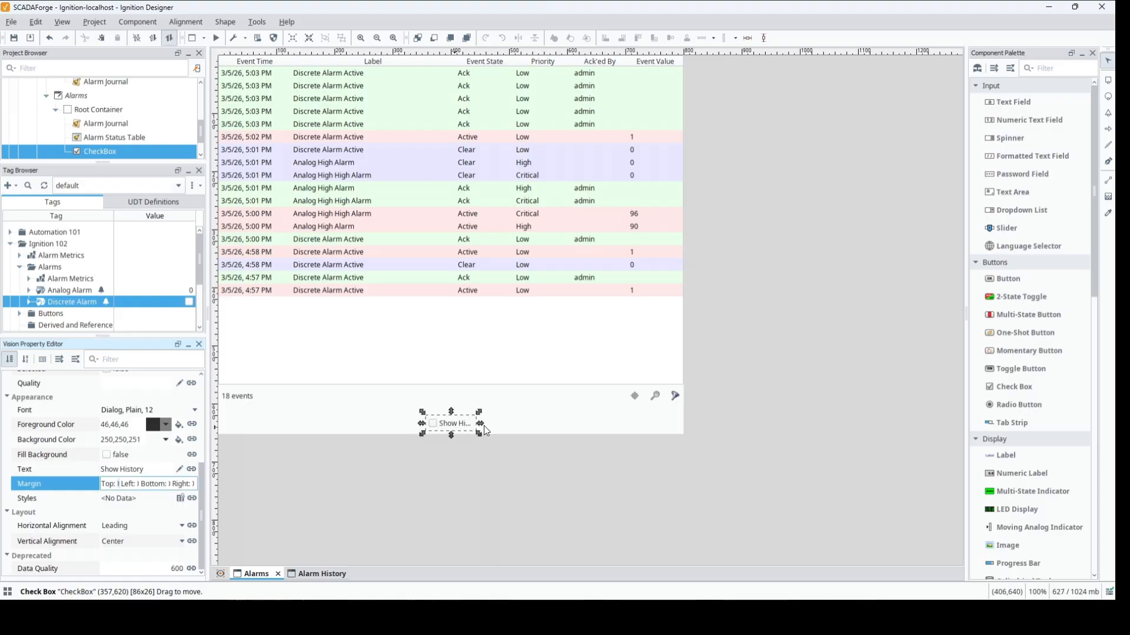
left_click_drag(481, 431, 546, 431)
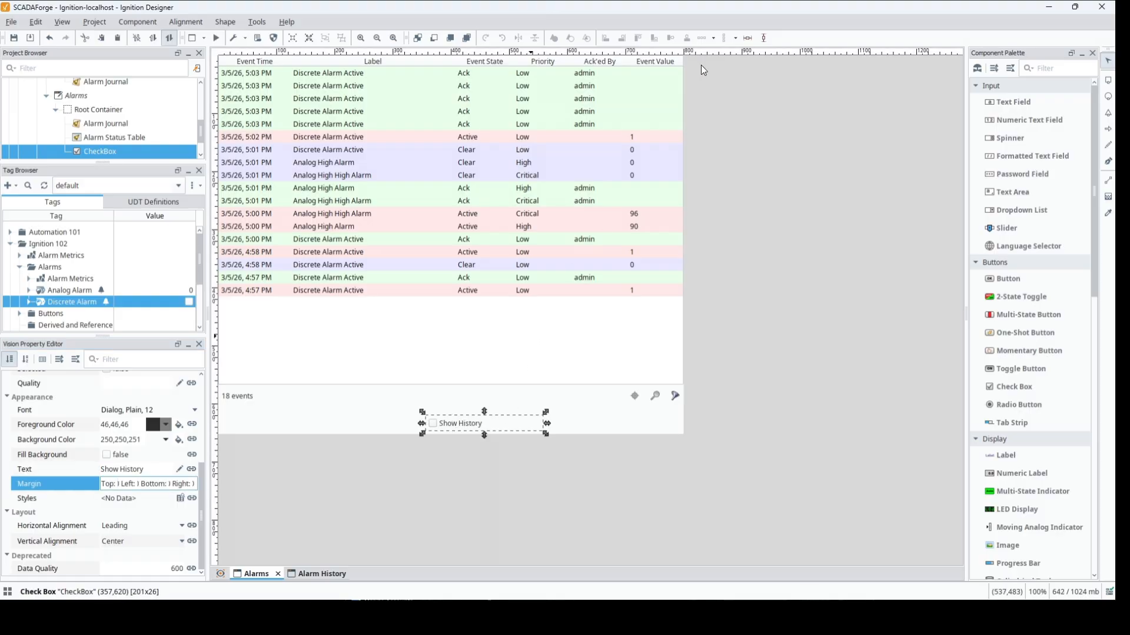
left_click(750, 39)
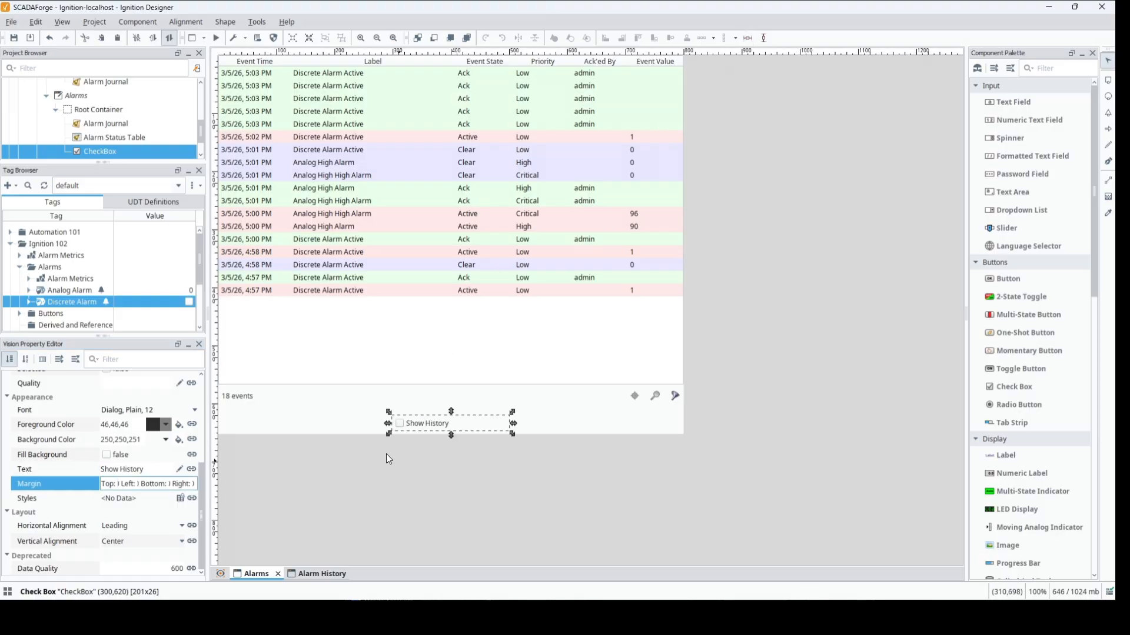
- Bind the Visible property of the Alarms window's Alarm Journal table to the CheckBox's Selected property
left_click(377, 357)
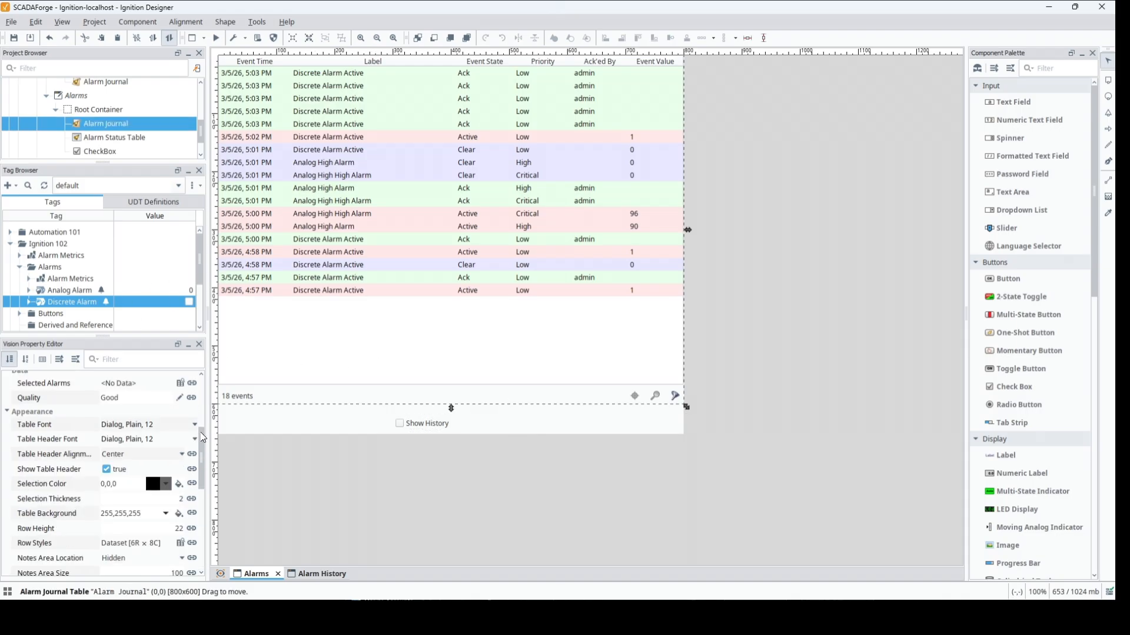
scroll(204, 407, "up", 3)
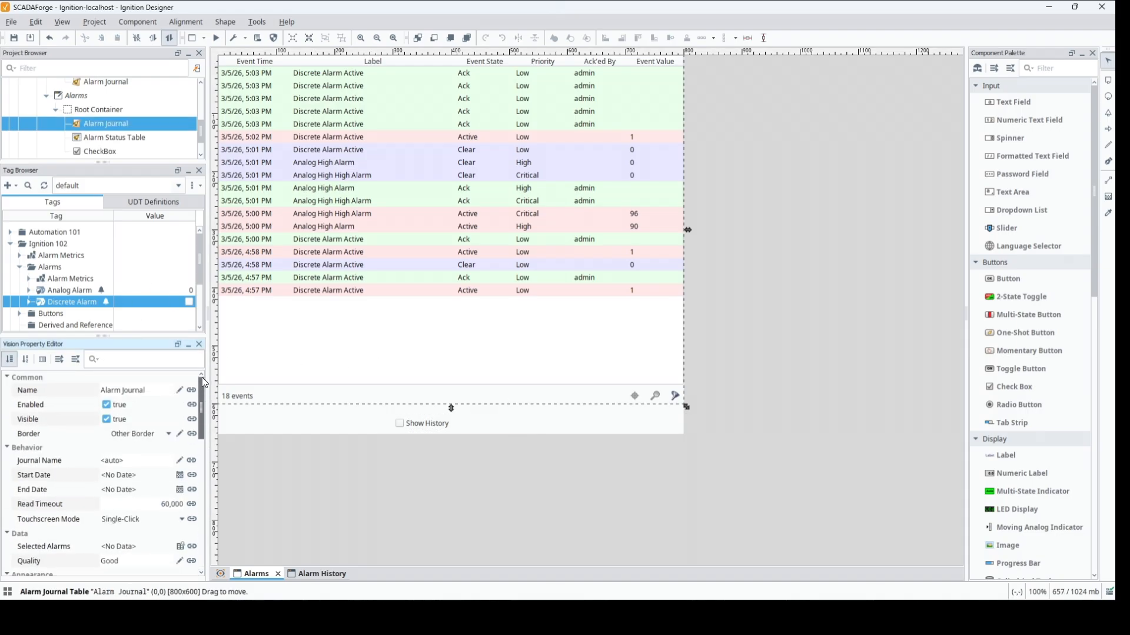
left_click(192, 420)
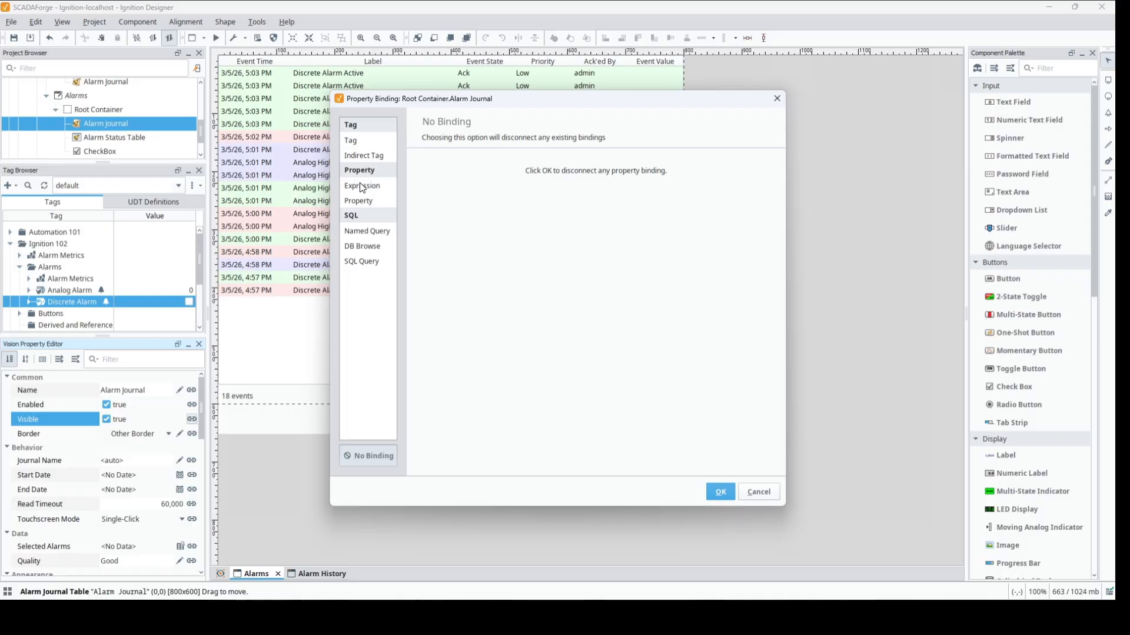
left_click(358, 200)
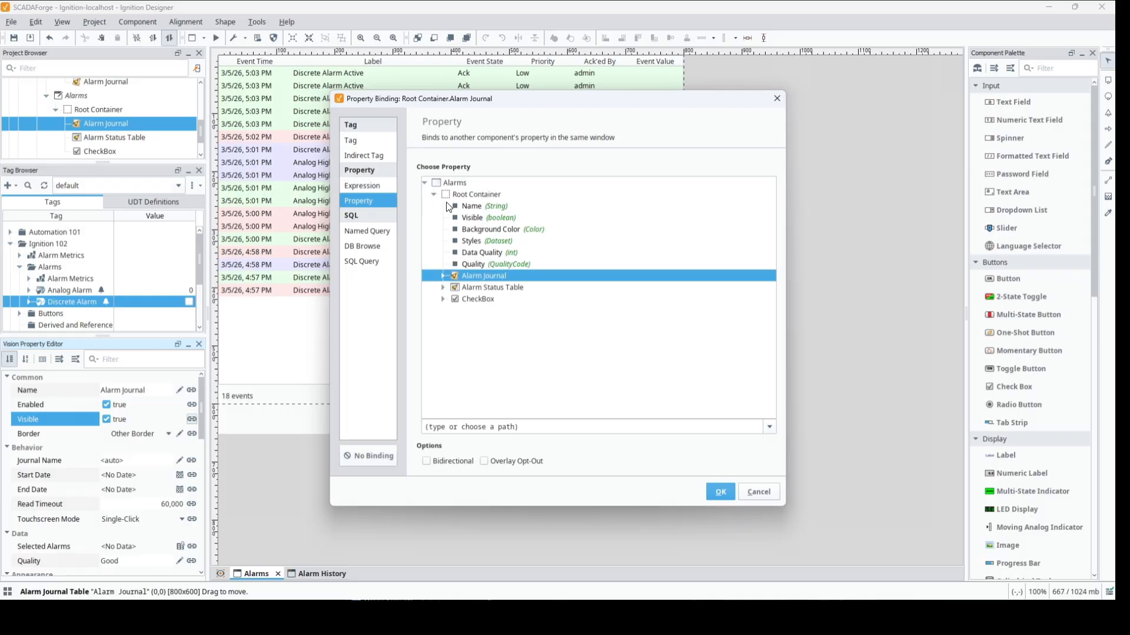
left_click(443, 300)
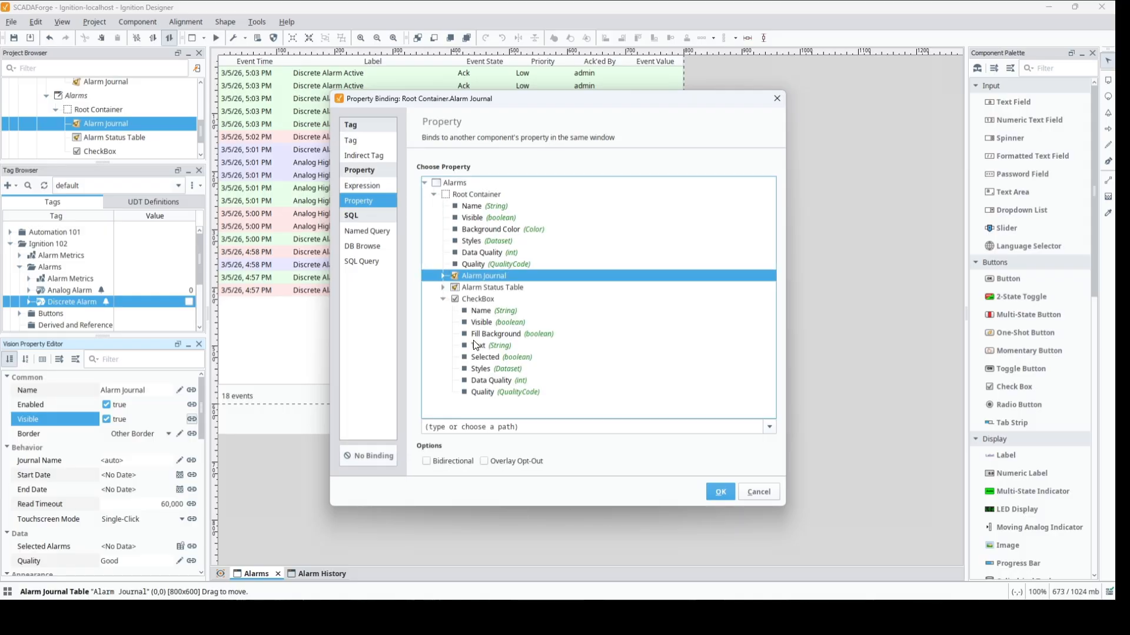
left_click(477, 357)
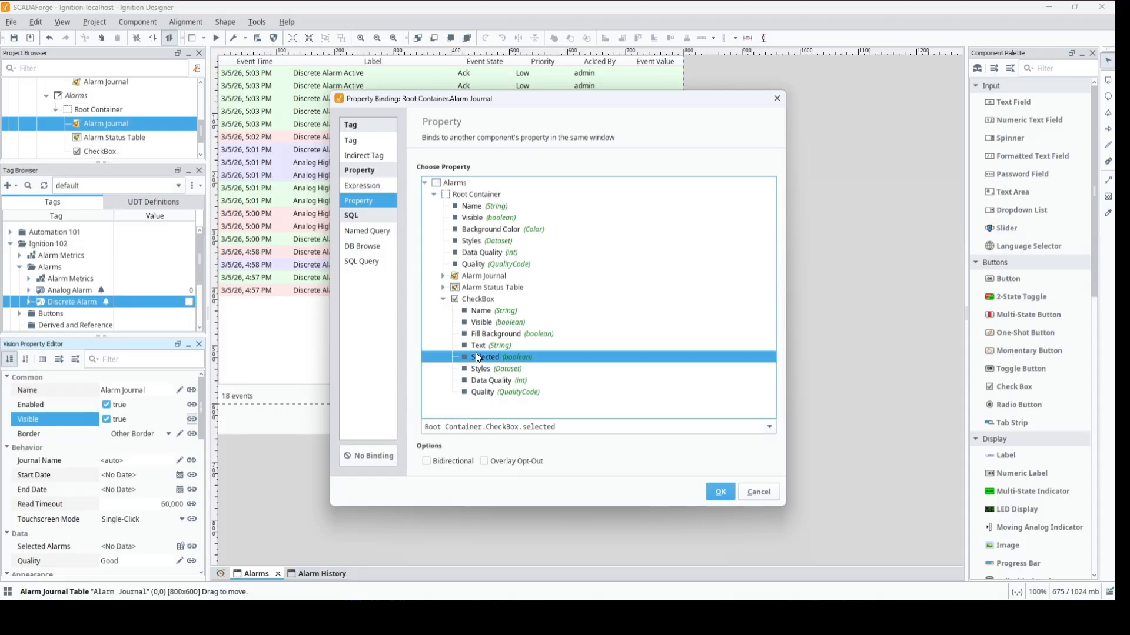
left_click(718, 496)
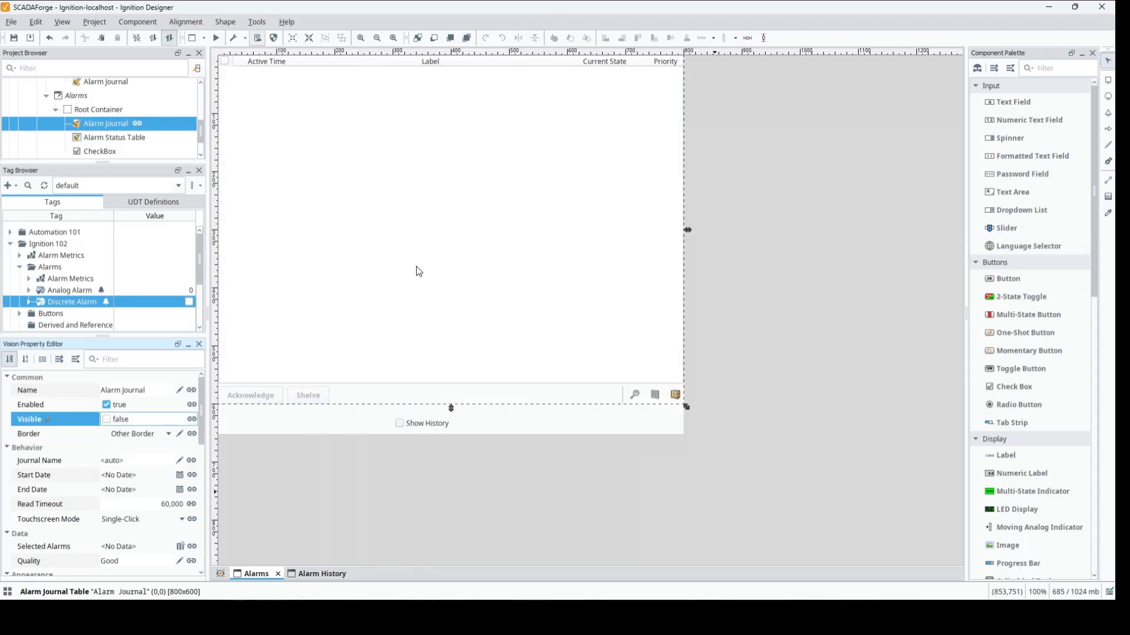
- Bind the Alarm Status Table's Visible property to an expression that negates (!) Root Container.CheckBox.selected
left_click(412, 250)
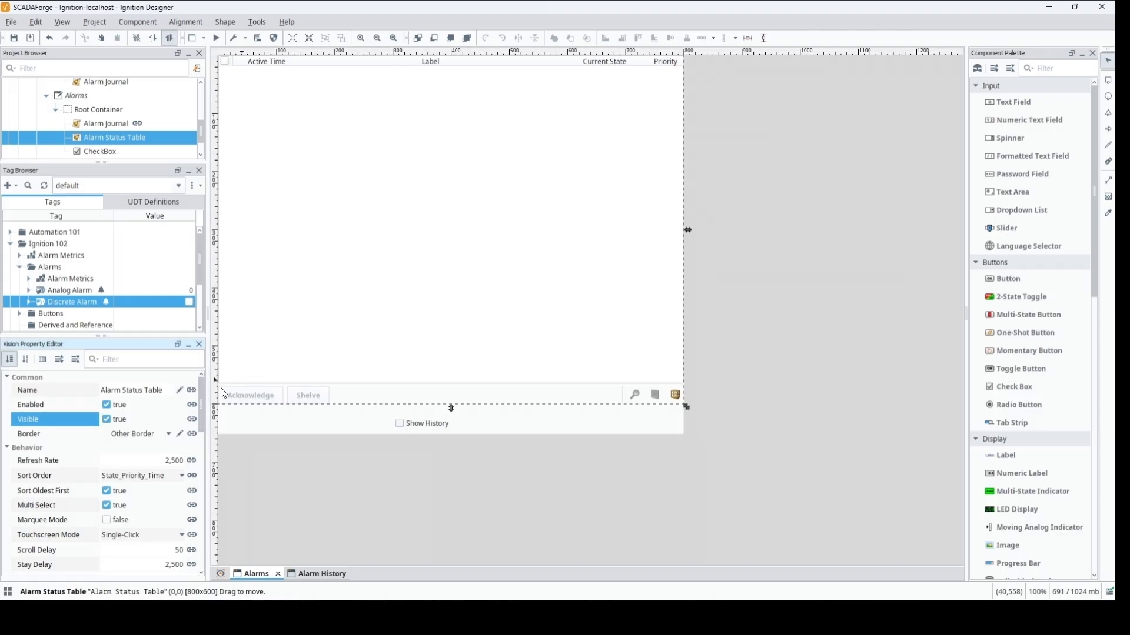
left_click(193, 421)
left_click(192, 419)
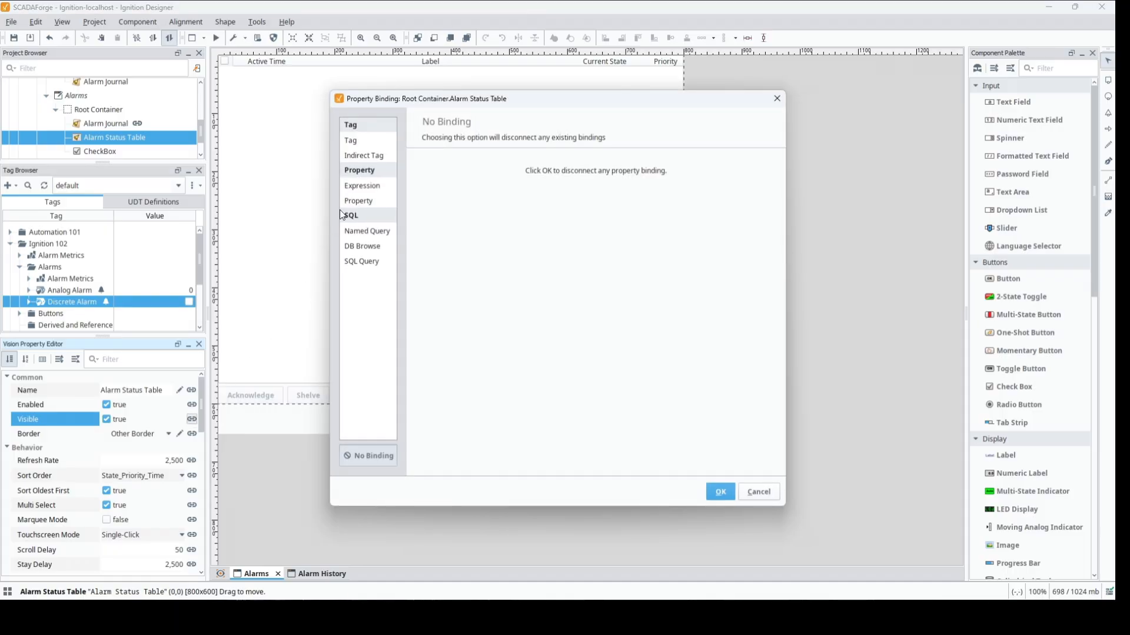
left_click(356, 185)
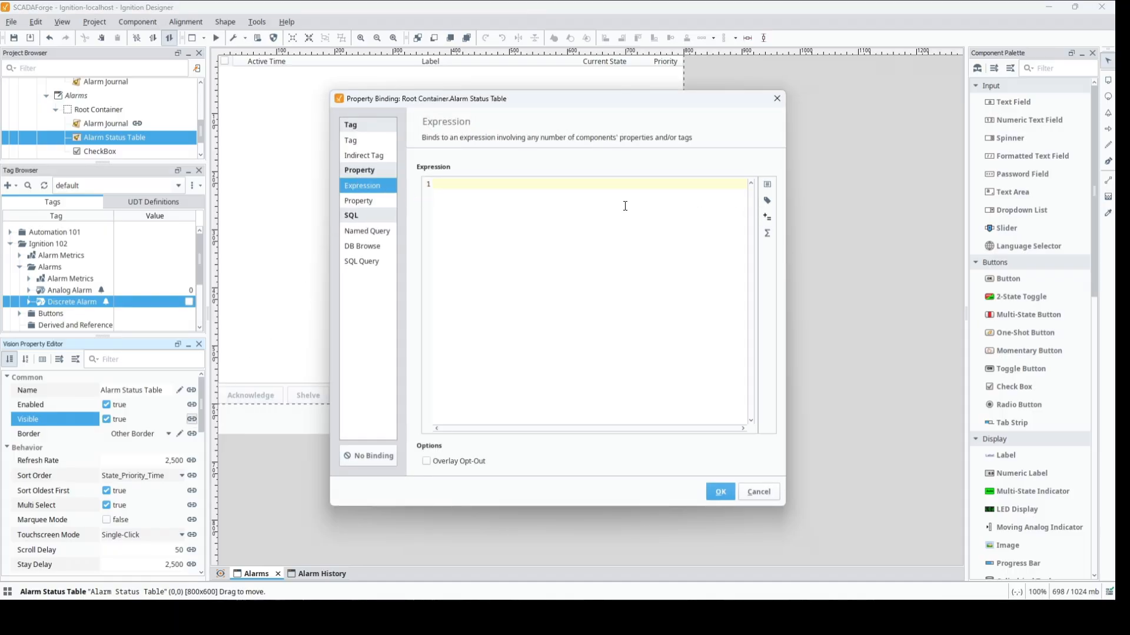
left_click(766, 185)
left_click(486, 187)
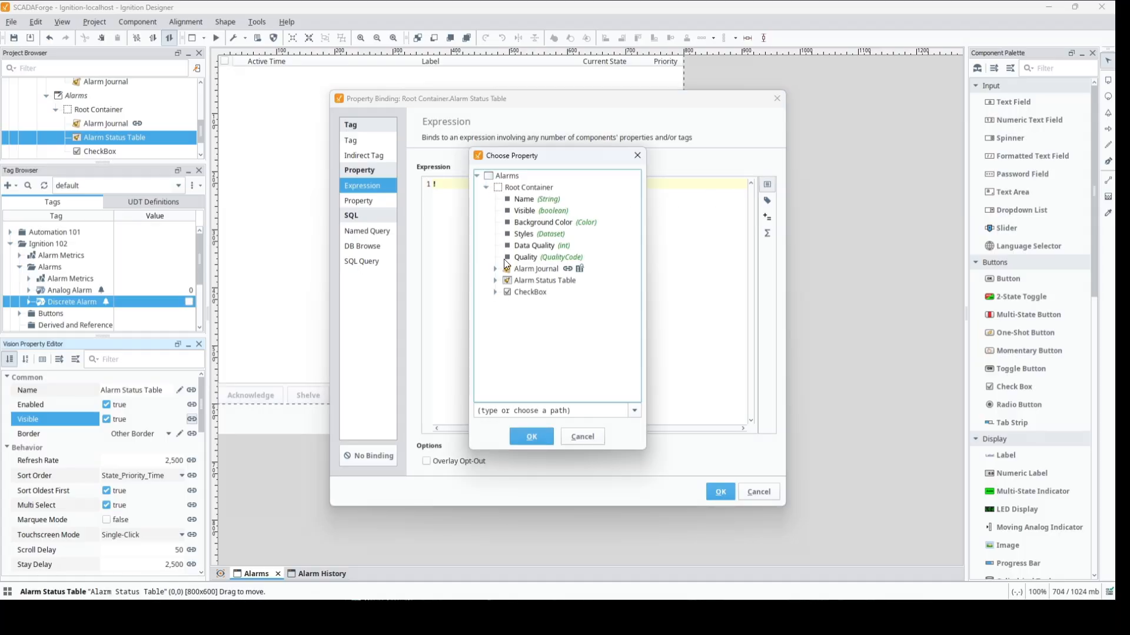
left_click(495, 292)
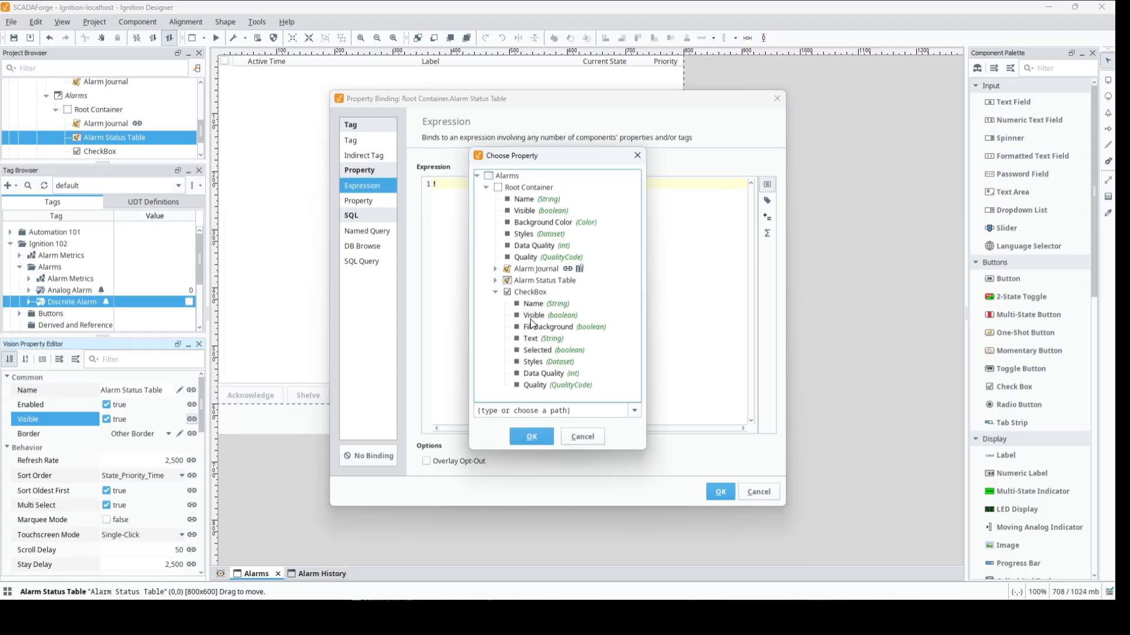
left_click(531, 347)
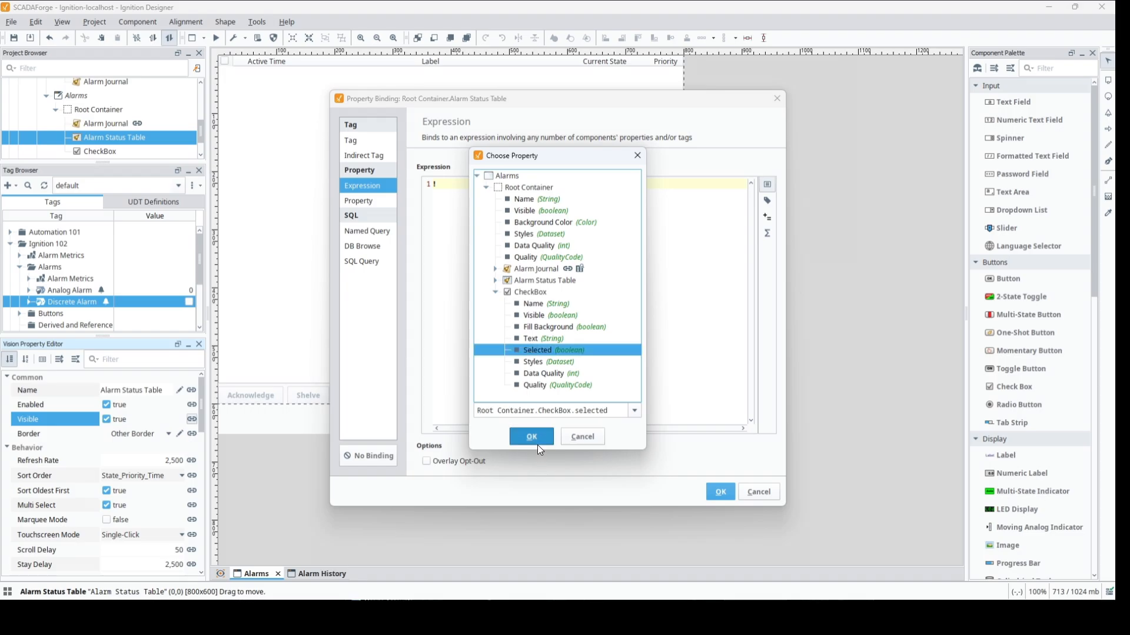
left_click(537, 442)
left_click(721, 492)
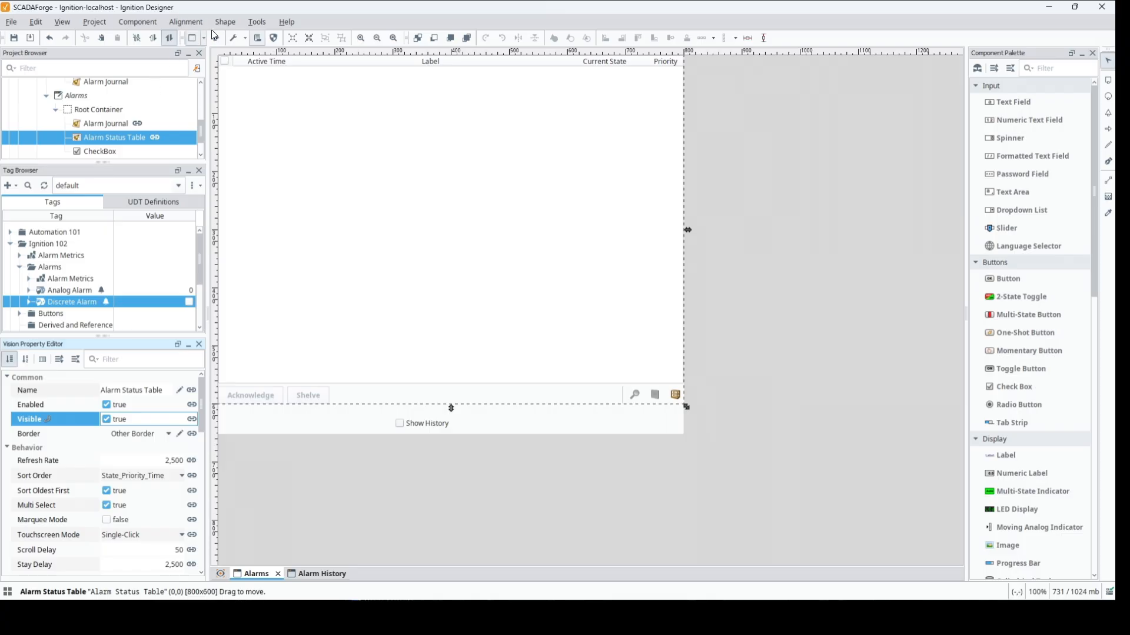
- In preview mode, toggle Show History on and off repeatedly to test switching between the status and journal tables
left_click(399, 423)
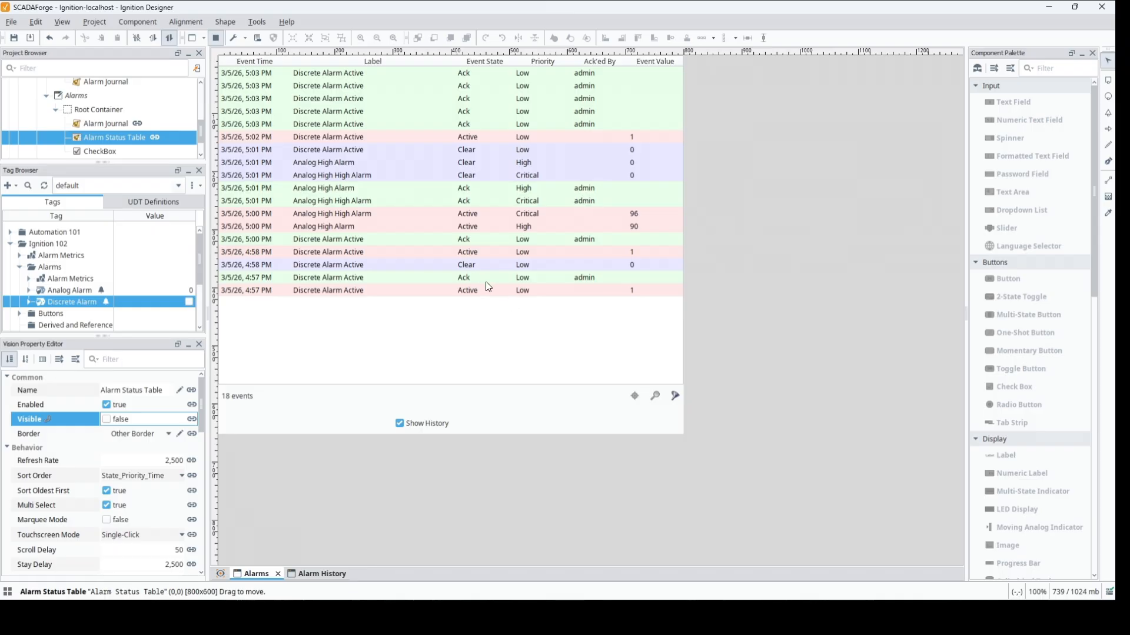
left_click(400, 424)
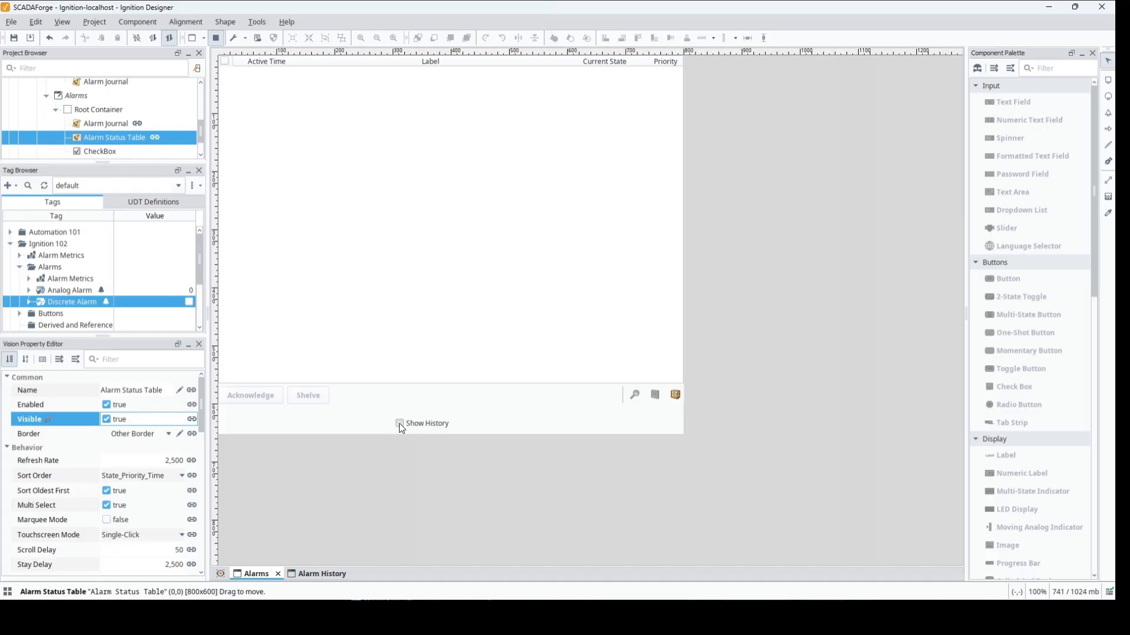
left_click(400, 424)
left_click(400, 424)
left_click(400, 424)
left_click(399, 424)
left_click(398, 424)
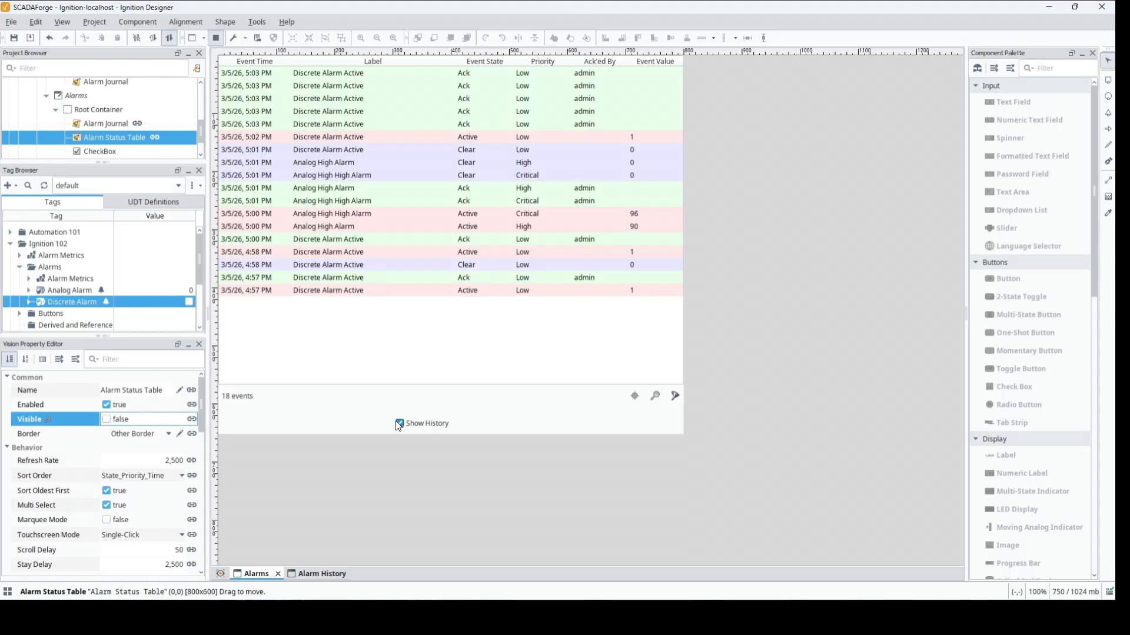
- Select the 4:58 PM Clear event in the journal table and examine its targeting options, details and filter
left_click(366, 270)
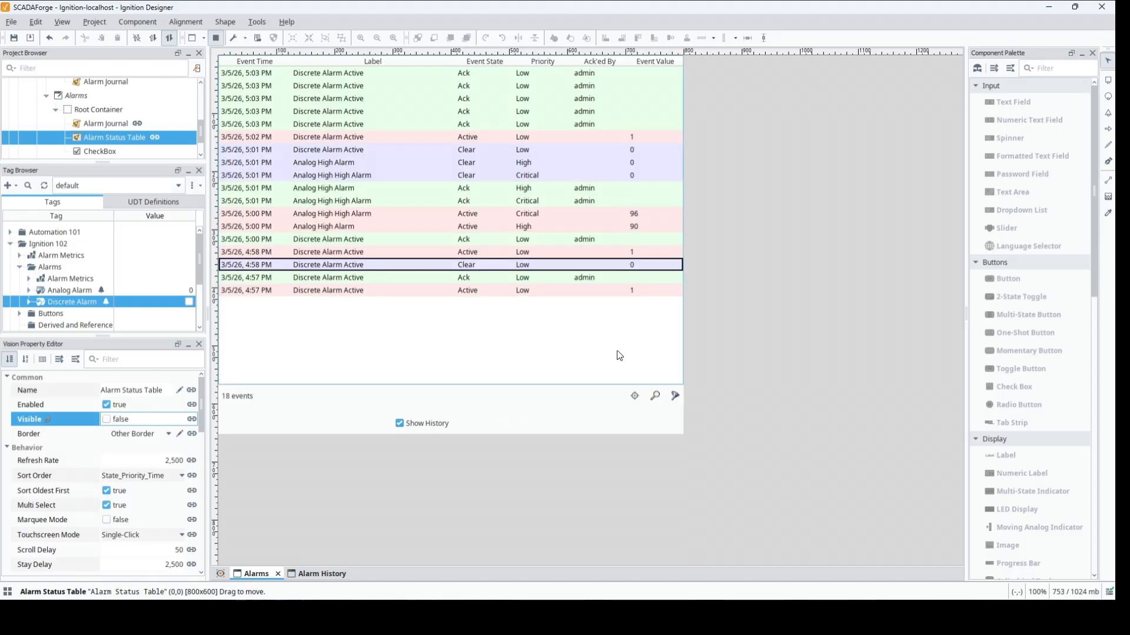
left_click(635, 395)
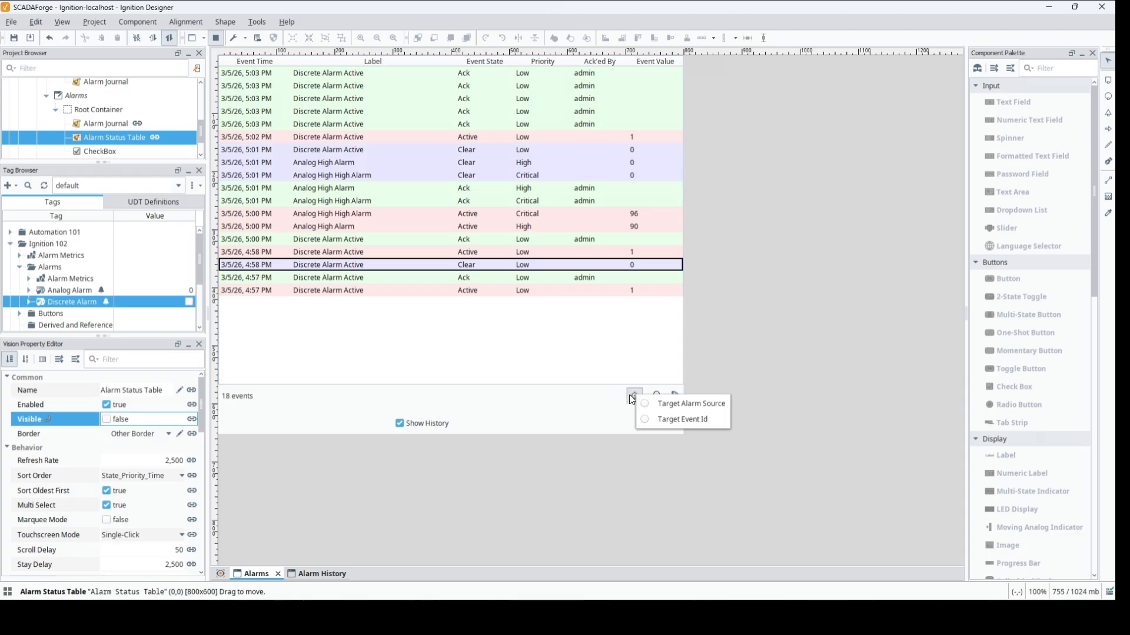
left_click(595, 417)
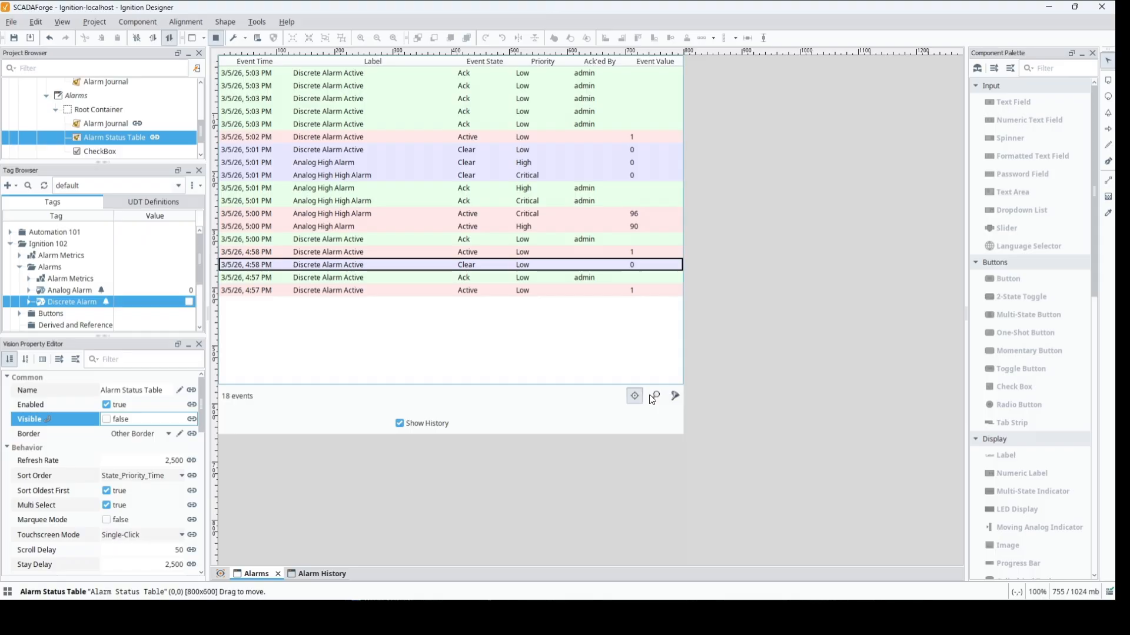
left_click(655, 396)
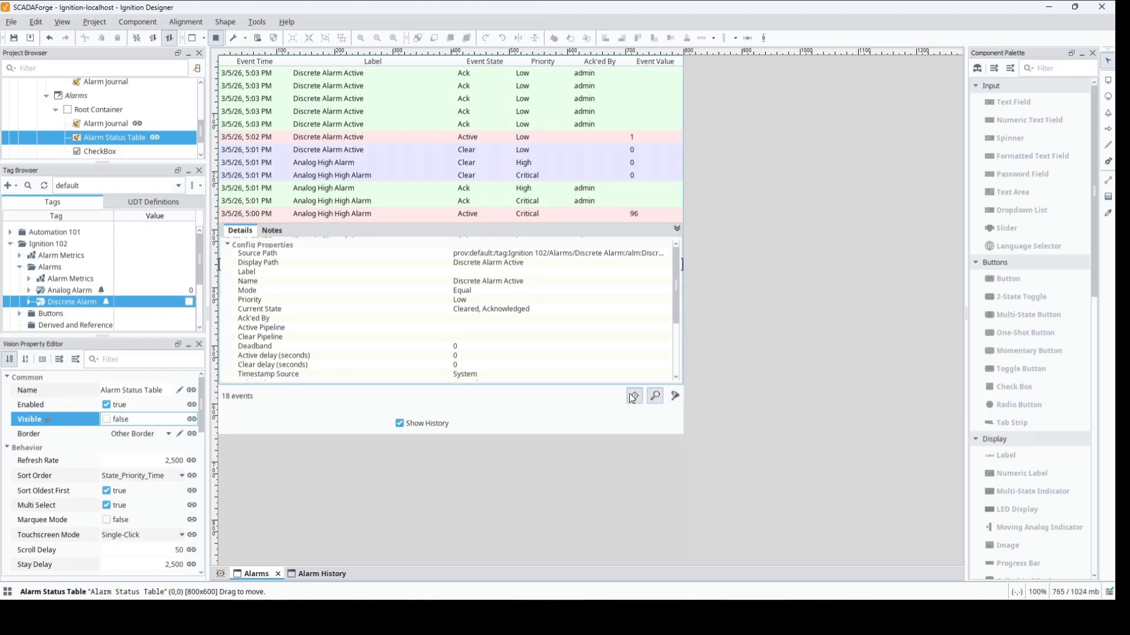
left_click_drag(677, 288, 682, 366)
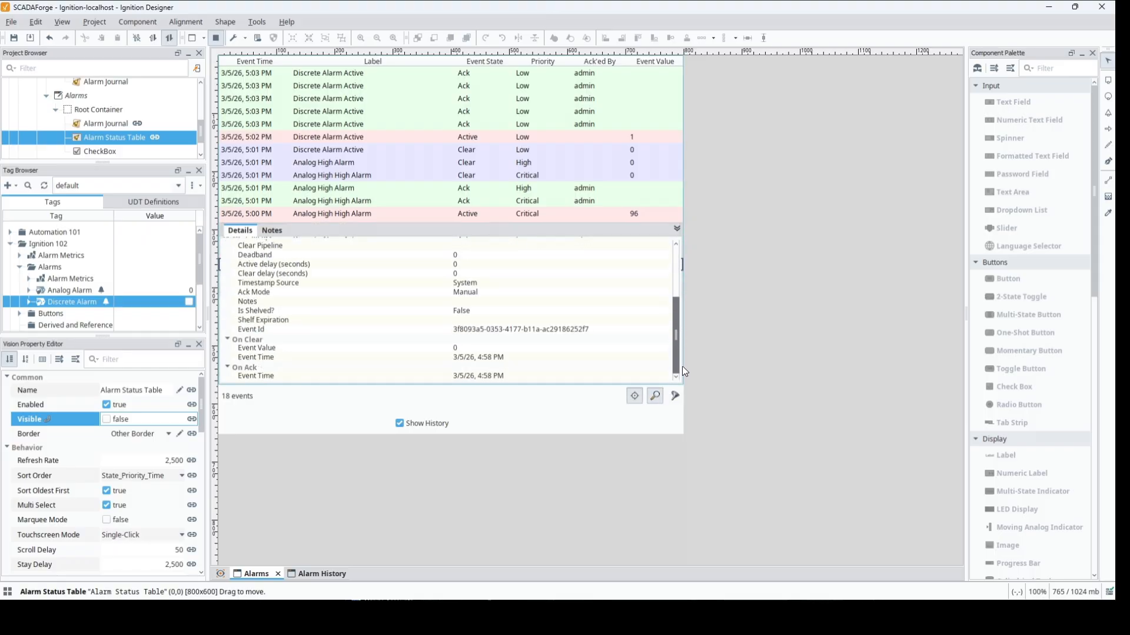
left_click_drag(682, 294, 678, 231)
left_click(676, 228)
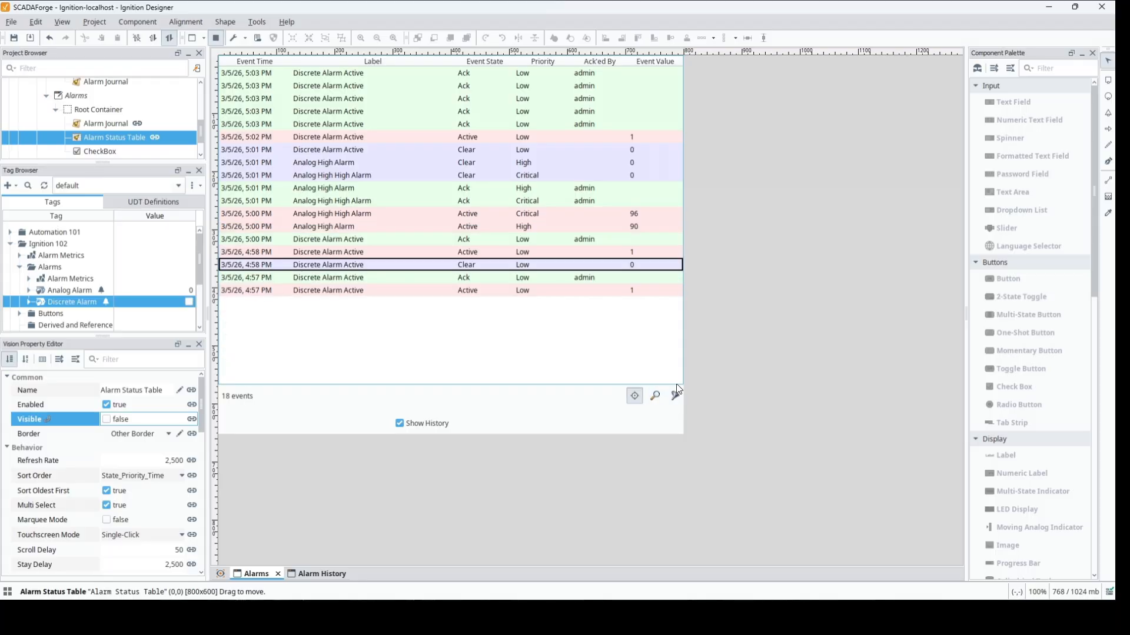
left_click(675, 397)
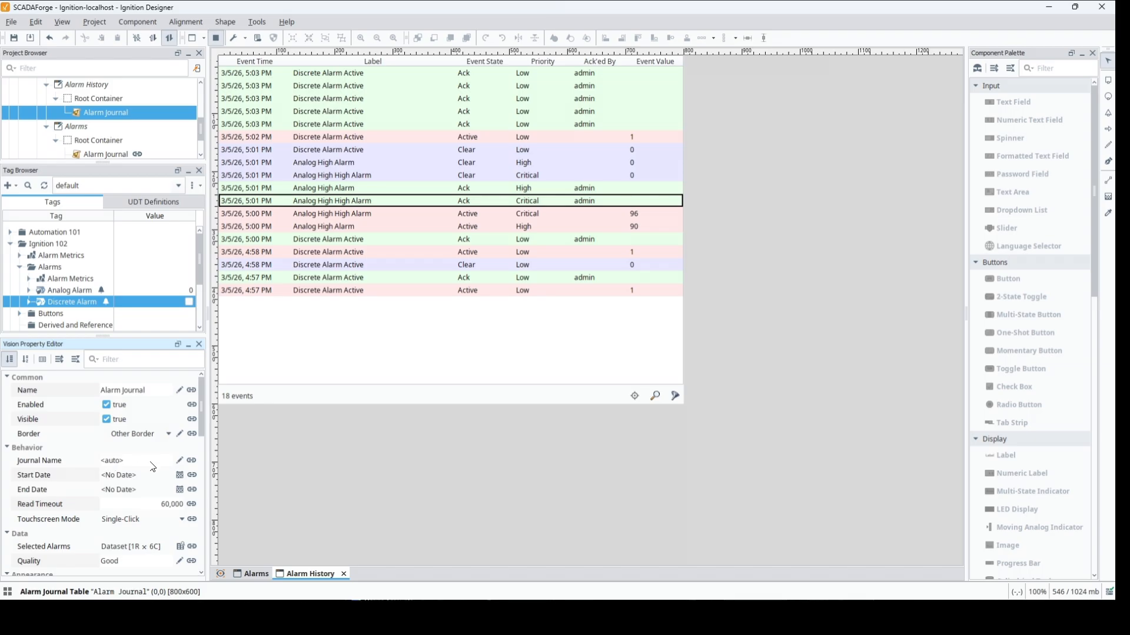
- Select the Journal Name property of the Alarm Journal table in the Alarm History window
left_click(49, 466)
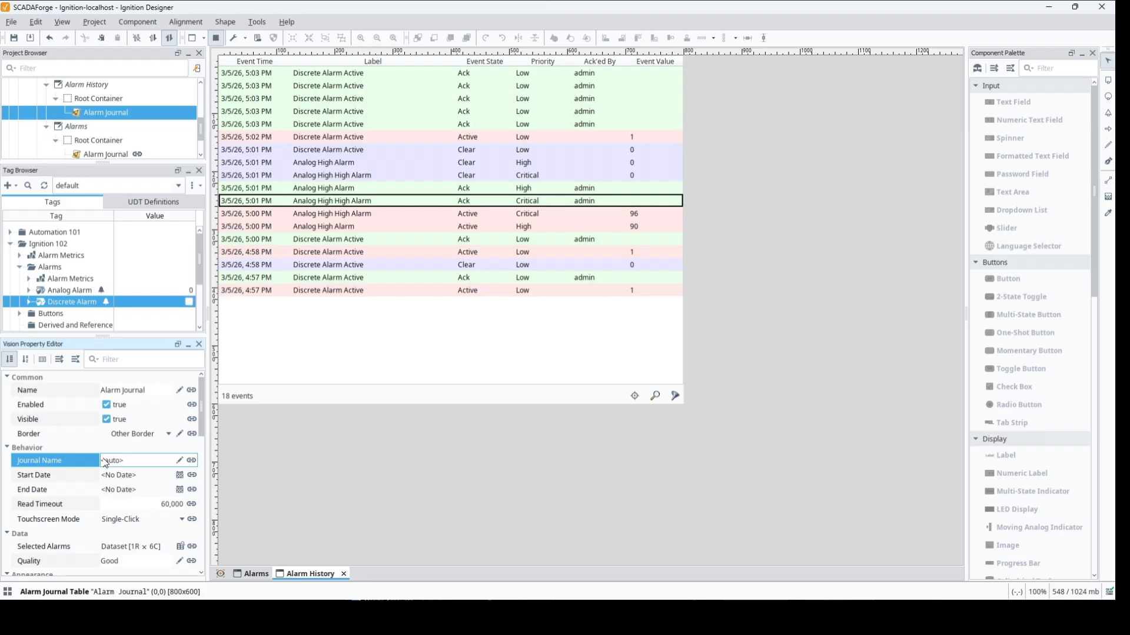